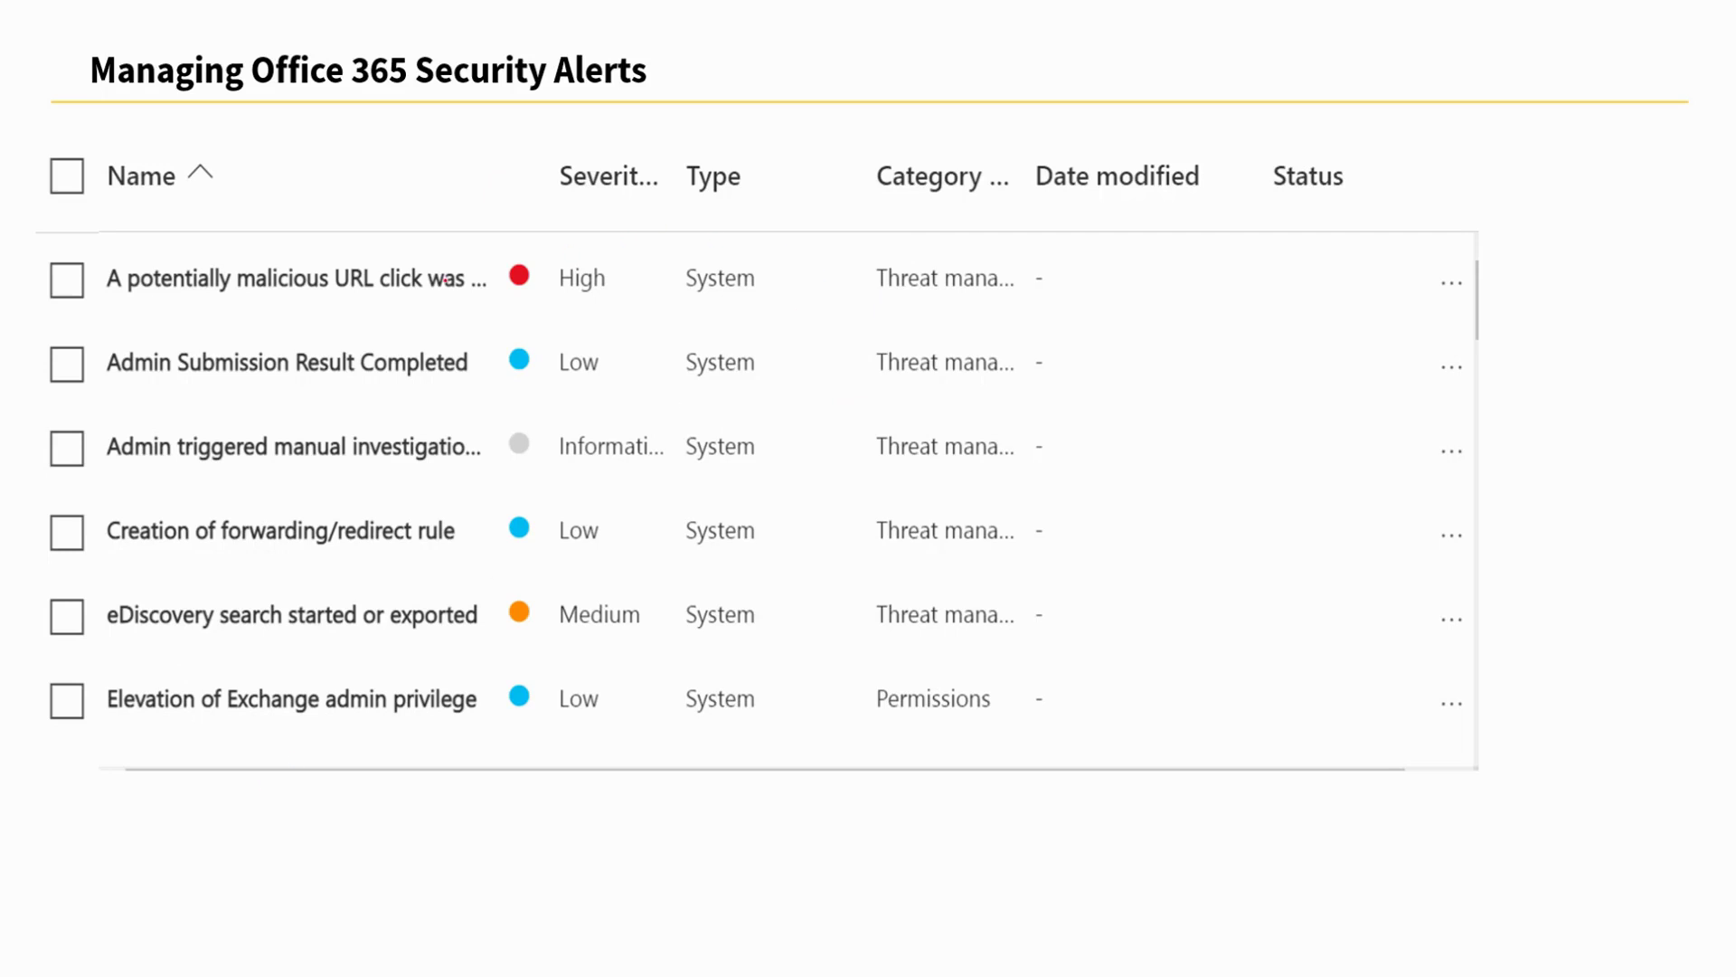
In red ink, circle Severity, High, Low and System; underline the malicious URL click and forwarding-rule alerts
{"action": "mouse_move", "coordinate": [649, 153]}
{"action": "left_mouse_down"}
{"action": "mouse_move", "coordinate": [561, 174]}
{"action": "mouse_move", "coordinate": [646, 180]}
{"action": "left_mouse_up"}
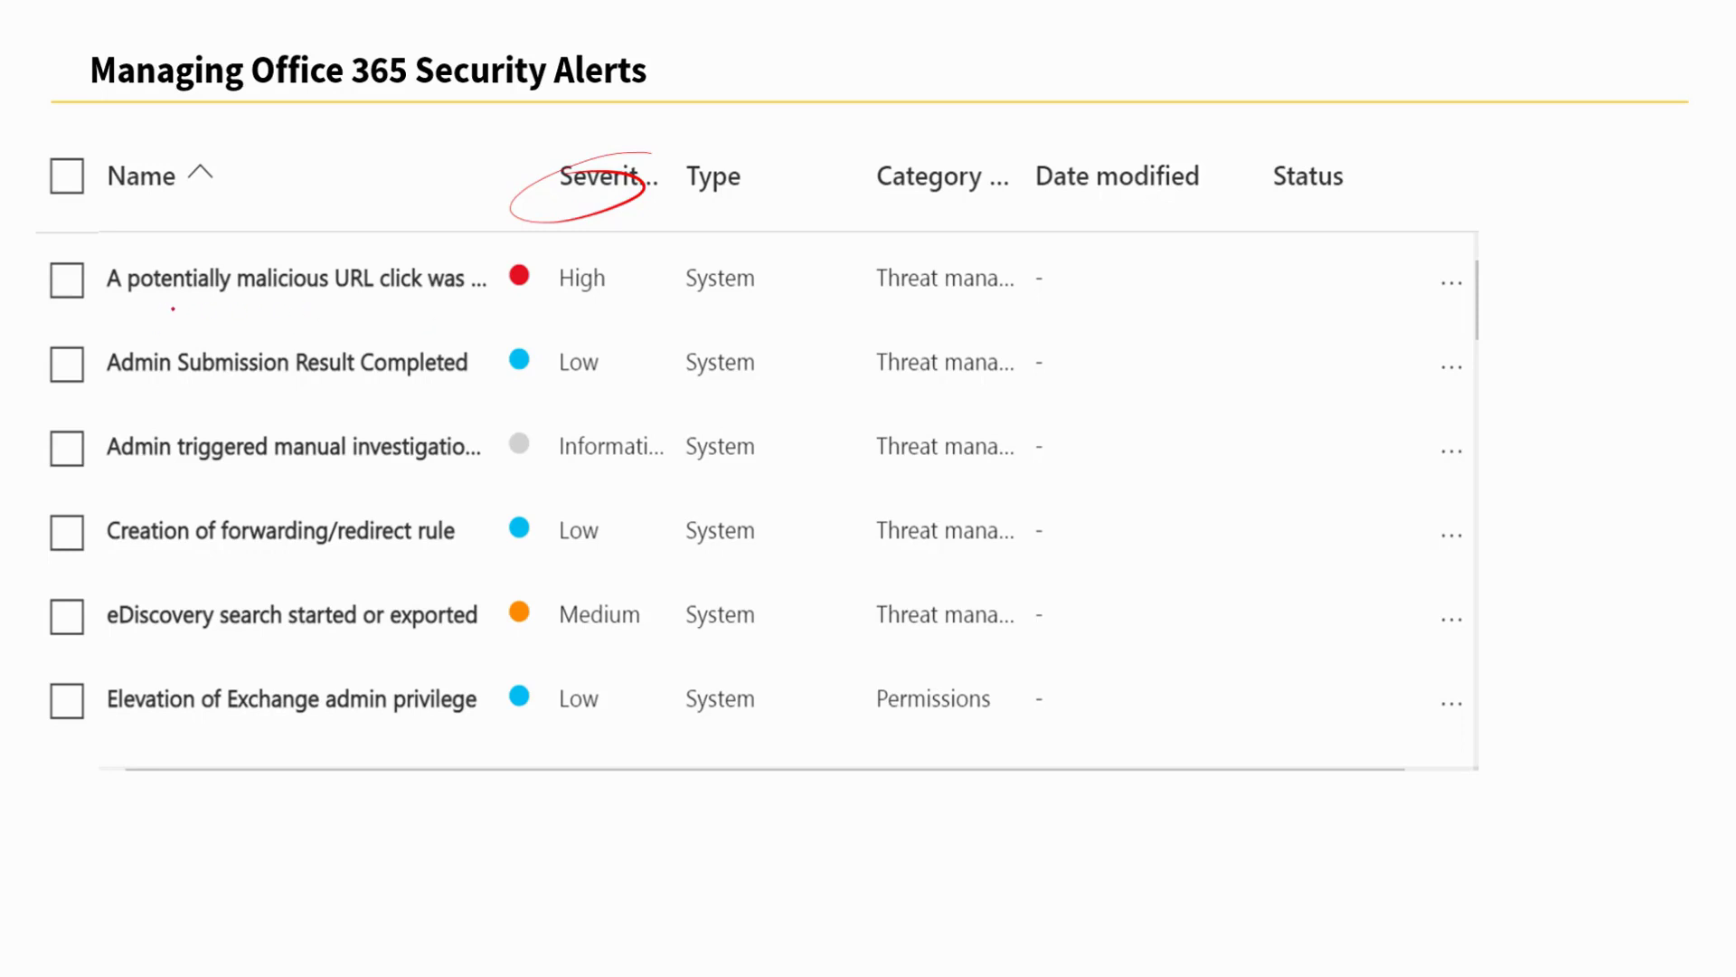
{"action": "left_click_drag", "start_coordinate": [173, 308], "coordinate": [432, 304]}
{"action": "mouse_move", "coordinate": [579, 260]}
{"action": "left_mouse_down"}
{"action": "mouse_move", "coordinate": [628, 308]}
{"action": "mouse_move", "coordinate": [533, 263]}
{"action": "left_mouse_up"}
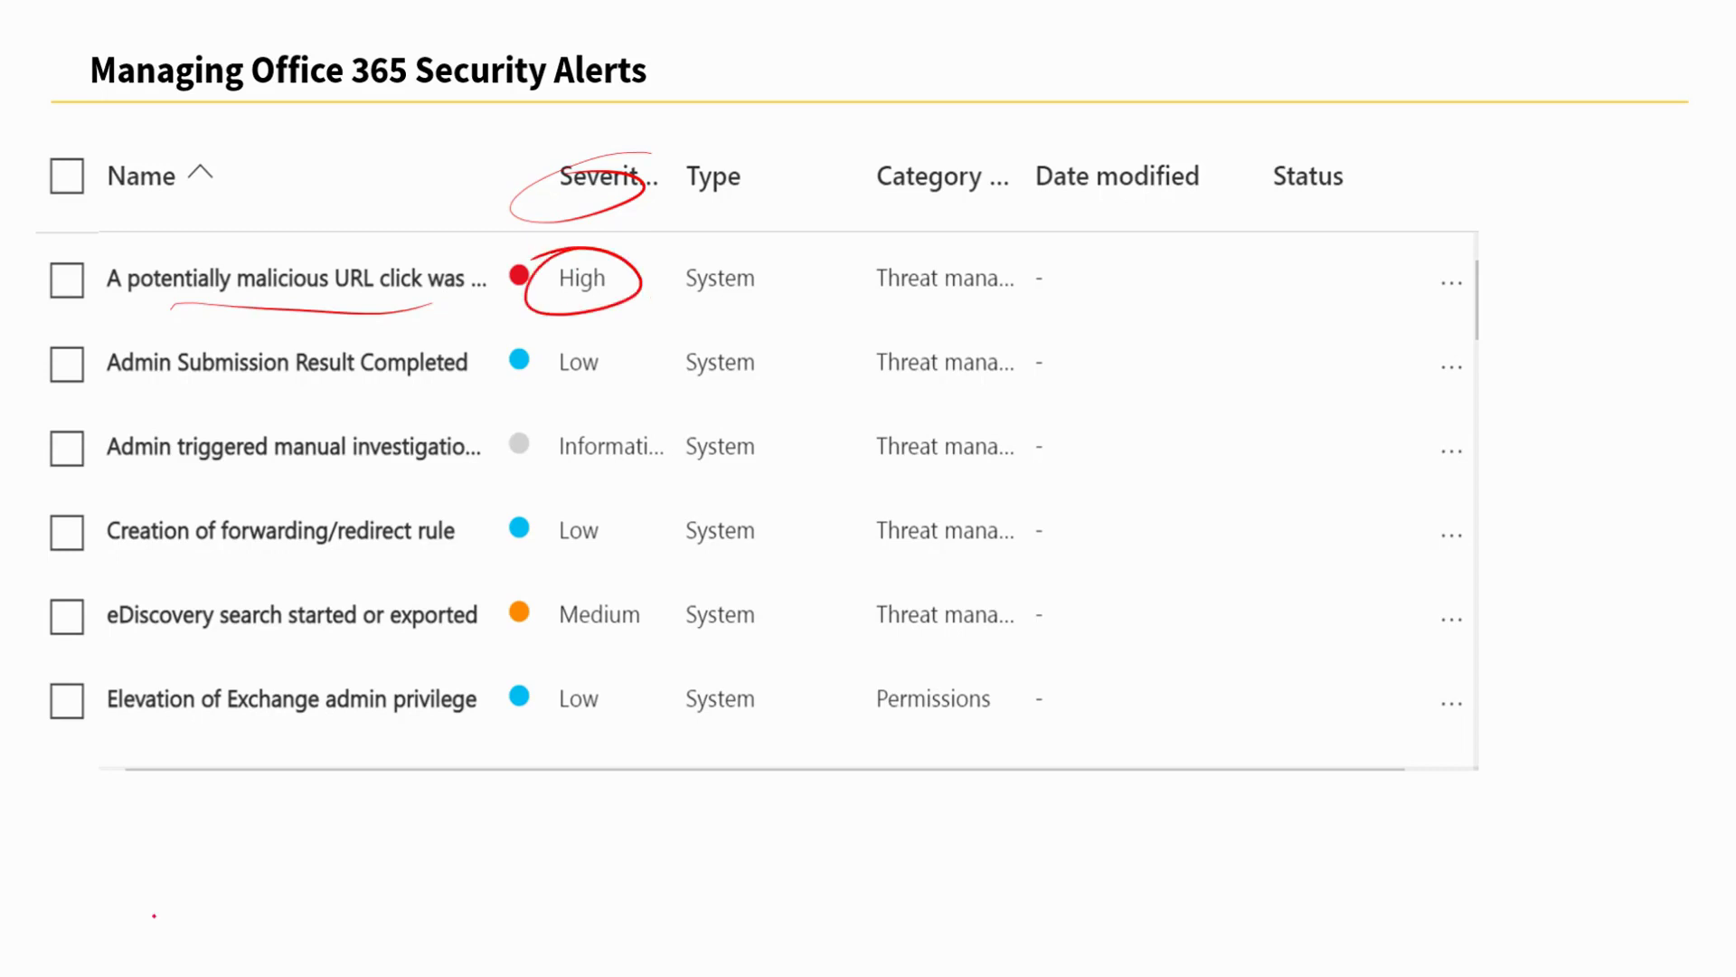
{"action": "left_click_drag", "start_coordinate": [194, 562], "coordinate": [474, 555]}
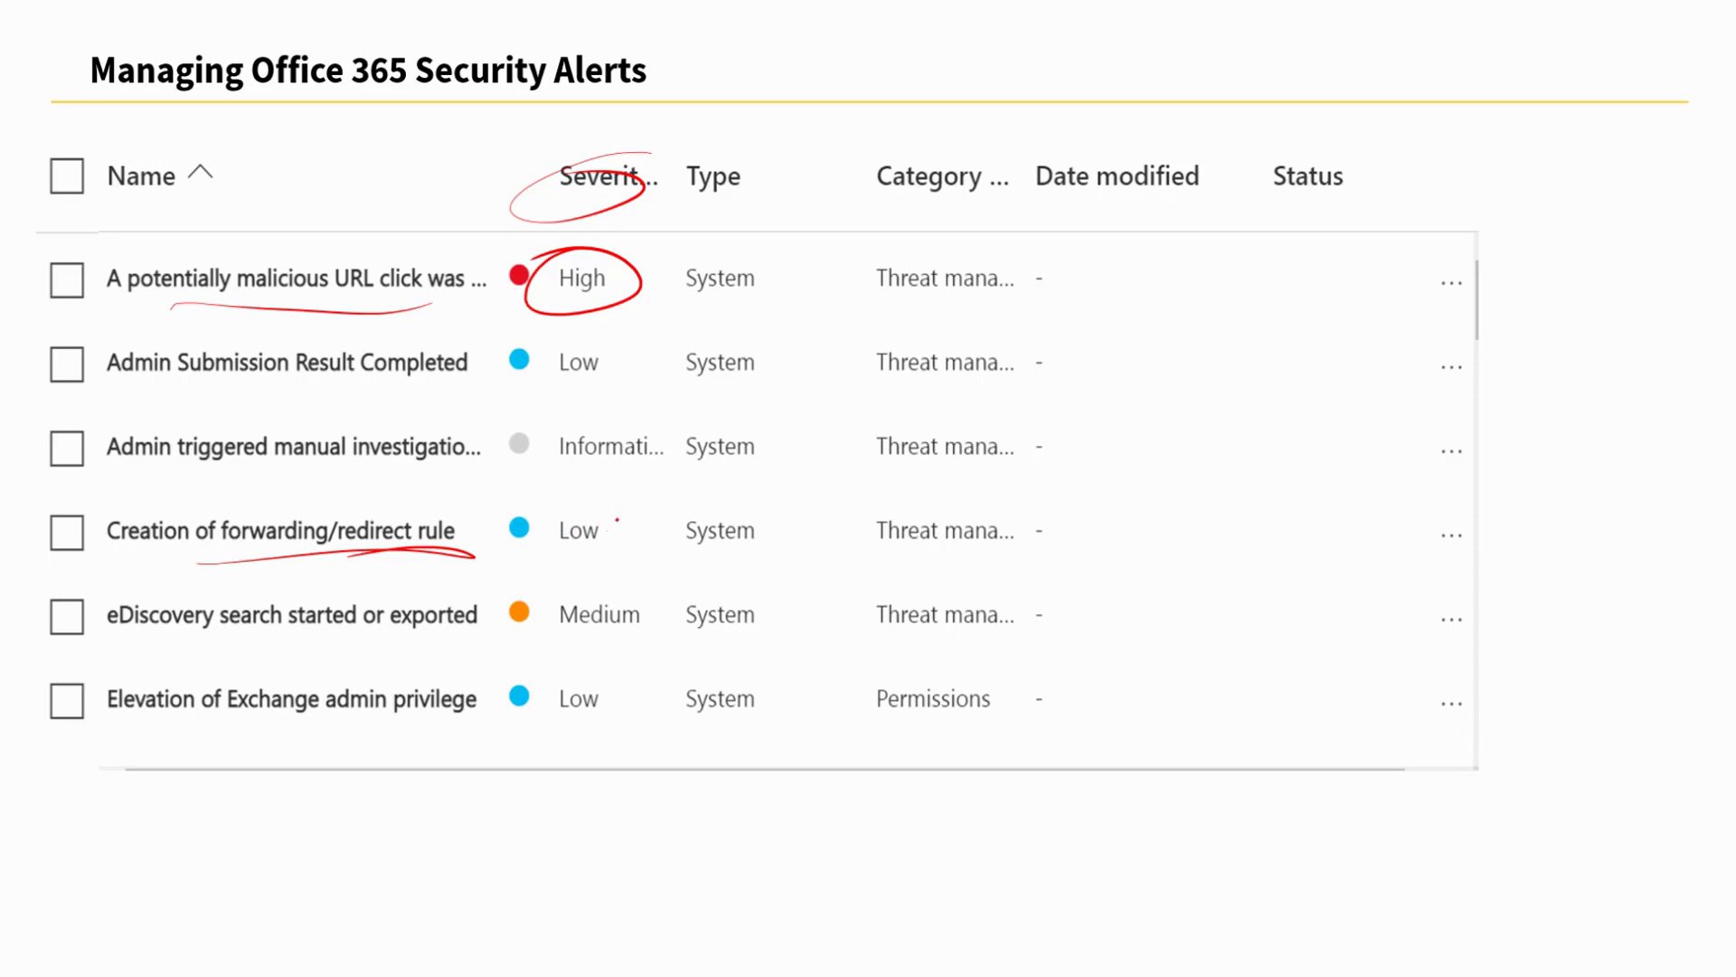
{"action": "left_click_drag", "start_coordinate": [617, 520], "coordinate": [579, 552]}
{"action": "mouse_move", "coordinate": [749, 256]}
{"action": "left_mouse_down"}
{"action": "mouse_move", "coordinate": [687, 291]}
{"action": "mouse_move", "coordinate": [766, 287]}
{"action": "left_mouse_up"}
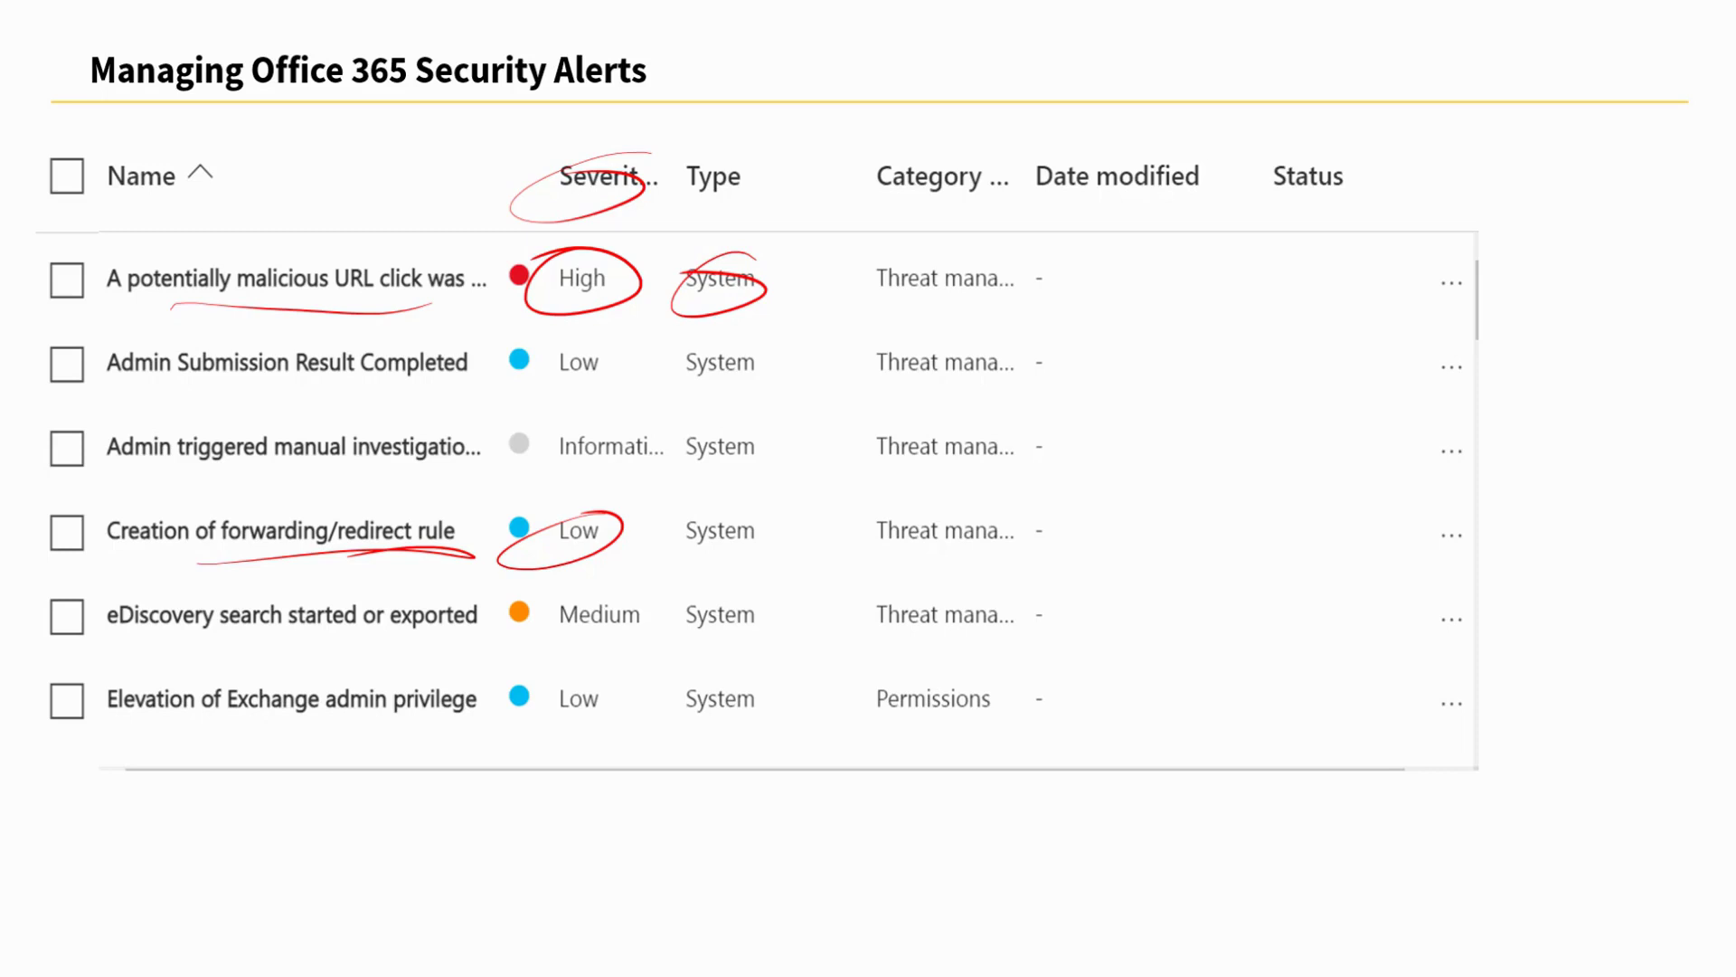
Draw a System-to-Severity arrow, mark Category and Permissions, and add a Date modified arrow in red
{"action": "left_click_drag", "start_coordinate": [677, 240], "coordinate": [621, 203]}
{"action": "left_click_drag", "start_coordinate": [944, 164], "coordinate": [1010, 168]}
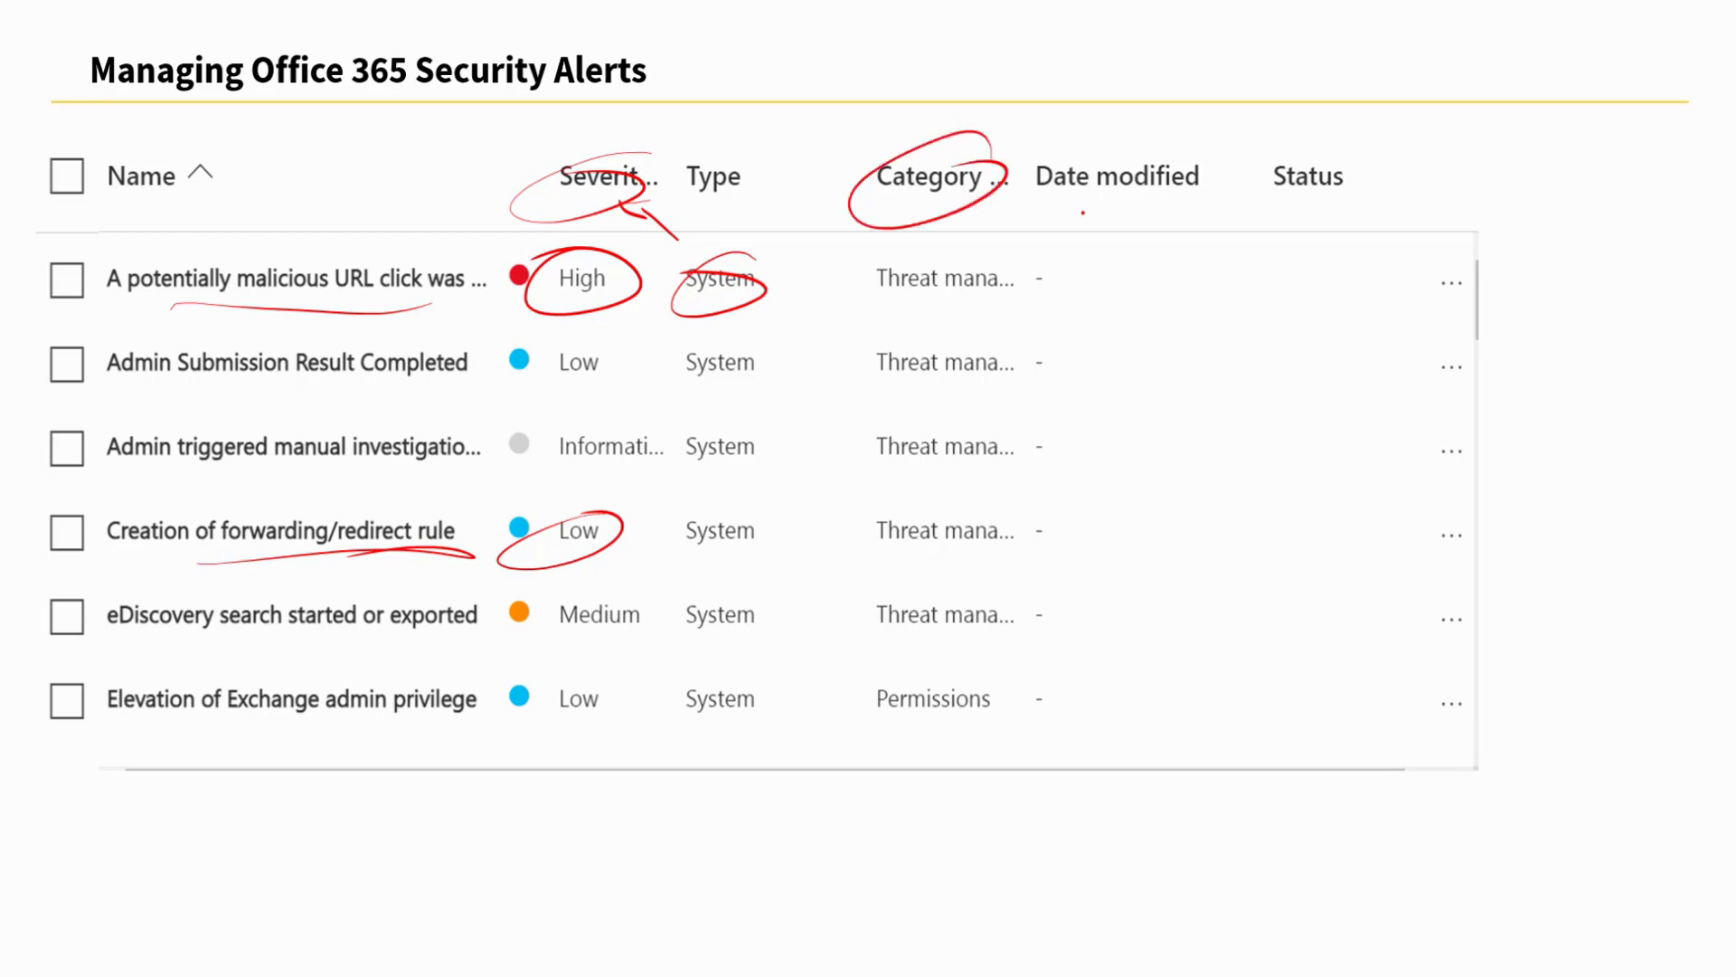
{"action": "left_click_drag", "start_coordinate": [838, 315], "coordinate": [1059, 295]}
{"action": "left_click_drag", "start_coordinate": [876, 689], "coordinate": [870, 691]}
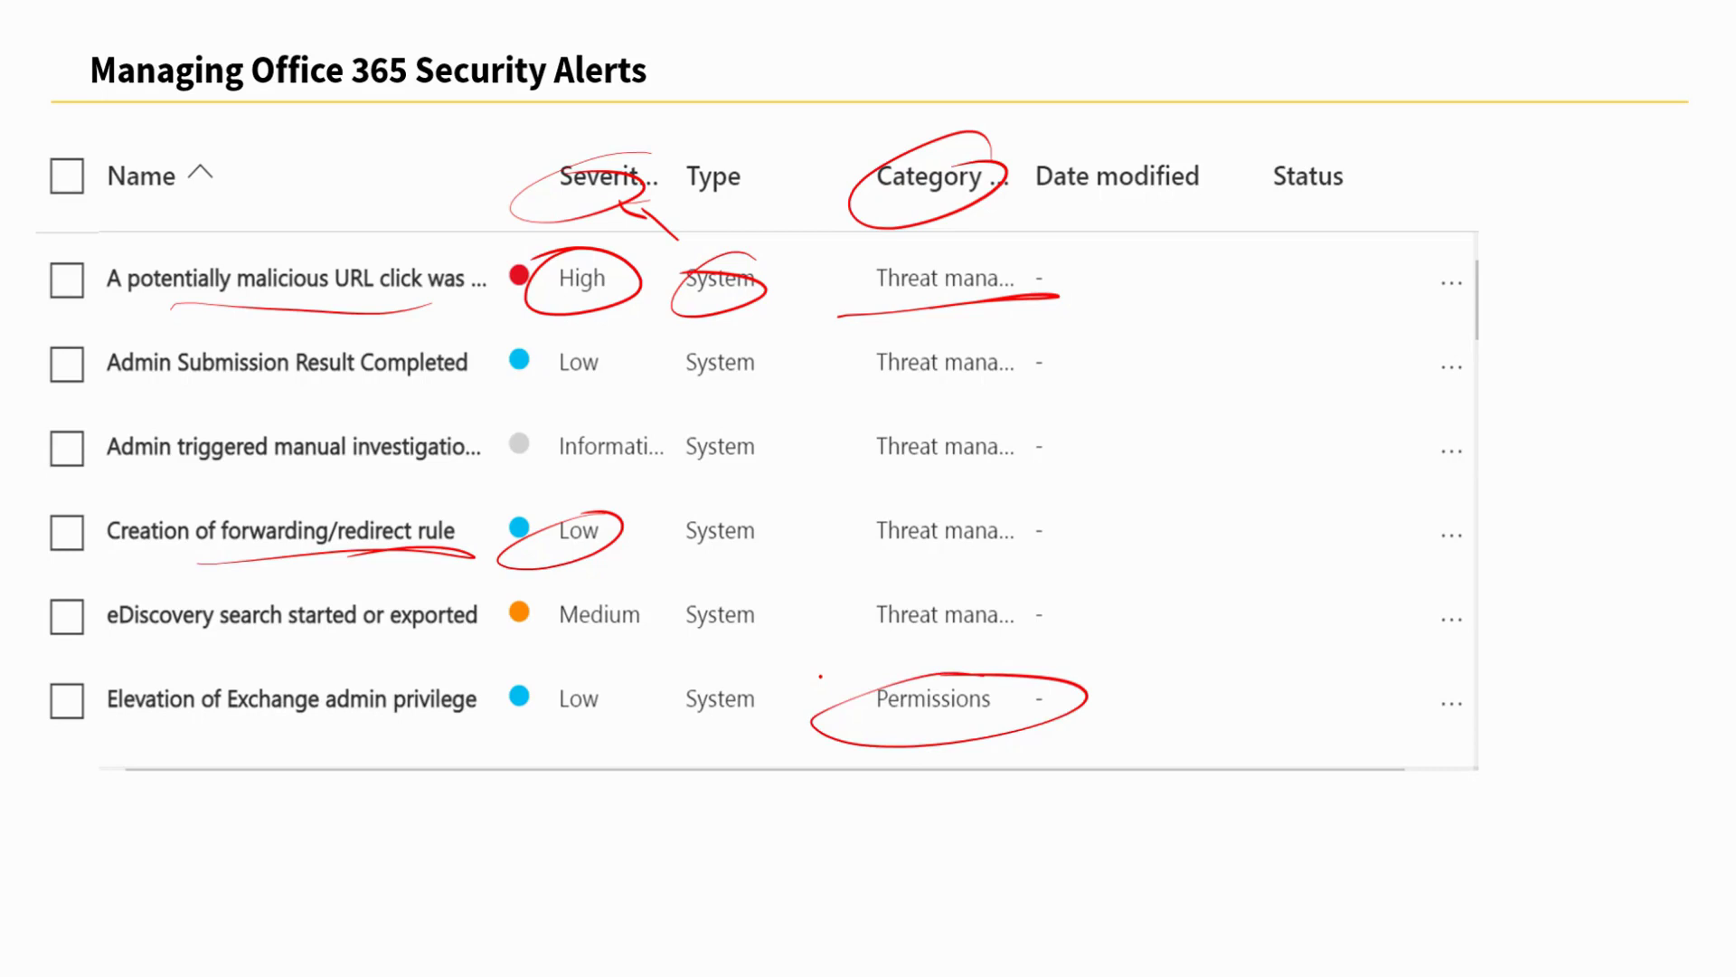
{"action": "mouse_move", "coordinate": [1132, 188]}
{"action": "left_mouse_down"}
{"action": "mouse_move", "coordinate": [1135, 258]}
{"action": "mouse_move", "coordinate": [1161, 230]}
{"action": "left_mouse_up"}
Handwrite a boxed SOC note beside the Status heading
{"action": "mouse_move", "coordinate": [1422, 105]}
{"action": "left_mouse_down"}
{"action": "mouse_move", "coordinate": [1382, 138]}
{"action": "mouse_move", "coordinate": [1424, 107]}
{"action": "left_mouse_up"}
{"action": "left_click_drag", "start_coordinate": [1476, 96], "coordinate": [1479, 129]}
{"action": "left_click_drag", "start_coordinate": [1362, 185], "coordinate": [1357, 91]}
{"action": "left_click_drag", "start_coordinate": [1341, 65], "coordinate": [1367, 166]}
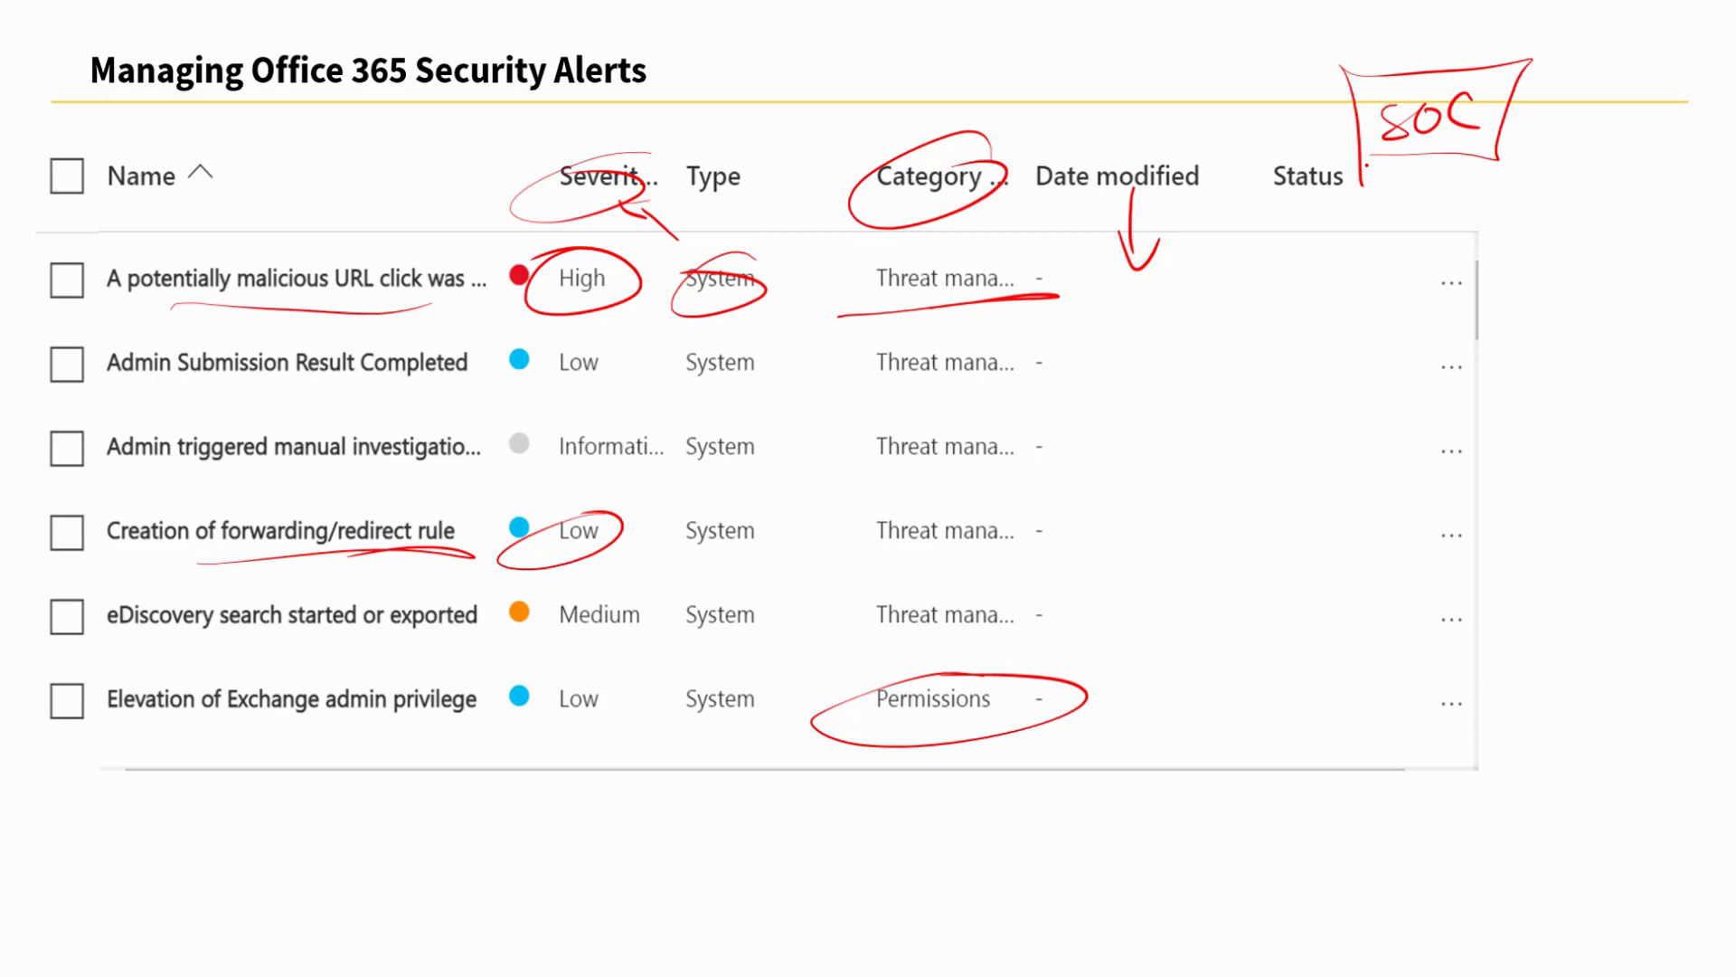
Circle the Admin Submission Low, underline a Medium, and strike through the first row's High
{"action": "left_click_drag", "start_coordinate": [597, 333], "coordinate": [568, 355]}
{"action": "left_click_drag", "start_coordinate": [568, 643], "coordinate": [639, 625]}
{"action": "left_click_drag", "start_coordinate": [563, 299], "coordinate": [620, 281]}
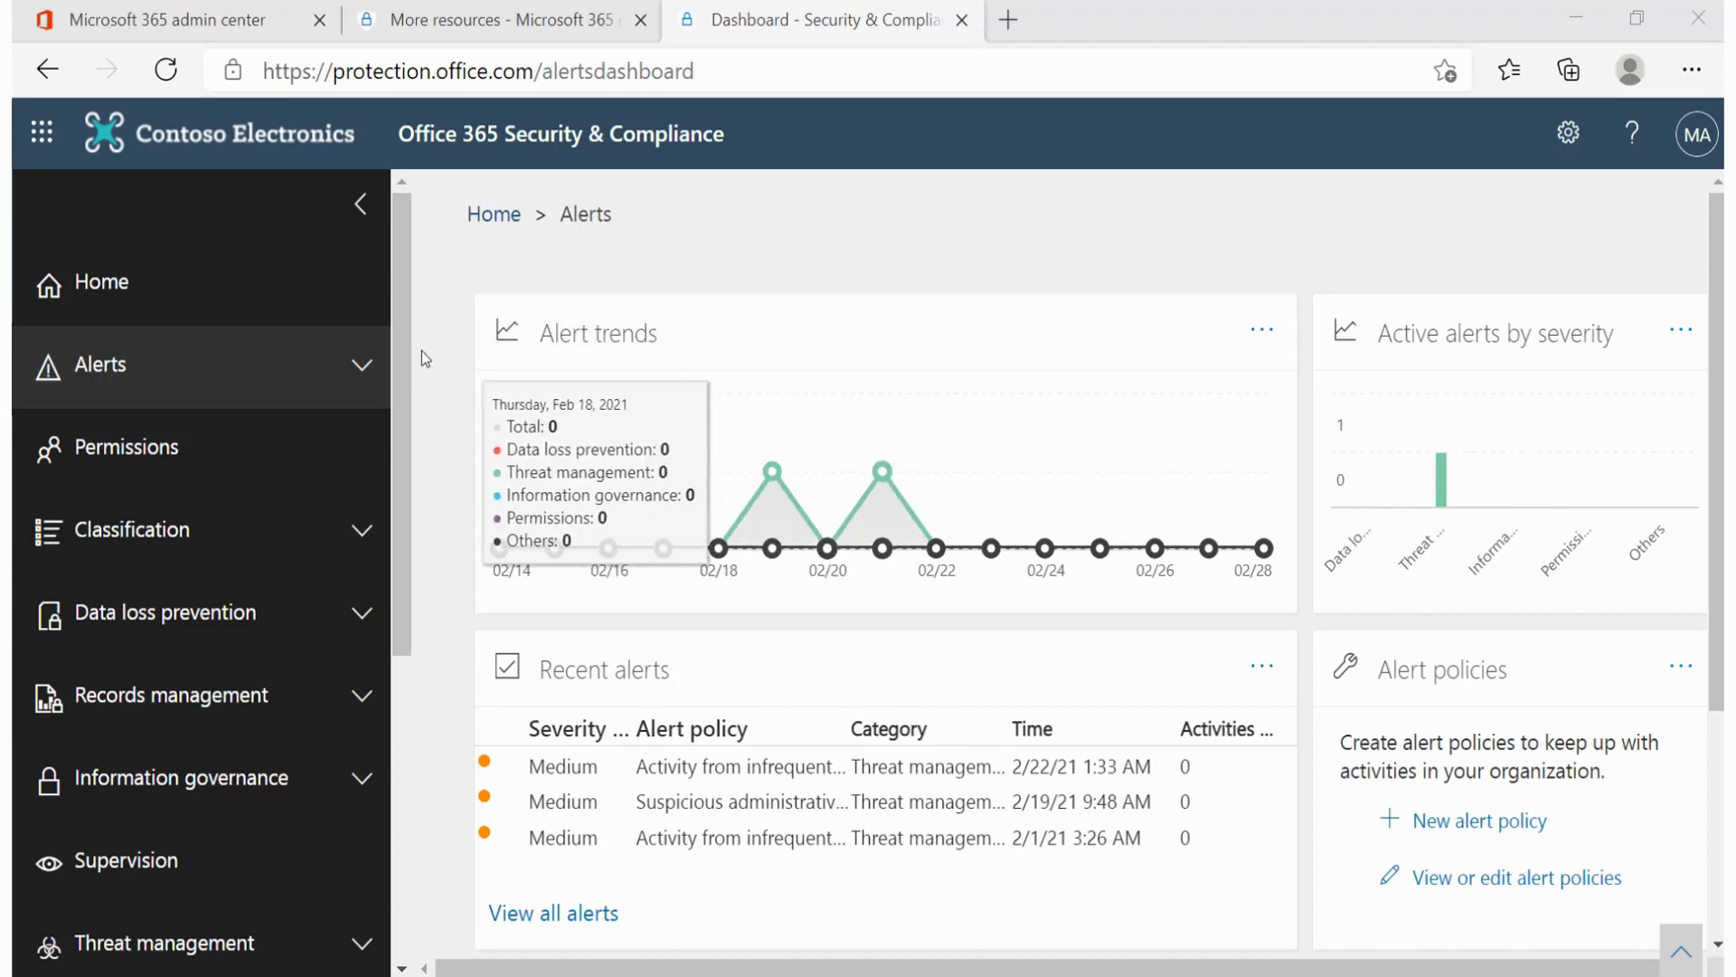
Expand Alerts to list Dashboard, View alerts, Alert policies and Manage advanced alerts, then scroll the dashboard
{"action": "left_click", "coordinate": [267, 374]}
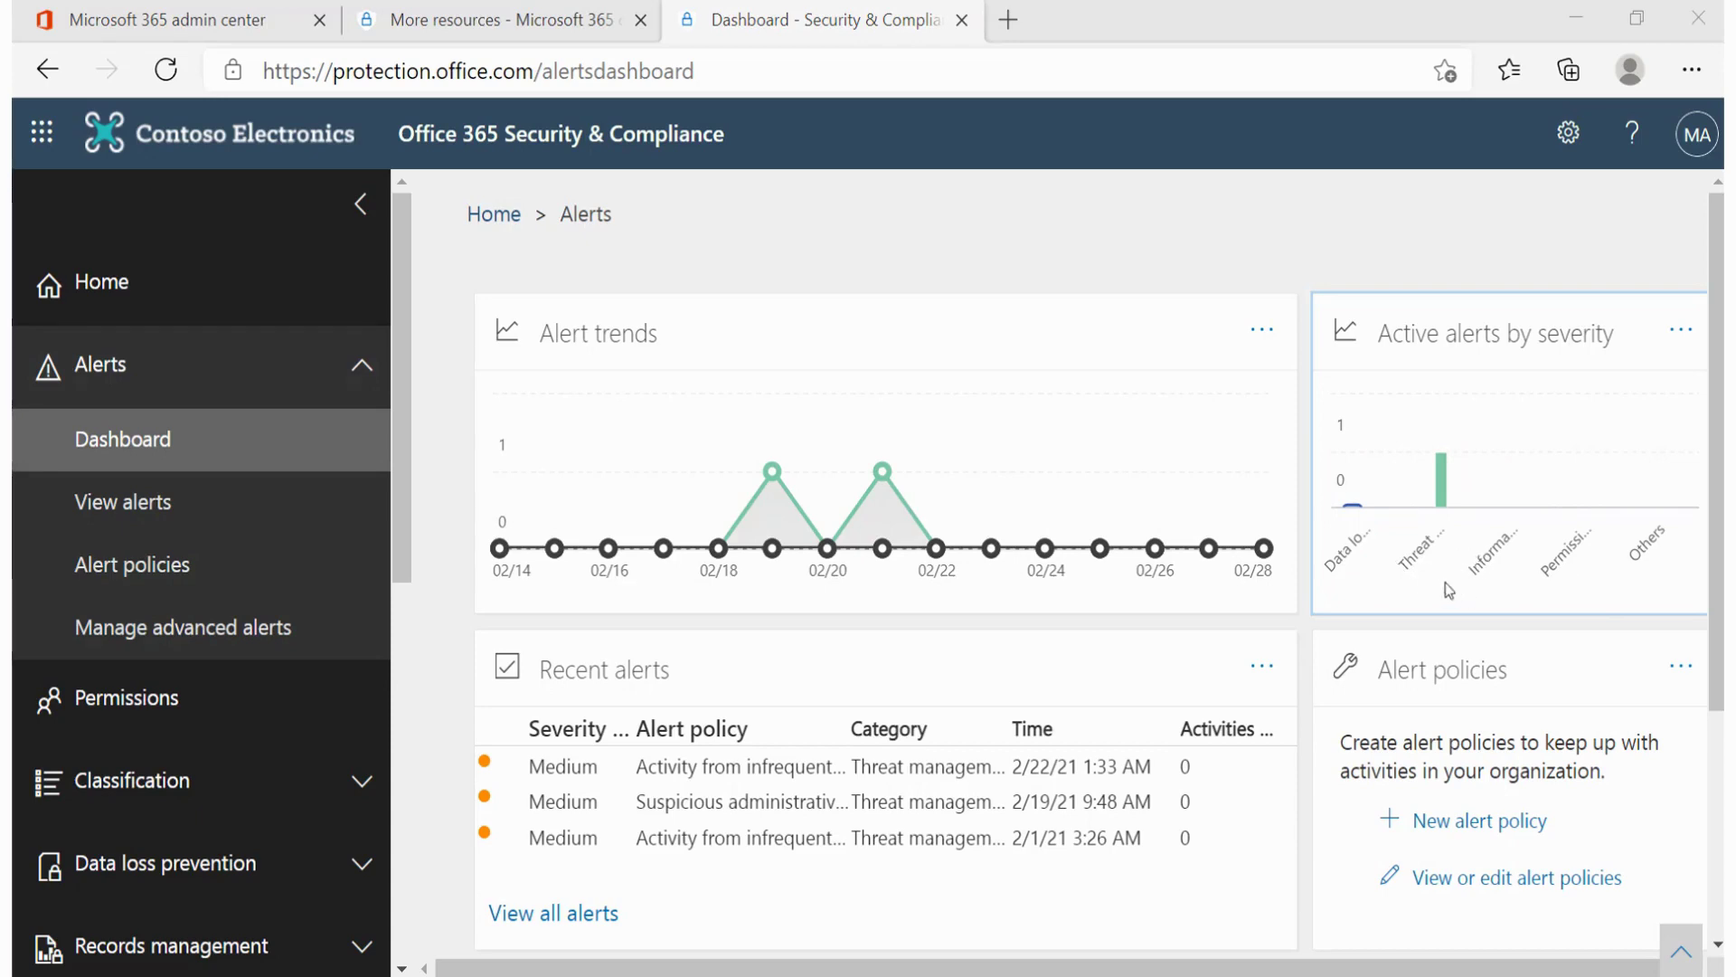
{"action": "mouse_move", "coordinate": [1447, 542]}
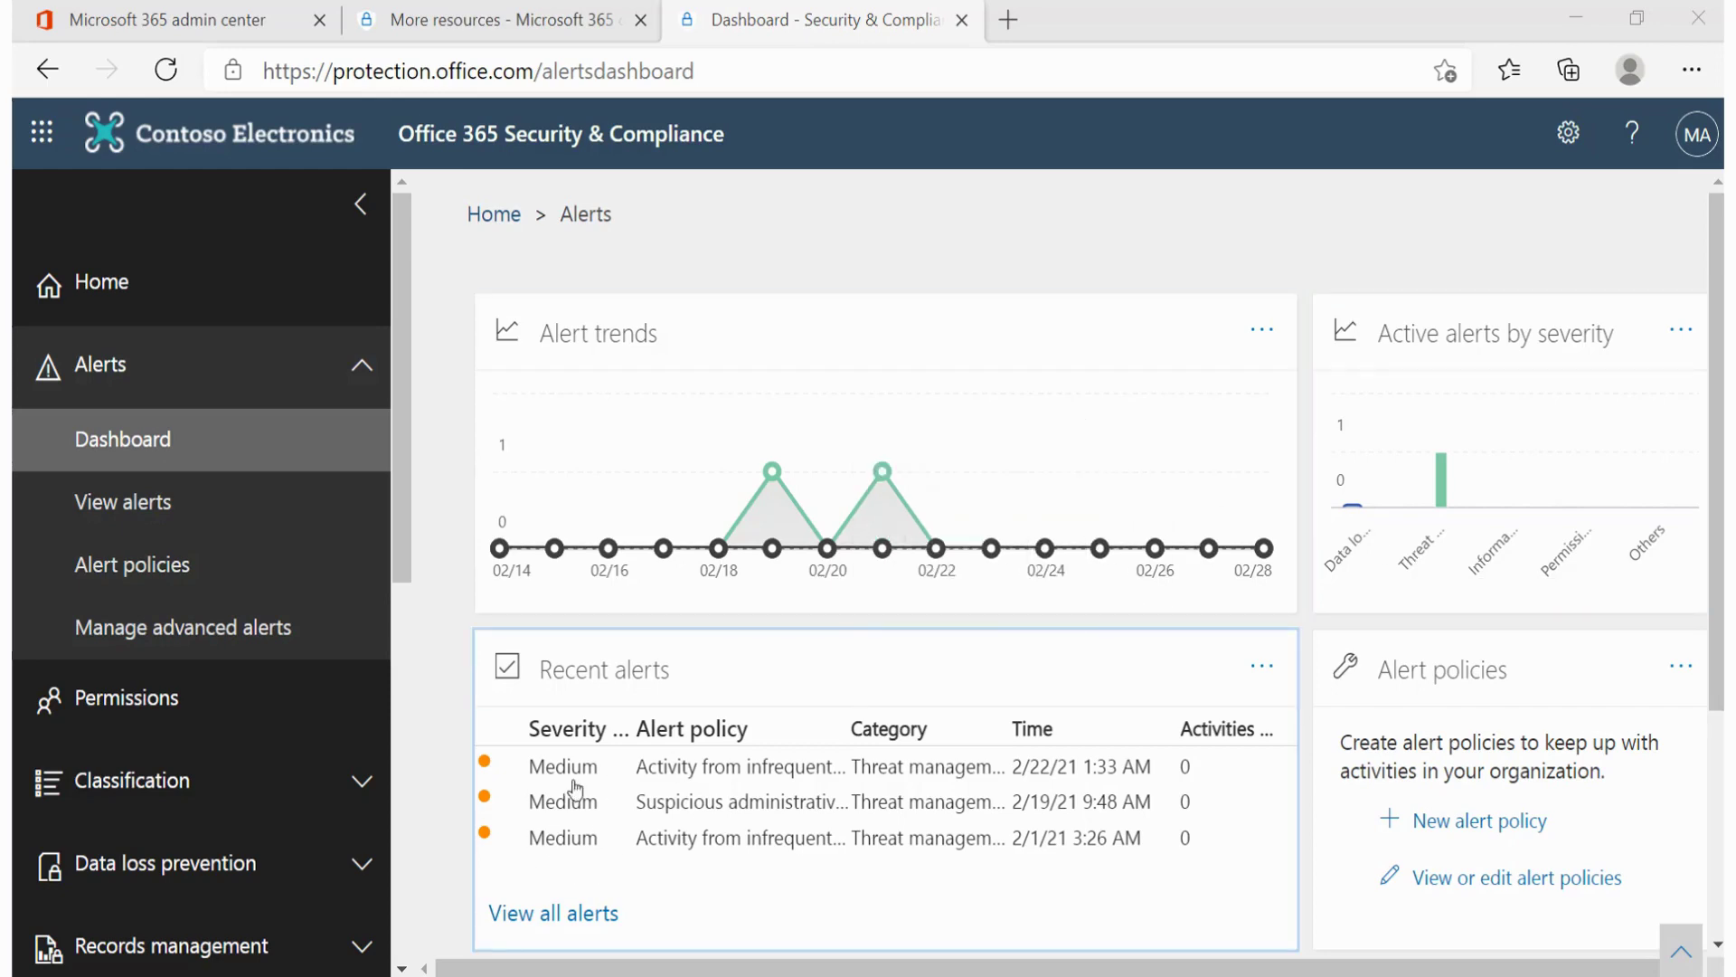
{"action": "scroll", "coordinate": [583, 755], "scroll_direction": "down", "scroll_amount": 3}
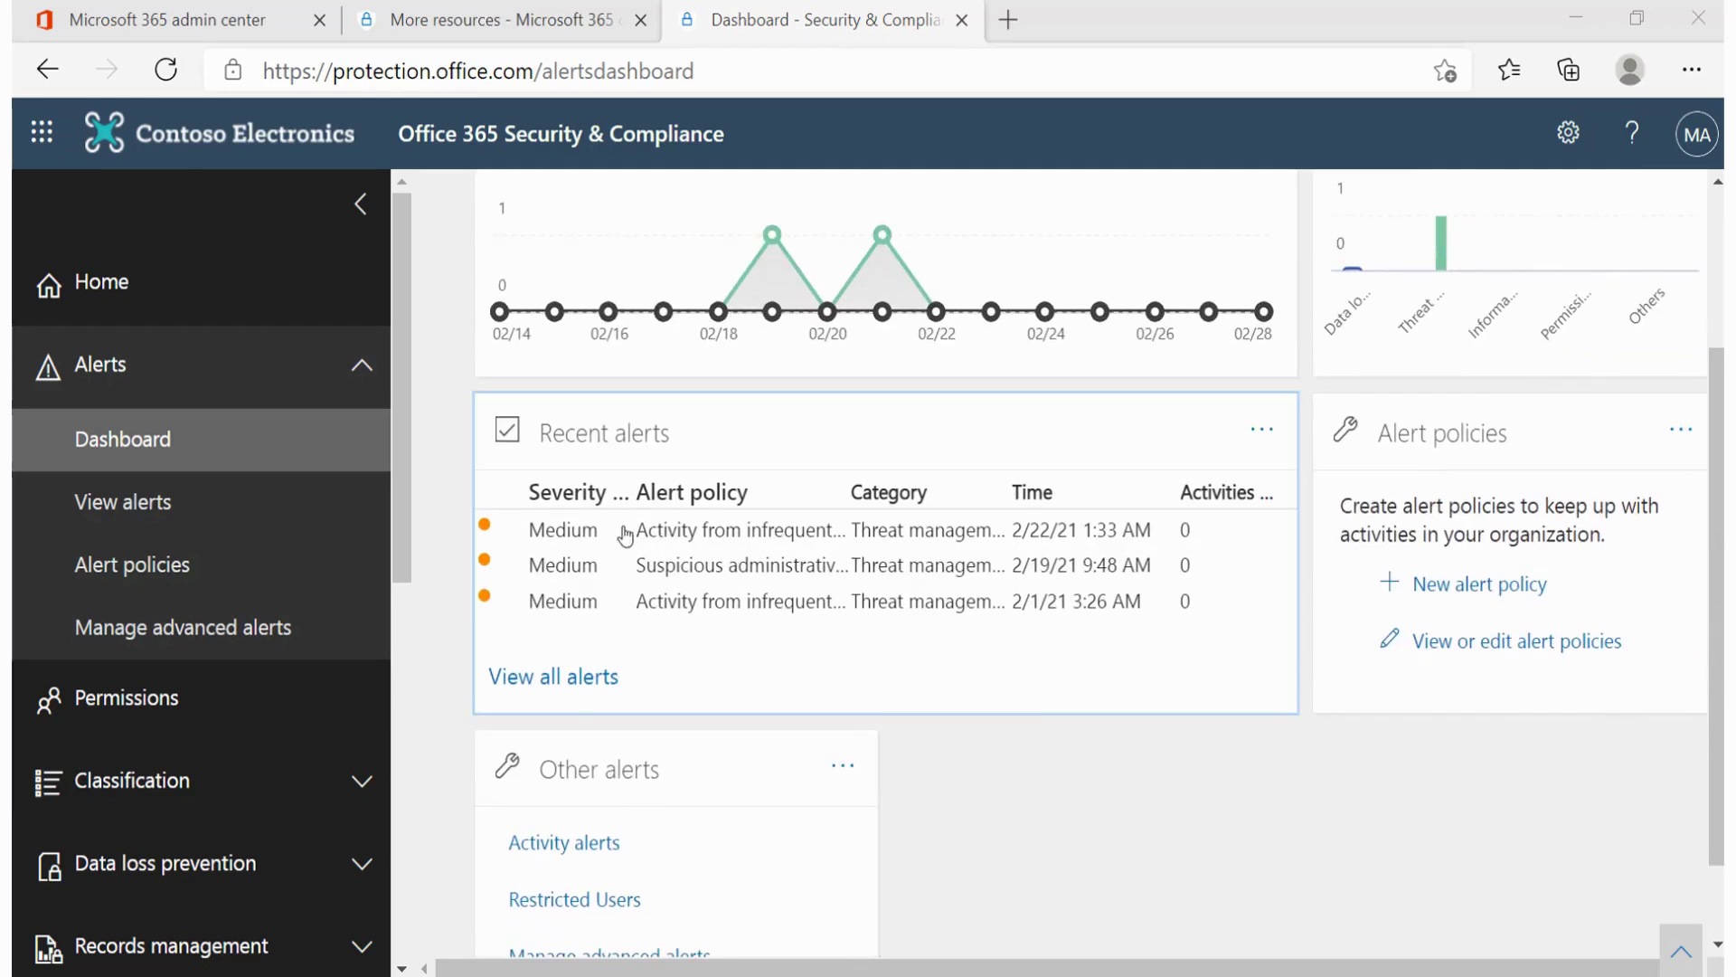
Set the Activity from infrequent country alert's status to Resolved and save it
{"action": "left_click", "coordinate": [637, 532]}
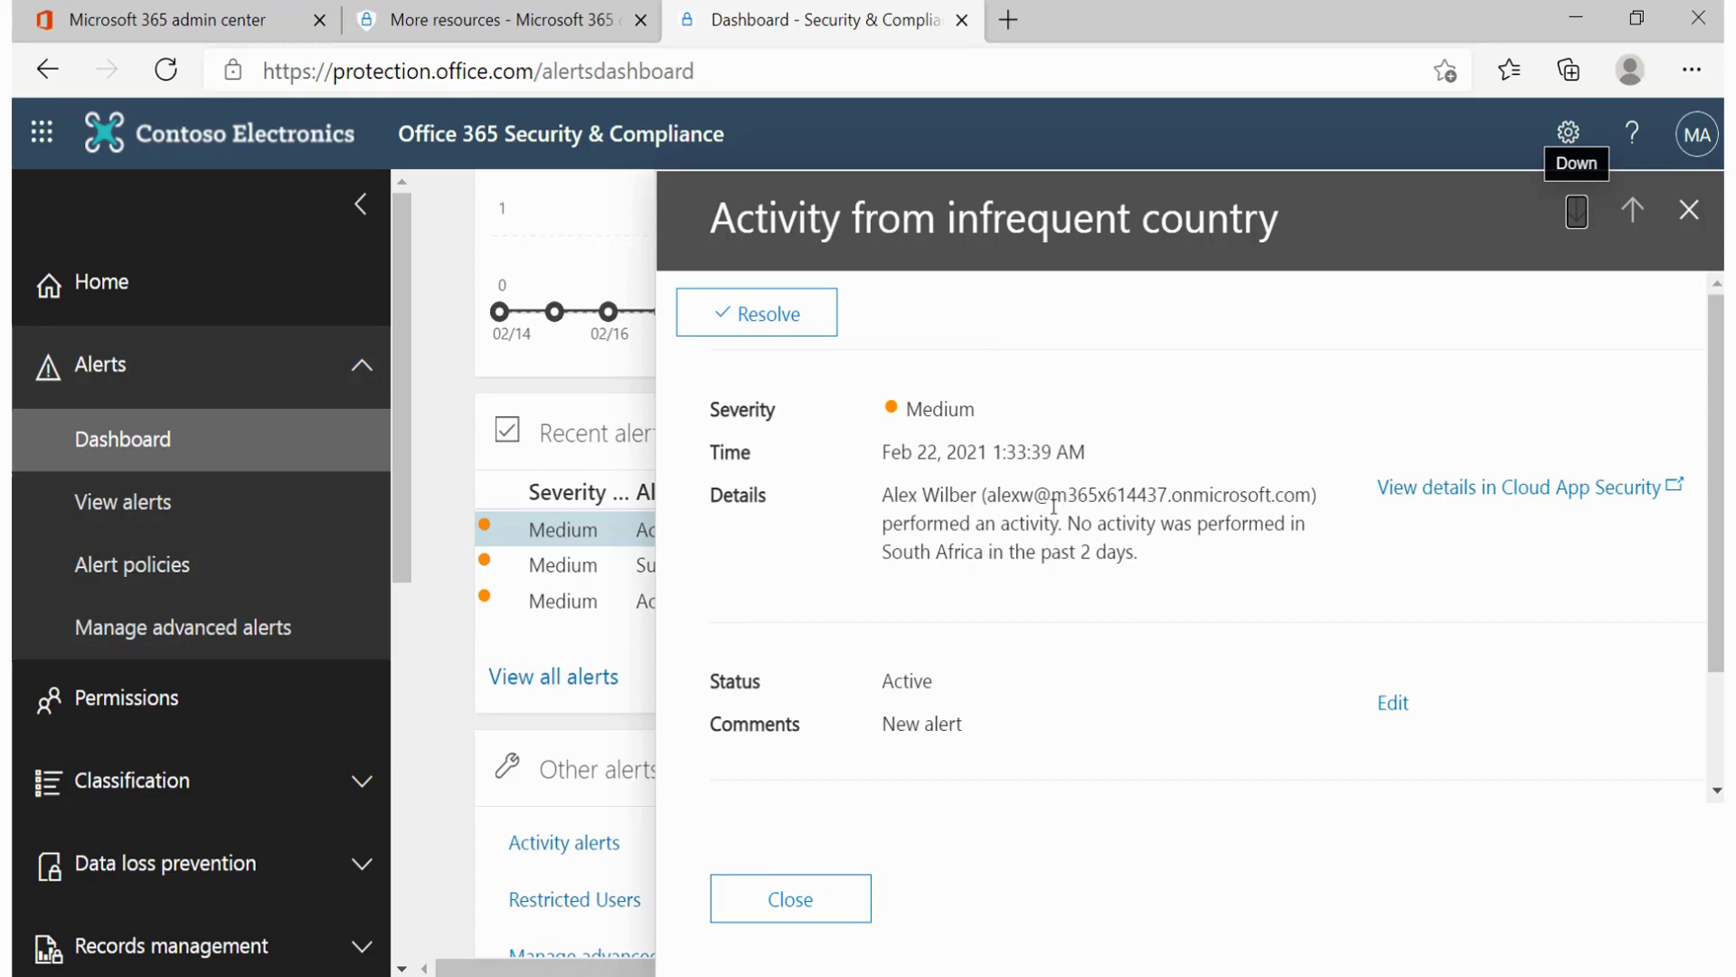
{"action": "scroll", "coordinate": [1054, 507], "scroll_direction": "down", "scroll_amount": 1}
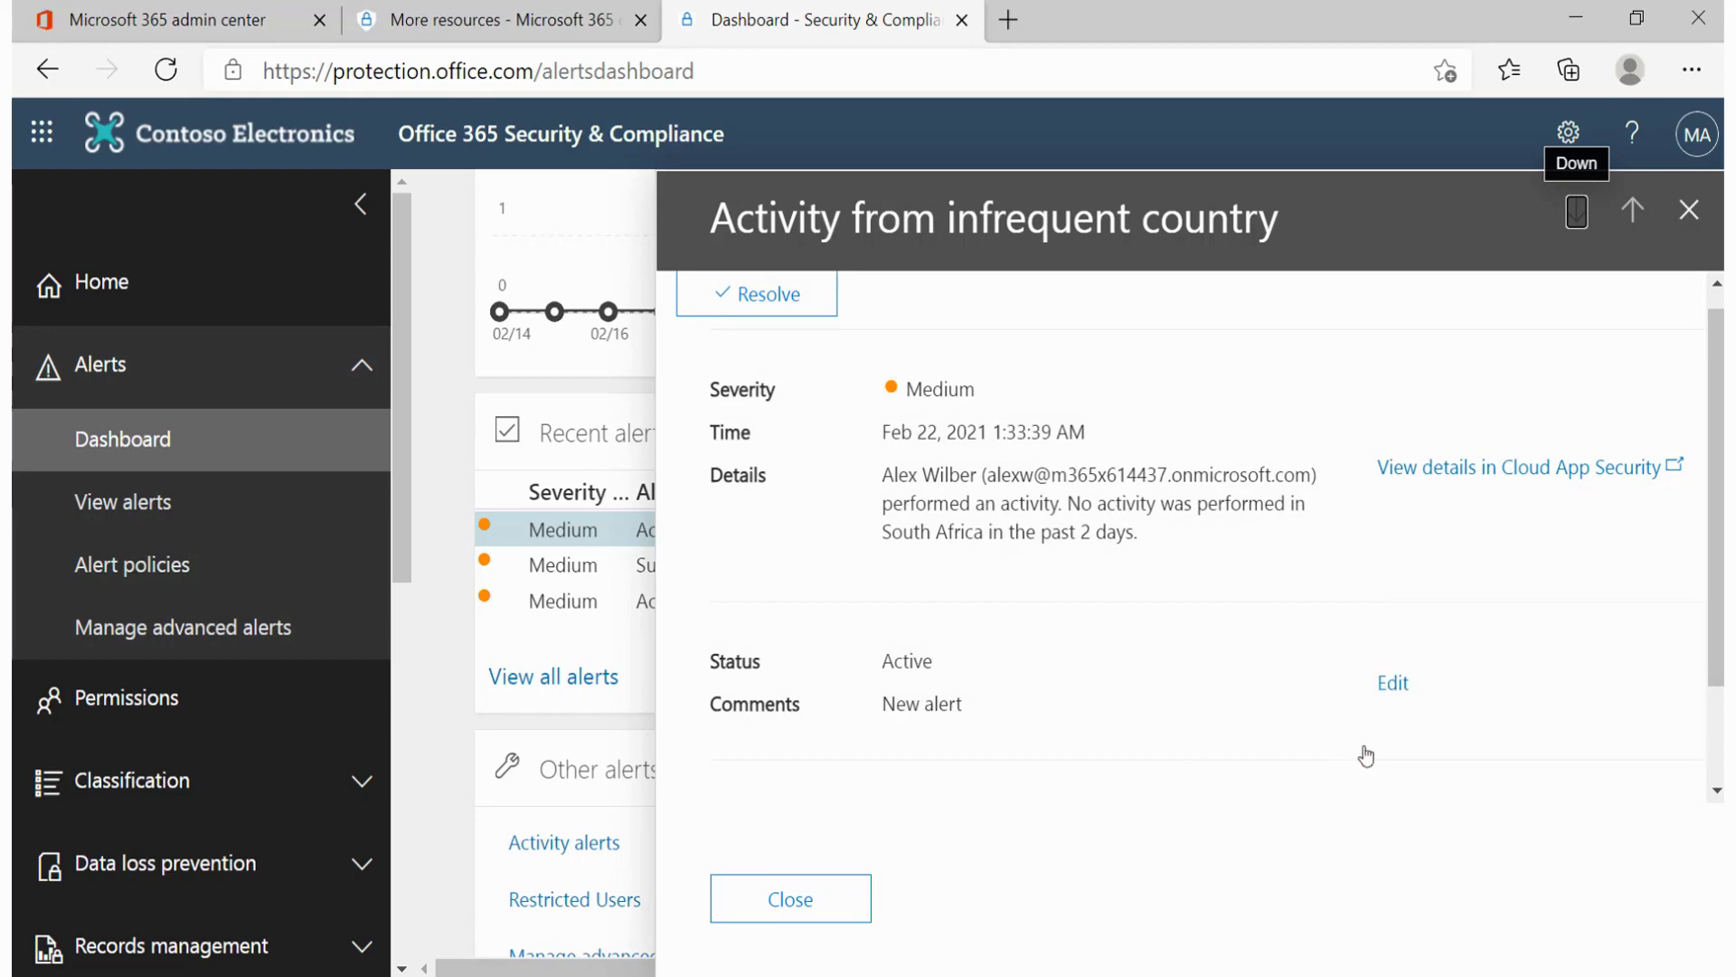
{"action": "scroll", "coordinate": [1366, 755], "scroll_direction": "down", "scroll_amount": 1}
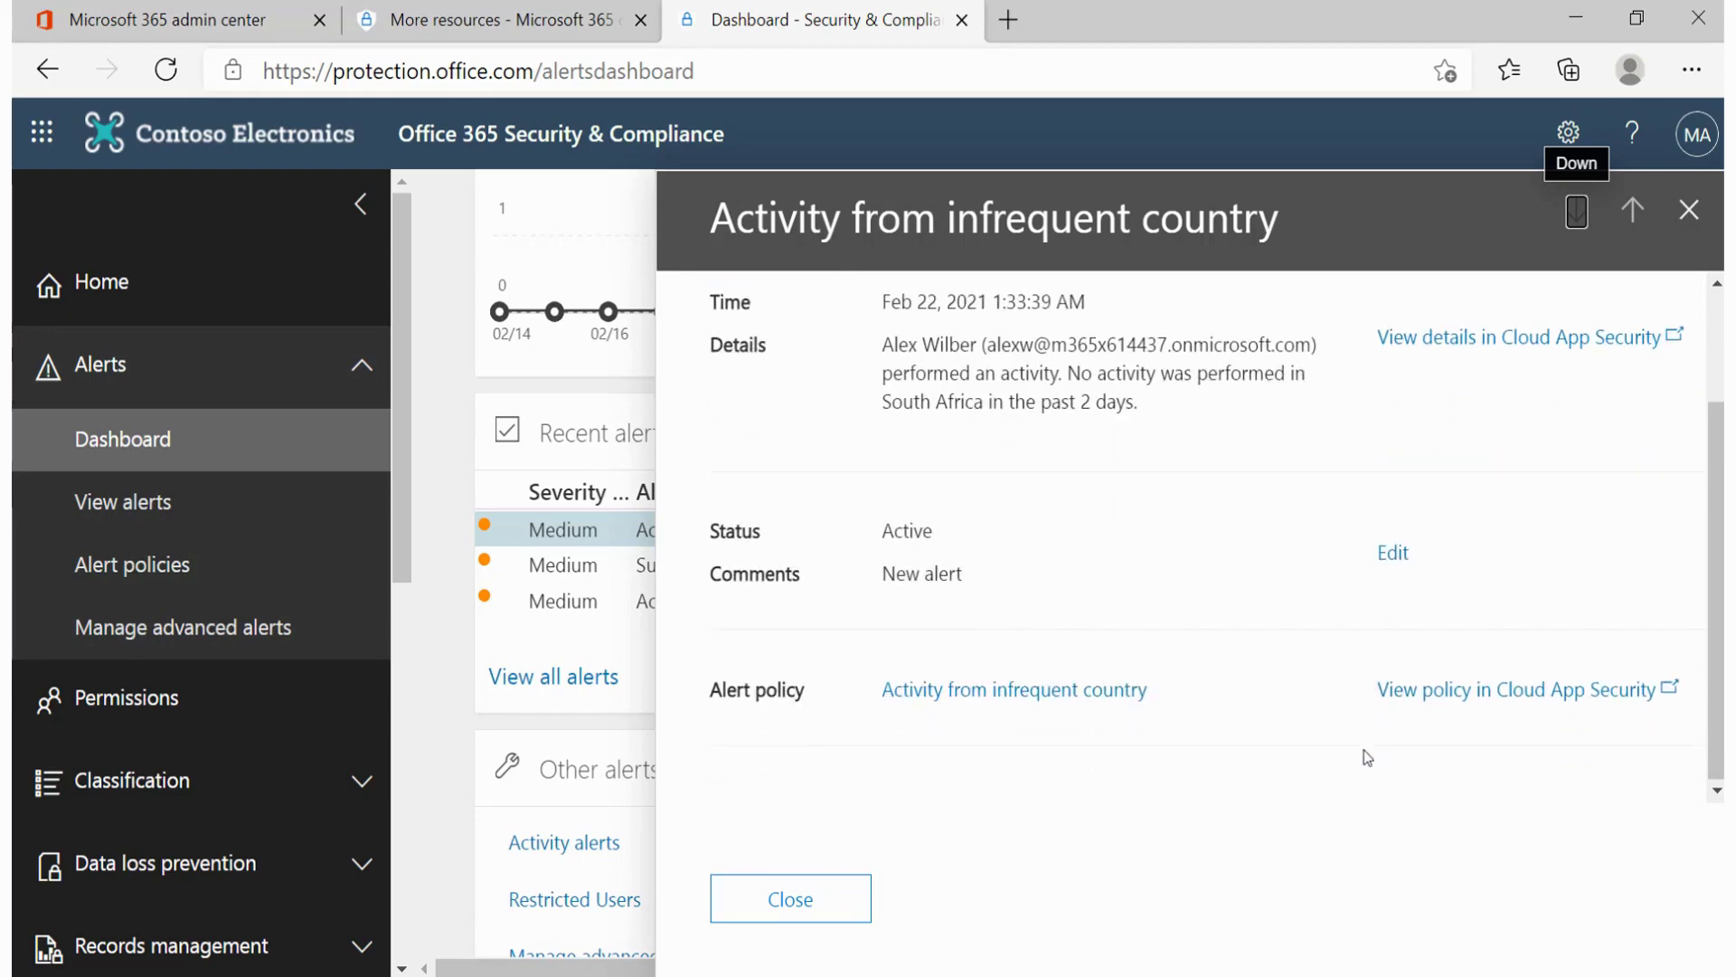
{"action": "left_click", "coordinate": [1083, 705]}
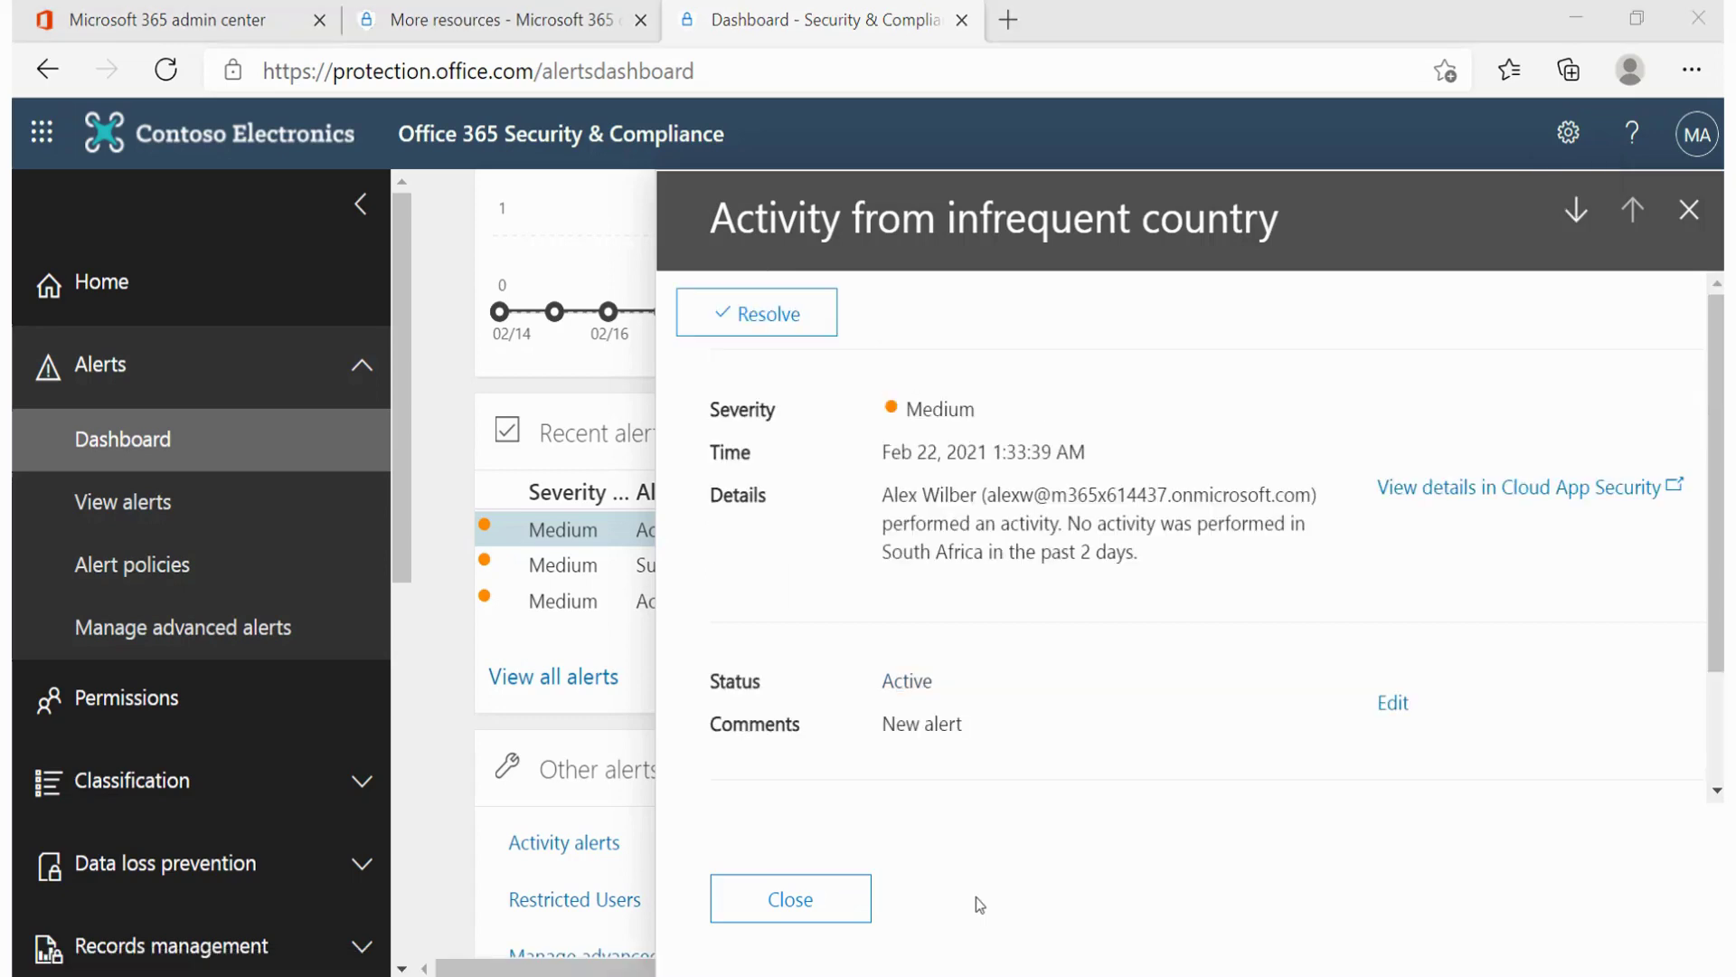
{"action": "left_click", "coordinate": [762, 326]}
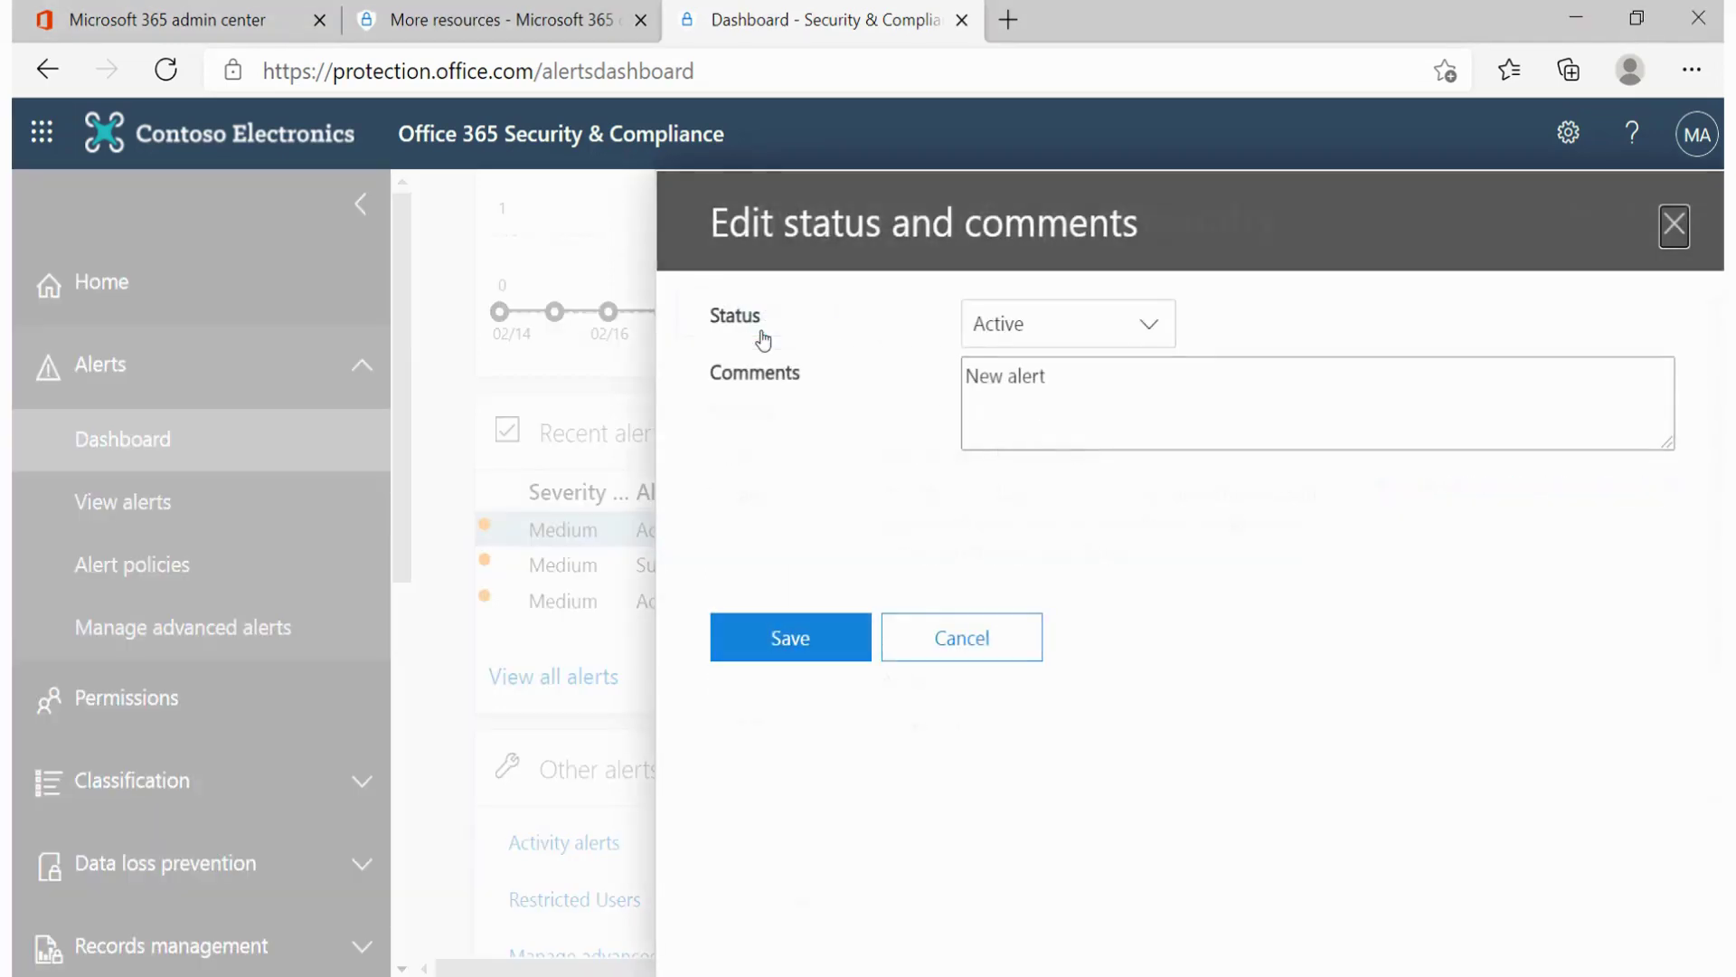
{"action": "left_click", "coordinate": [1157, 339]}
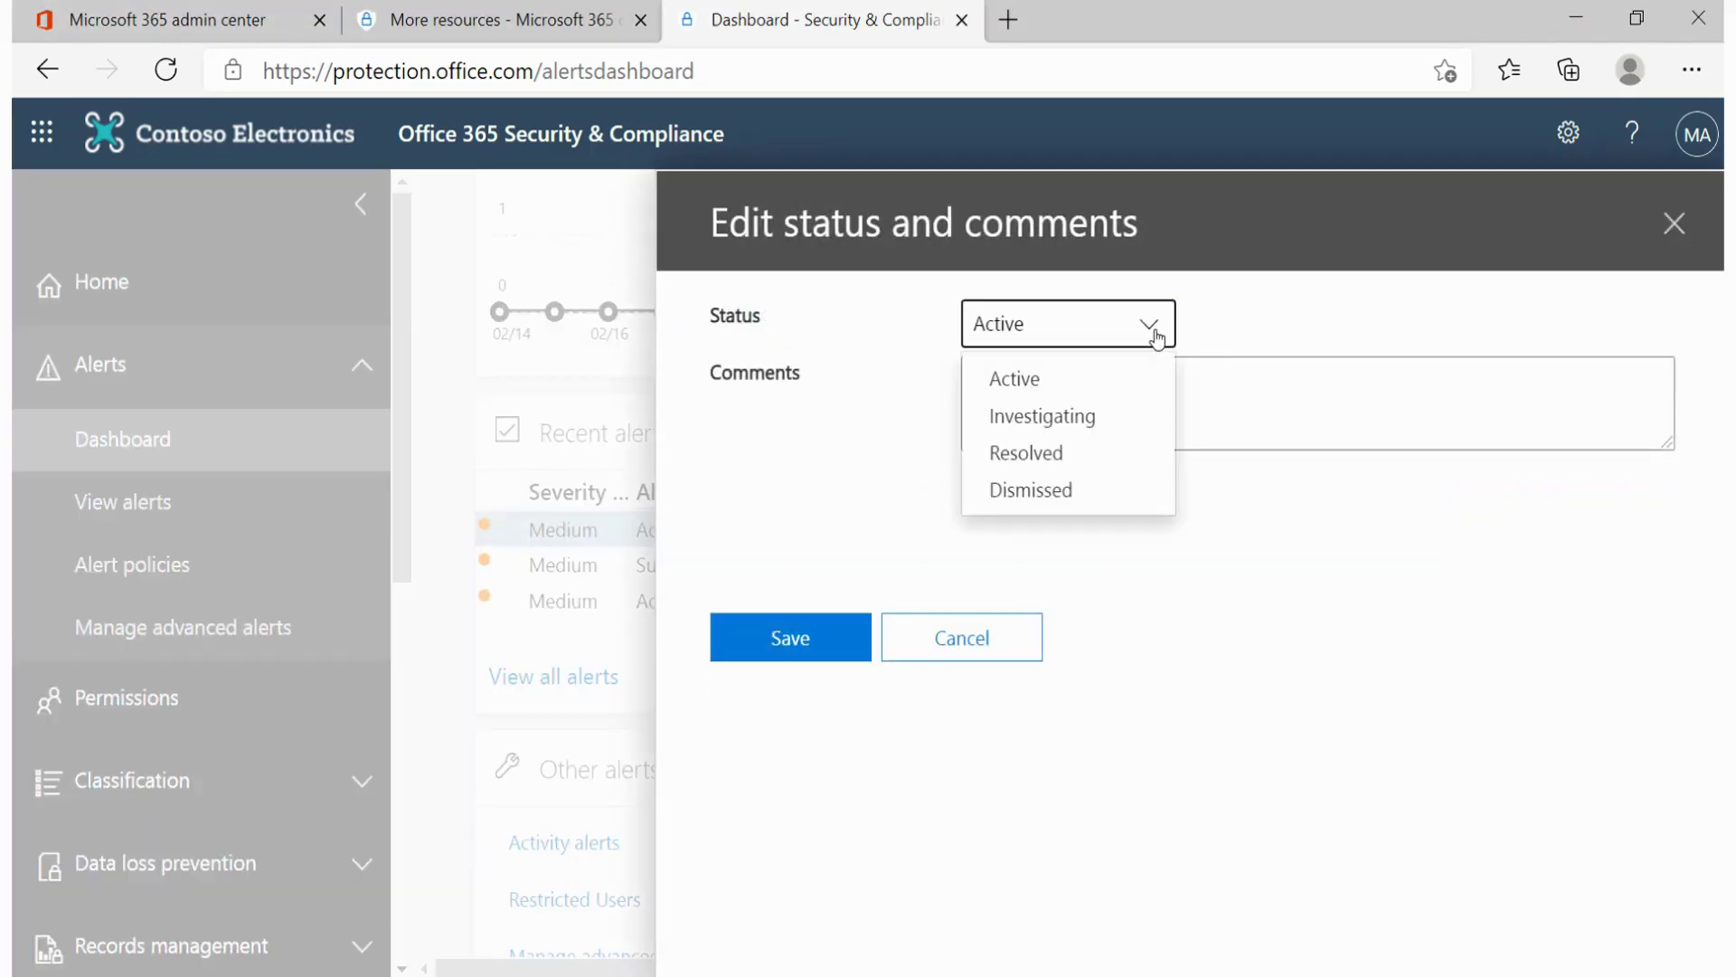
{"action": "left_click", "coordinate": [1048, 455]}
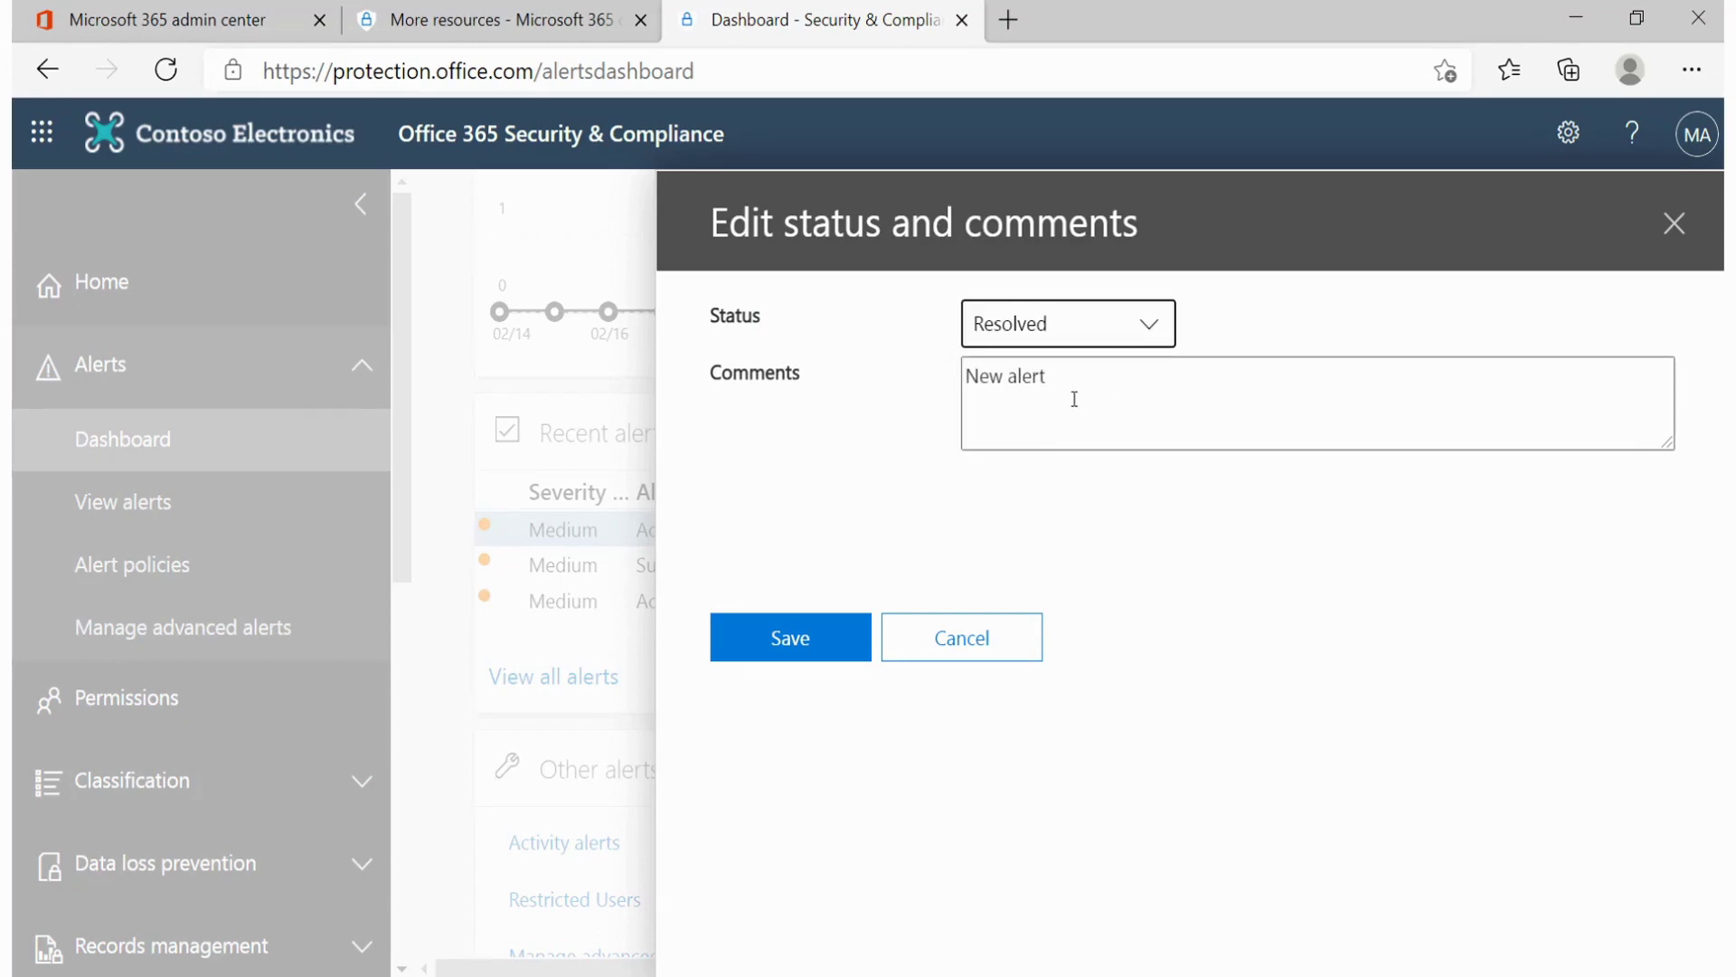
{"action": "left_click", "coordinate": [770, 648]}
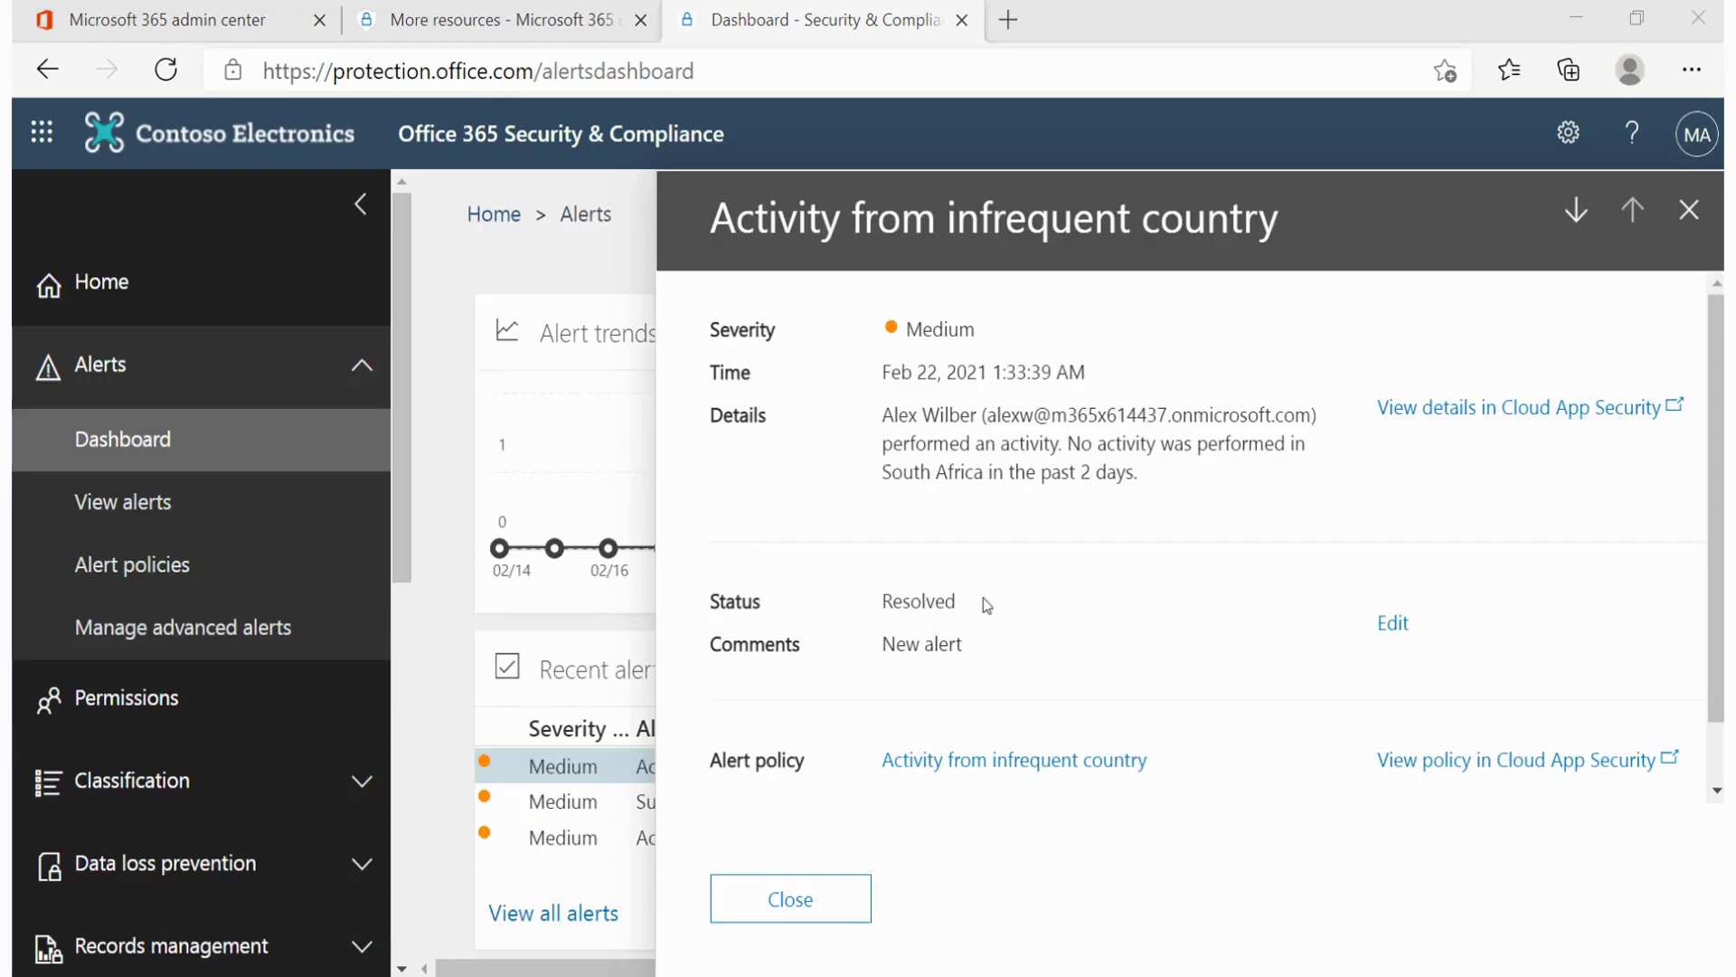
Change the Suspicious administrative activity alert's status to Investigating and save it
{"action": "left_click", "coordinate": [829, 896]}
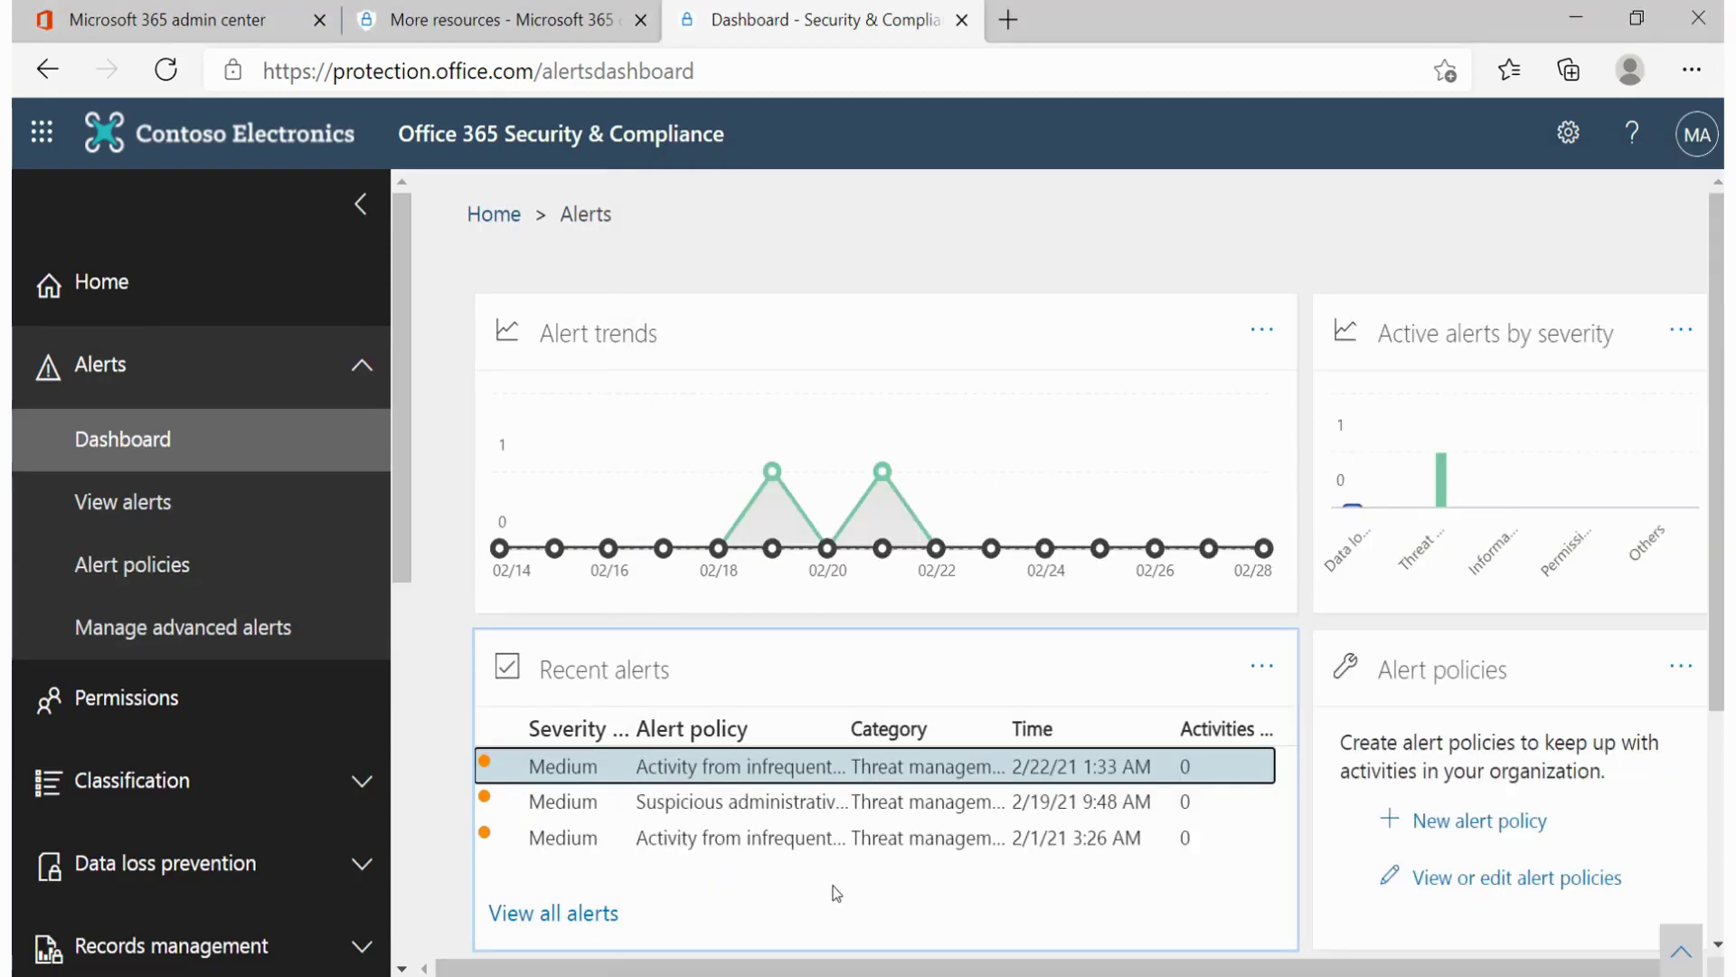
{"action": "left_click", "coordinate": [753, 801]}
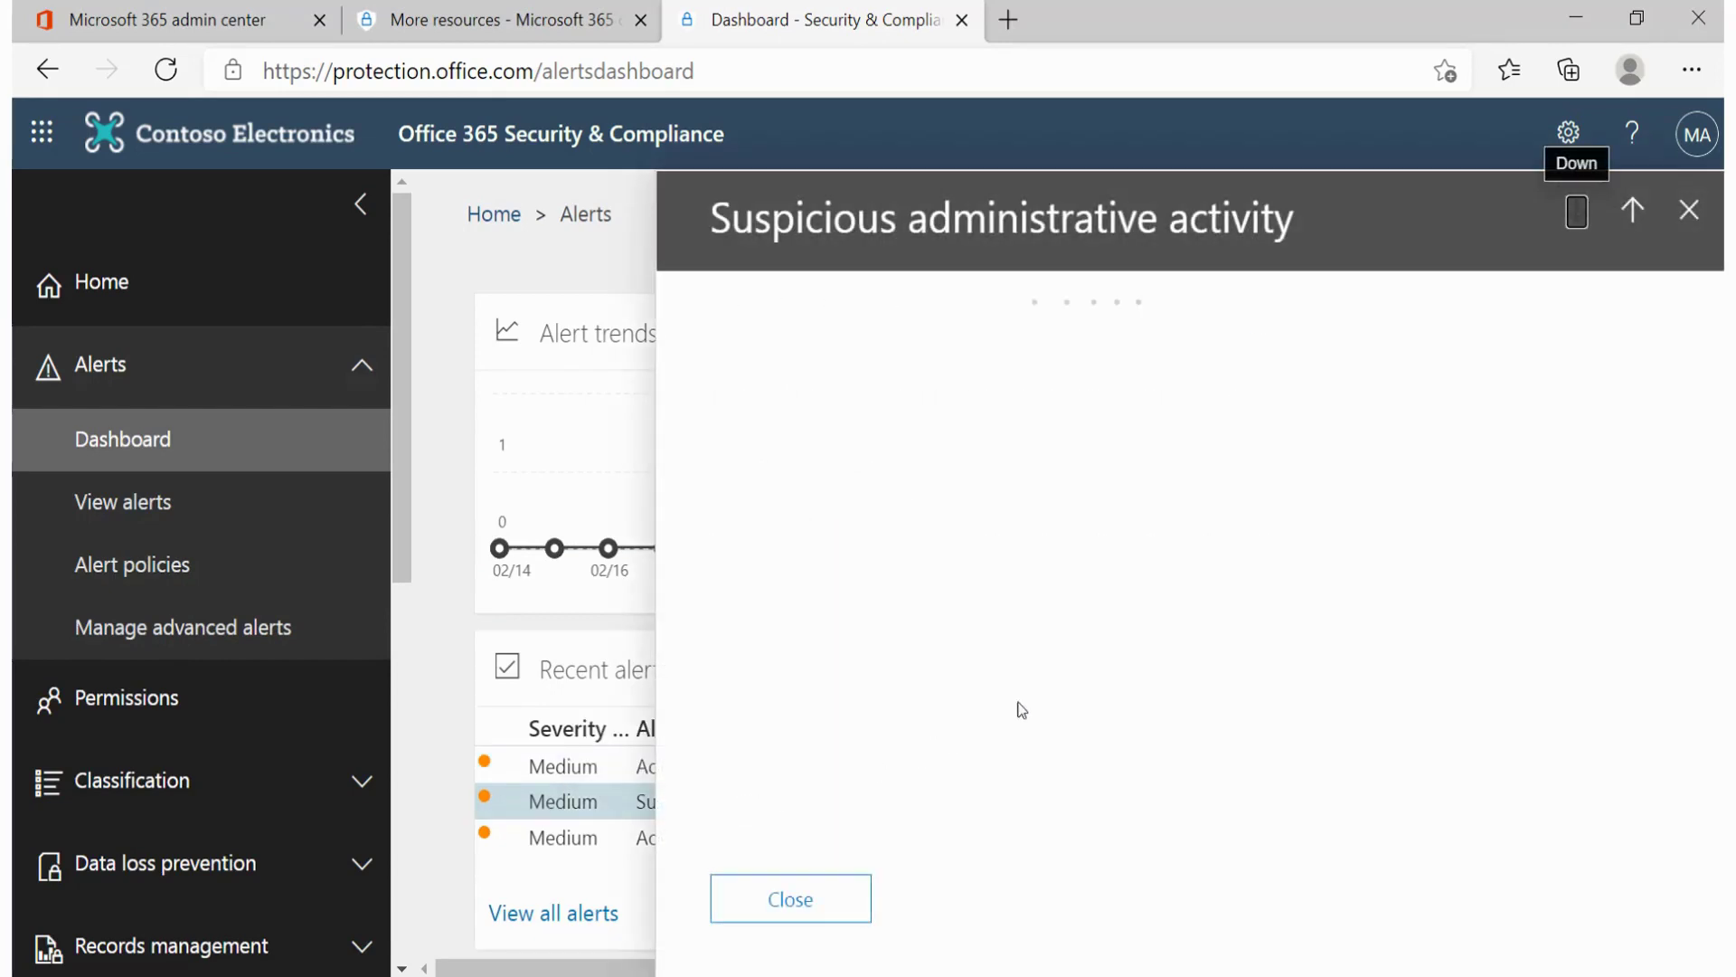
{"action": "left_click", "coordinate": [760, 317]}
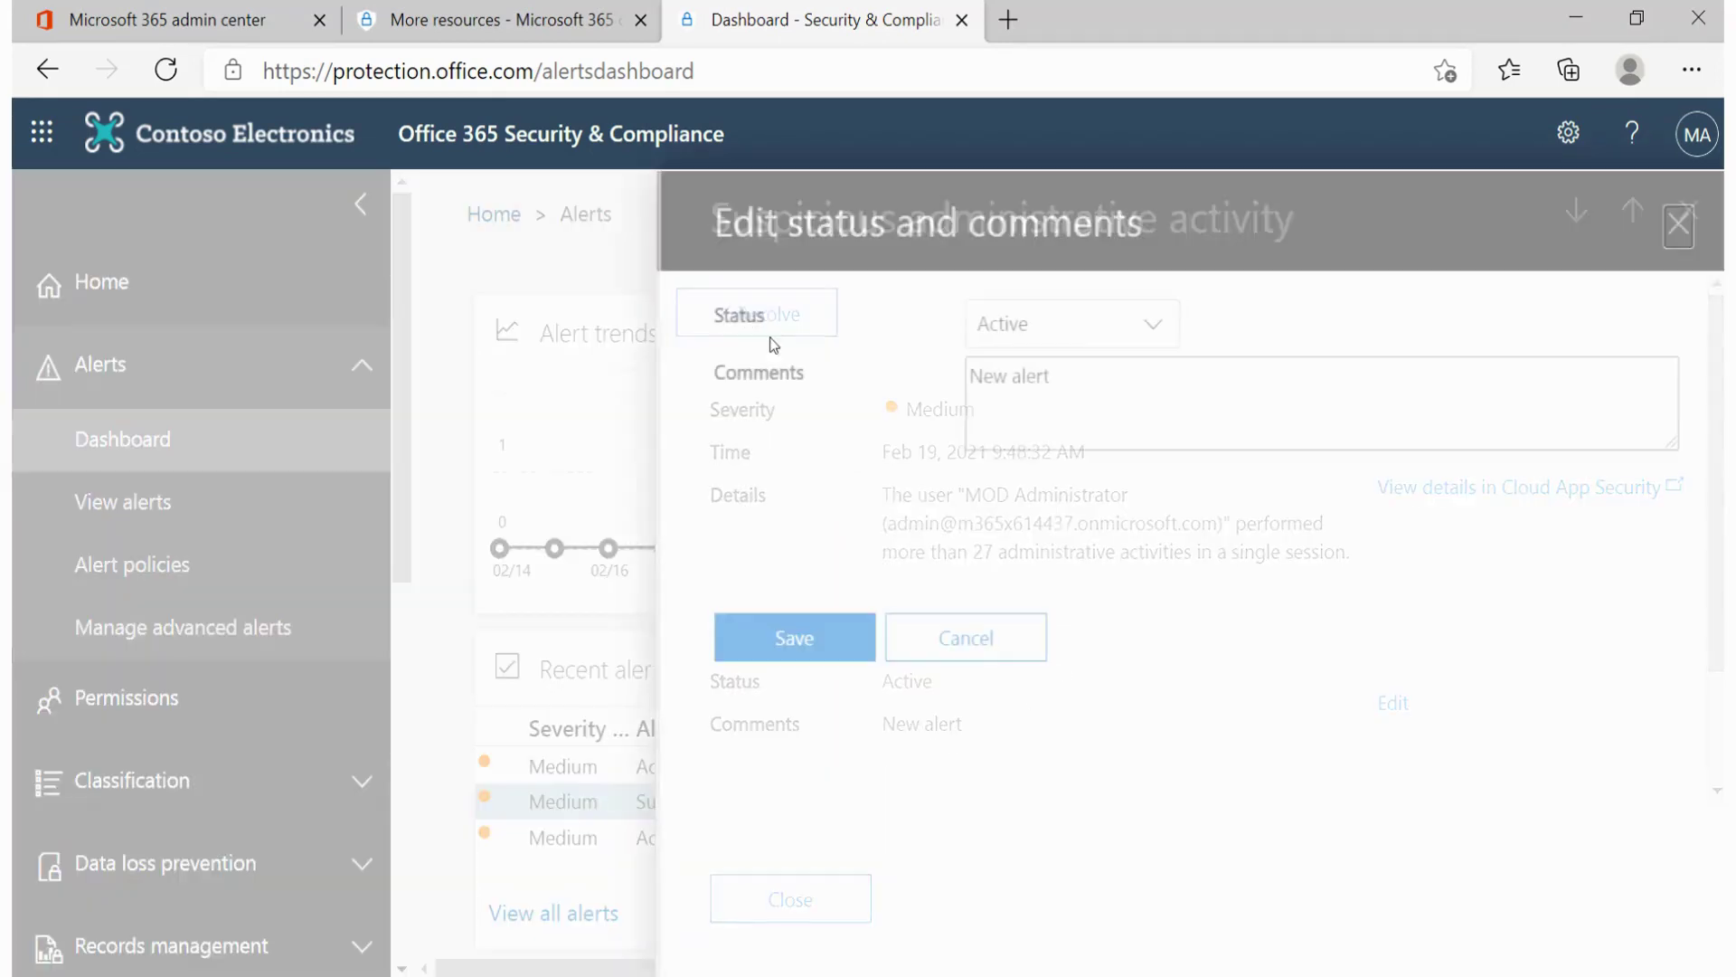
{"action": "left_click", "coordinate": [1042, 337]}
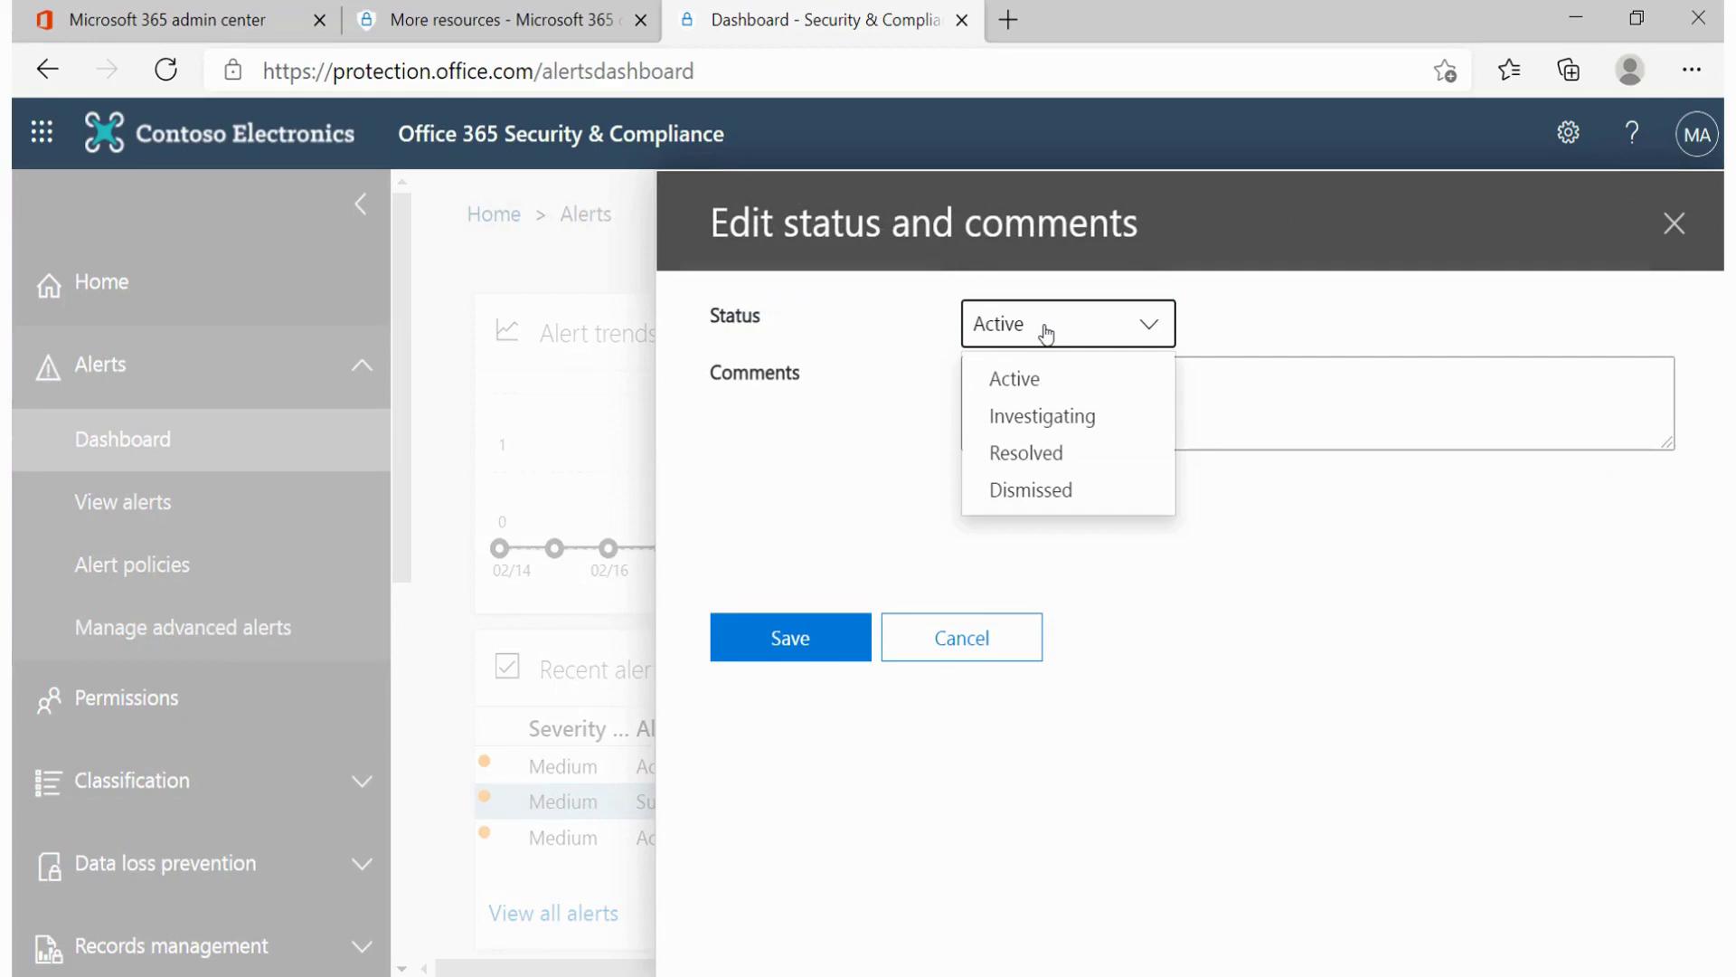
{"action": "left_click", "coordinate": [1094, 416]}
{"action": "left_click", "coordinate": [774, 646]}
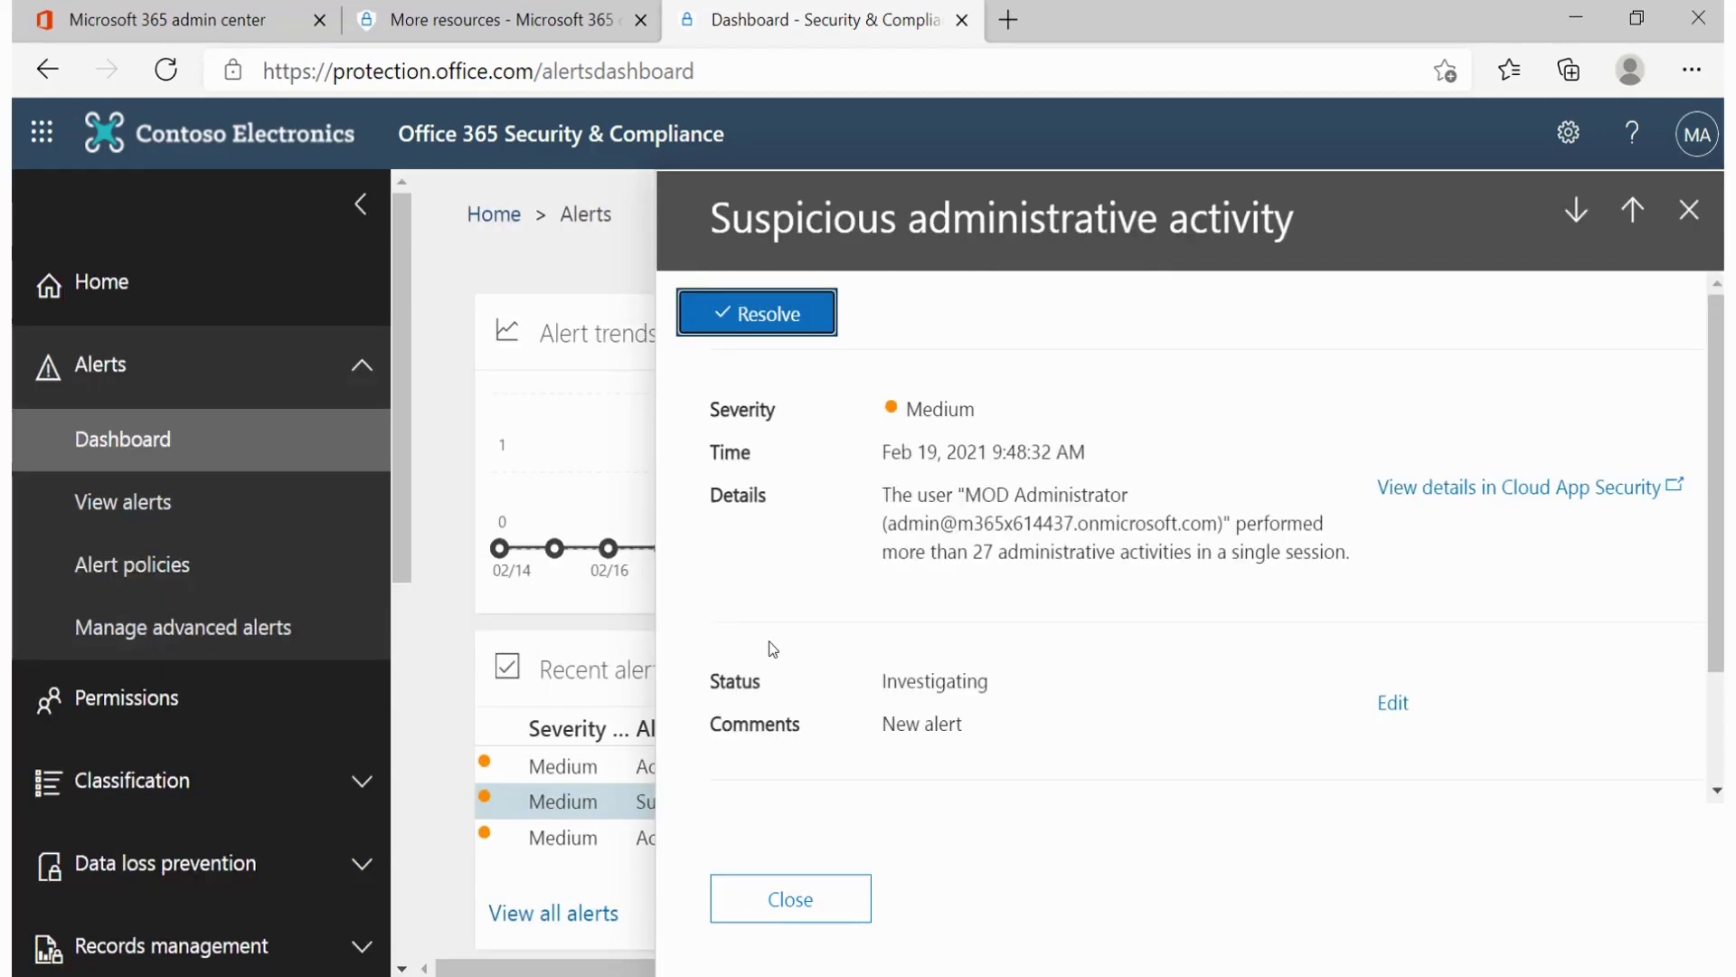
{"action": "key", "text": "Escape"}
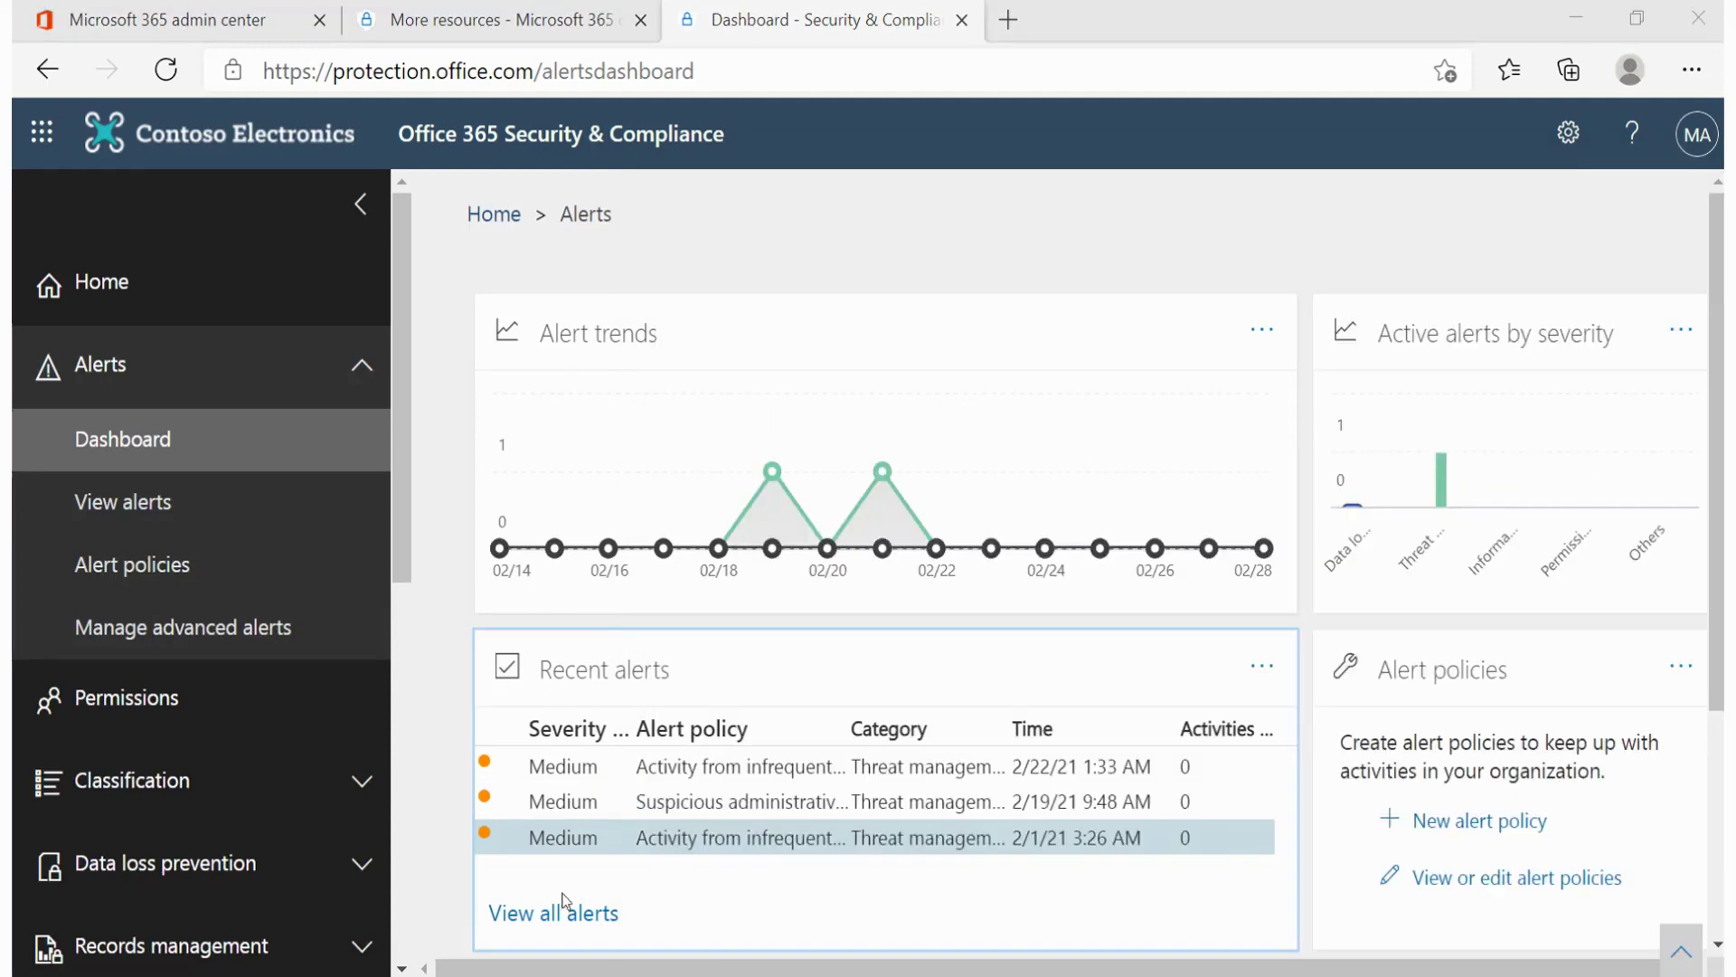
{"action": "scroll", "coordinate": [980, 764], "scroll_direction": "down", "scroll_amount": 3}
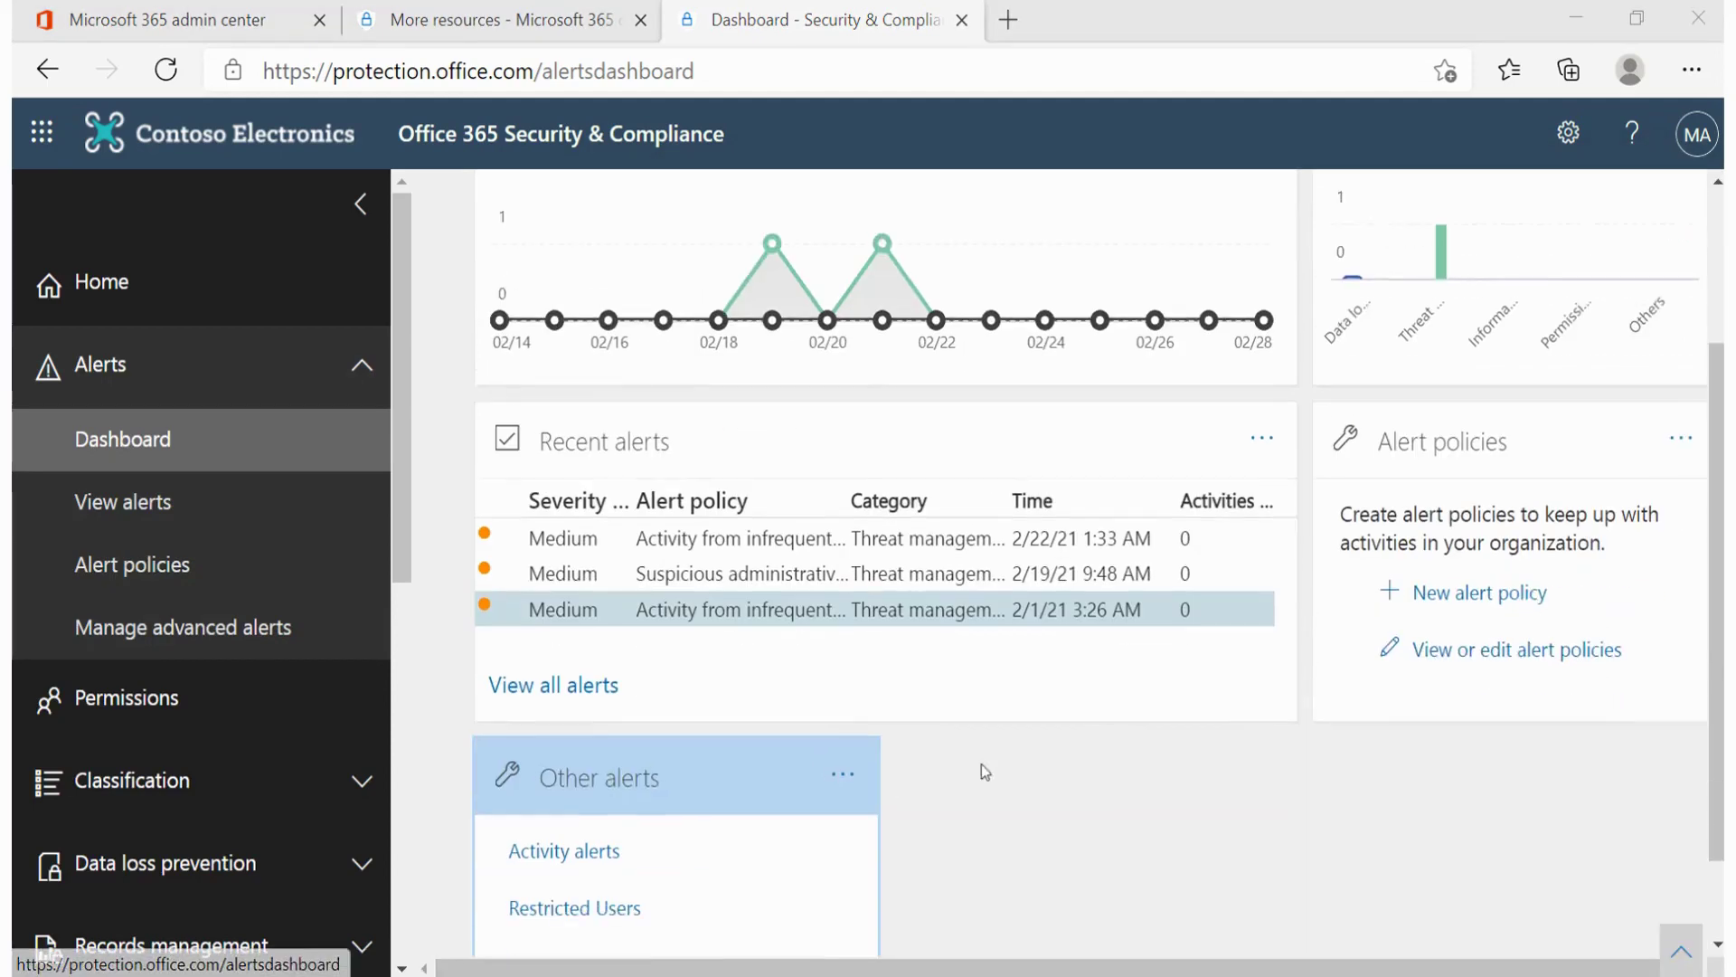
{"action": "scroll", "coordinate": [1101, 725], "scroll_direction": "down", "scroll_amount": 1}
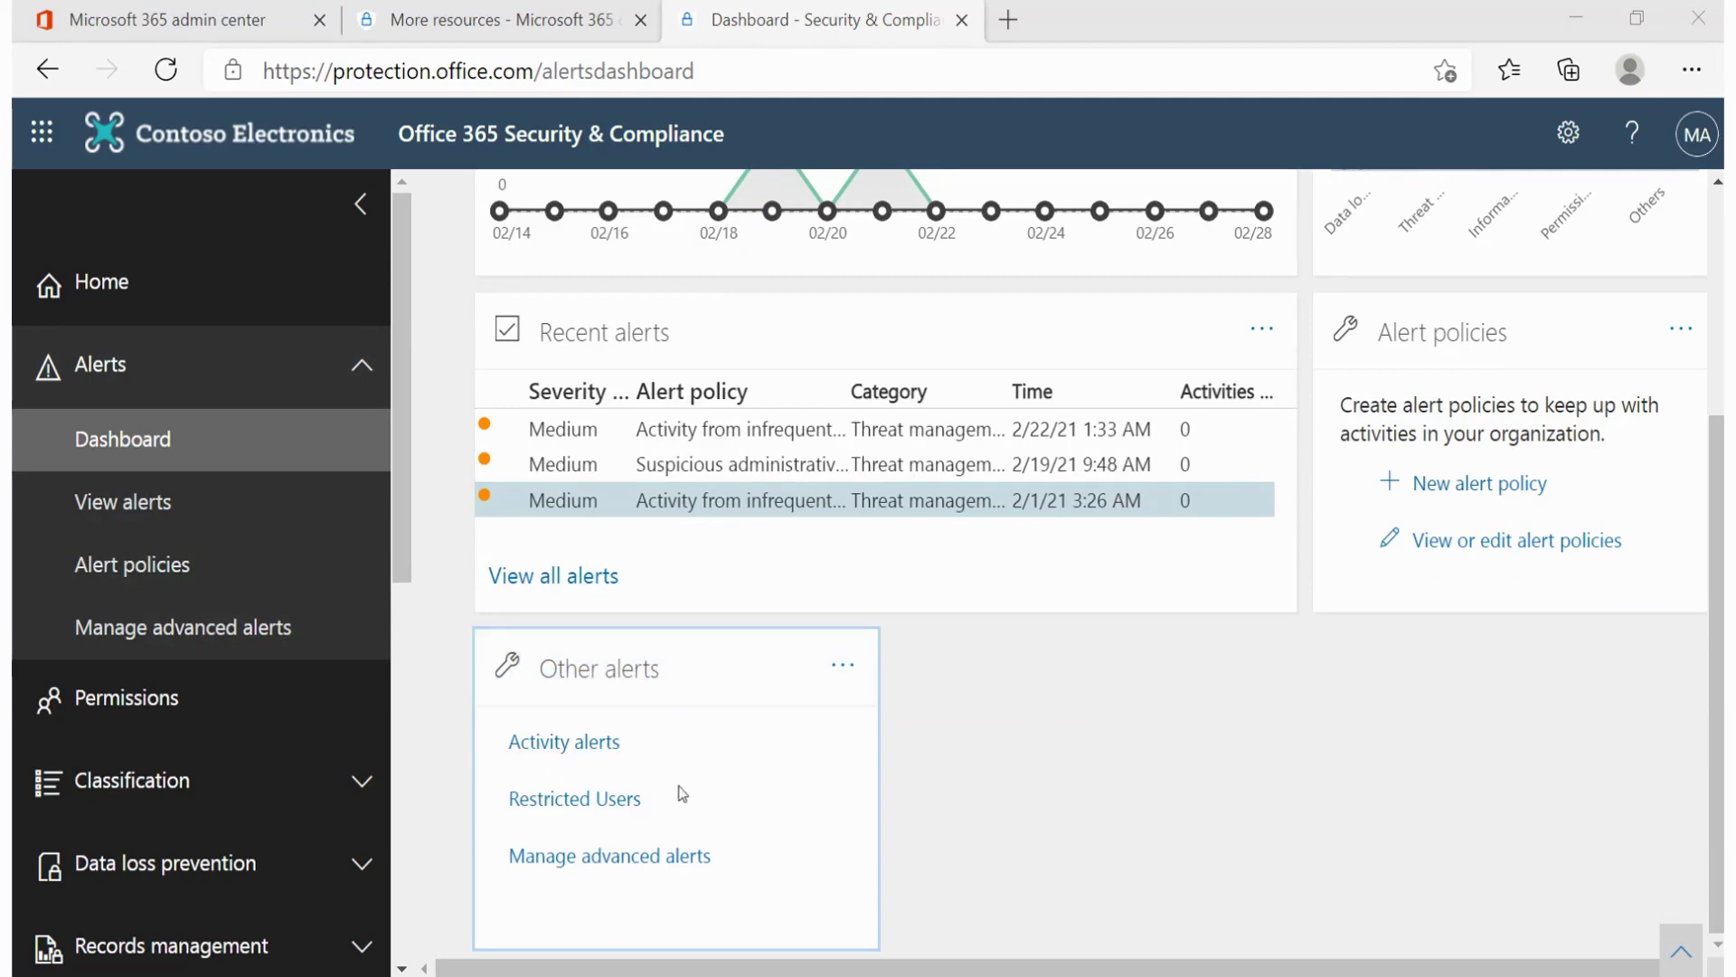
{"action": "left_click", "coordinate": [620, 863]}
Start a new alert policy named 'DLP Policy'
{"action": "left_click", "coordinate": [1409, 486]}
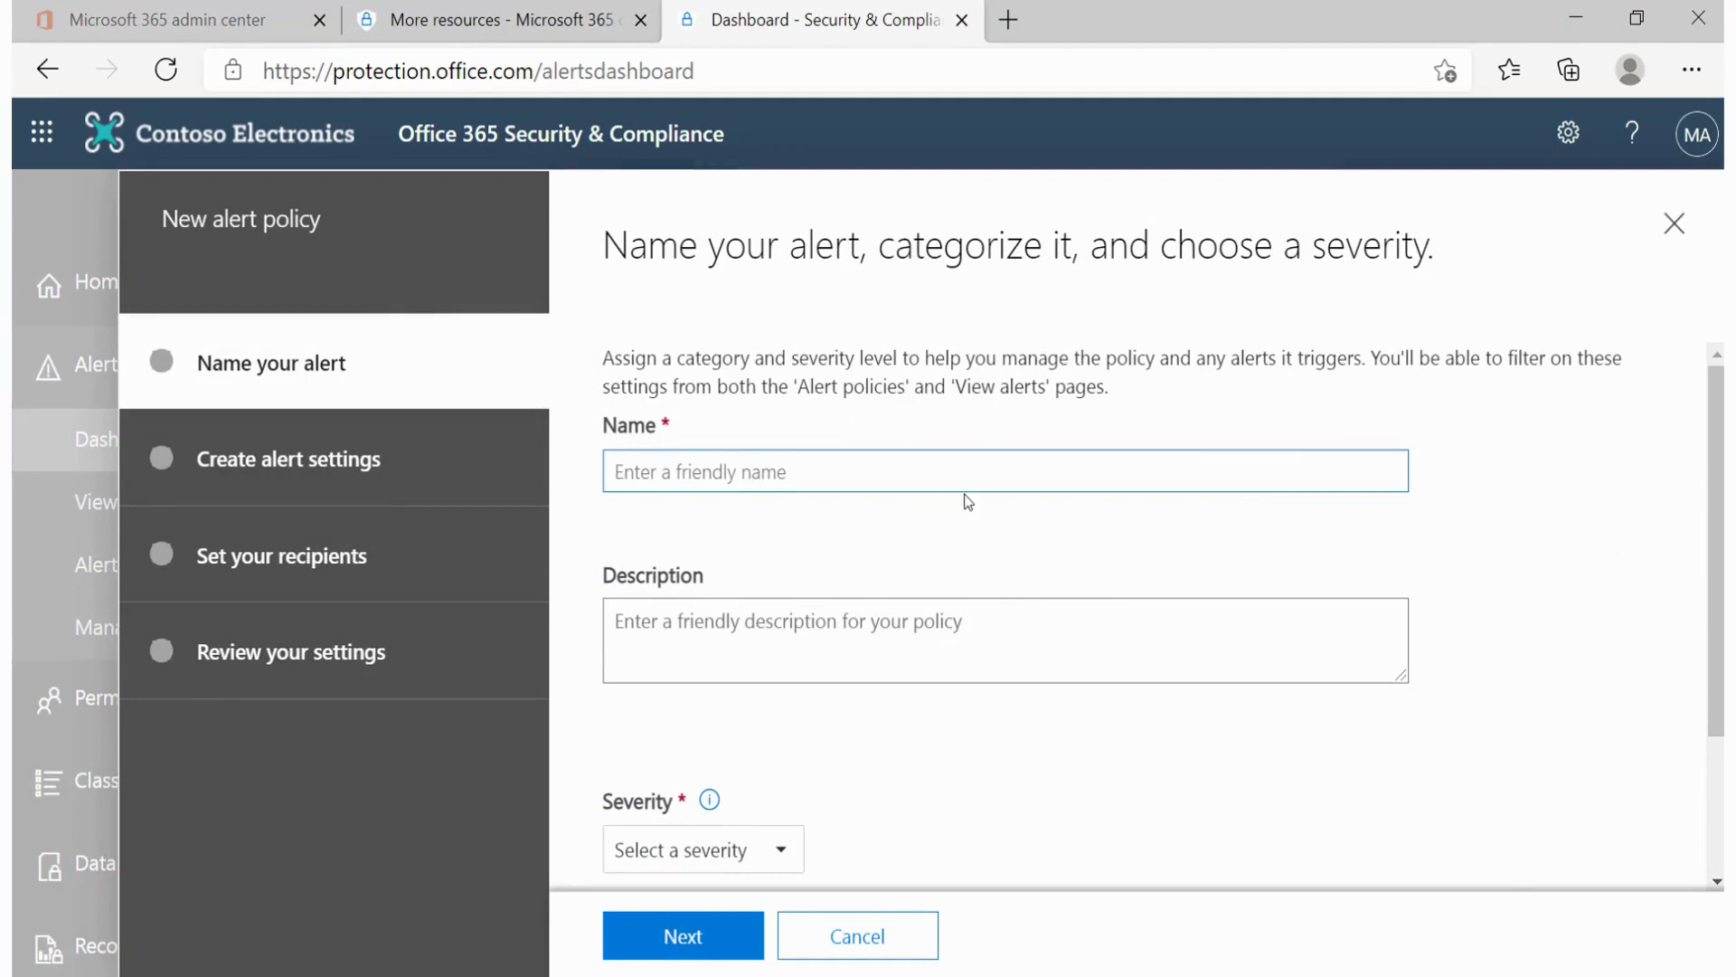
{"action": "type", "text": "DLP Policy"}
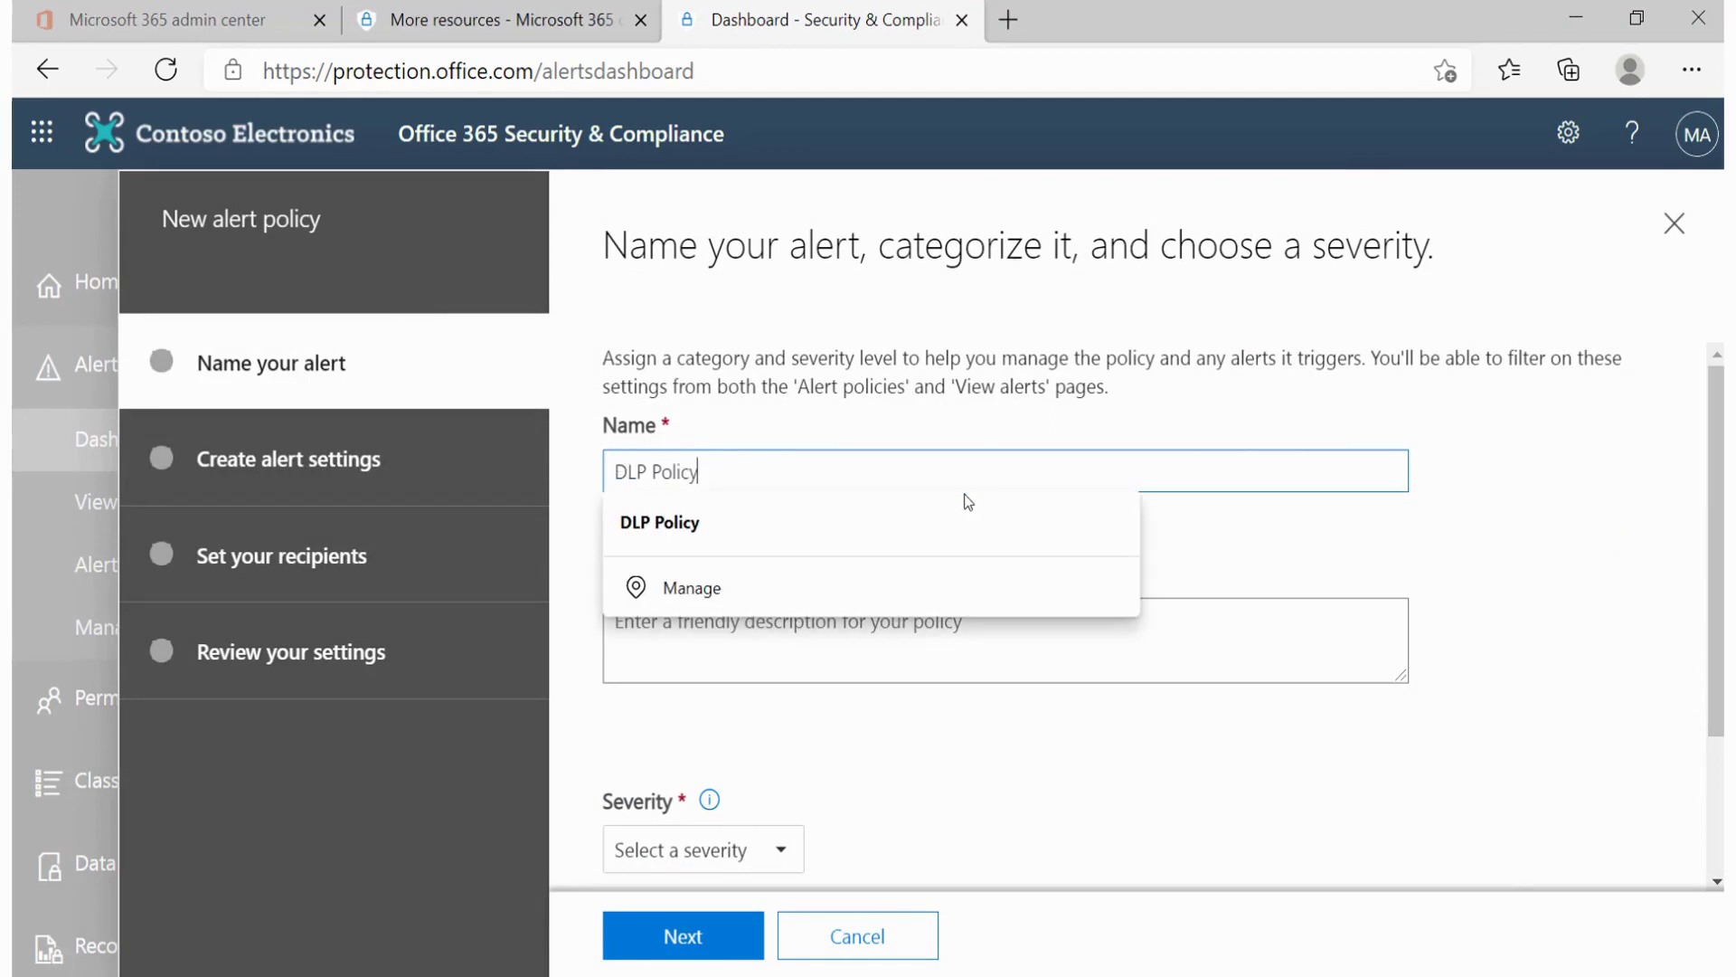
{"action": "left_click", "coordinate": [790, 528]}
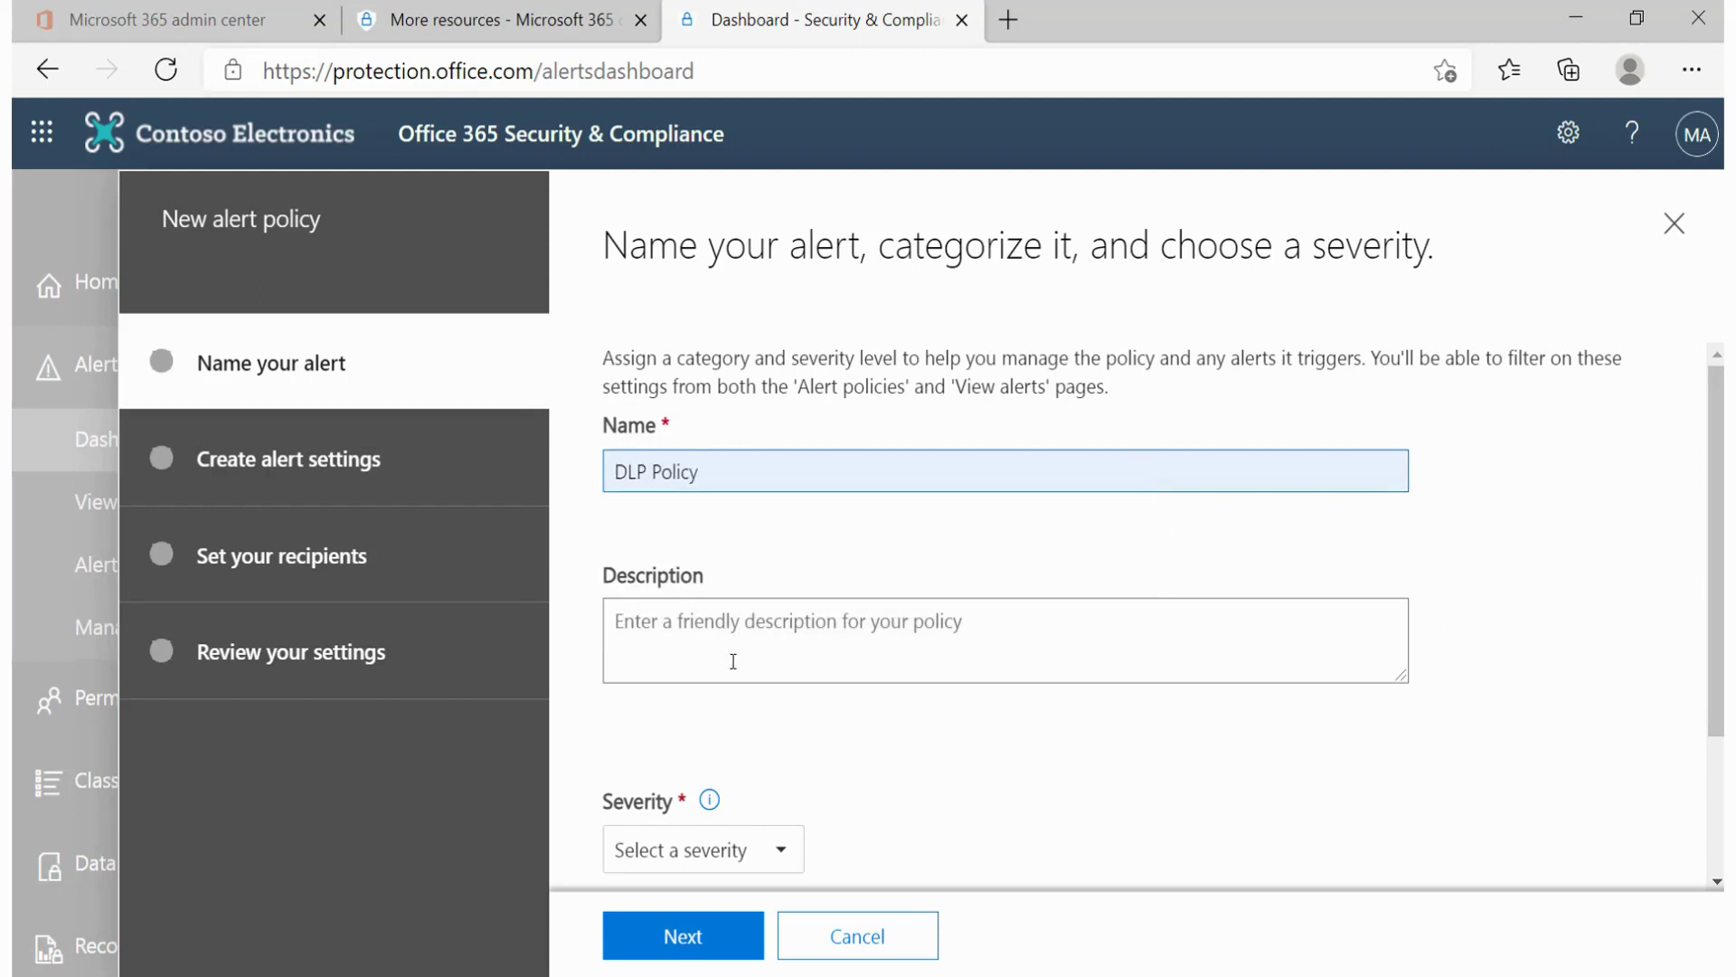
{"action": "scroll", "coordinate": [764, 631], "scroll_direction": "down", "scroll_amount": 2}
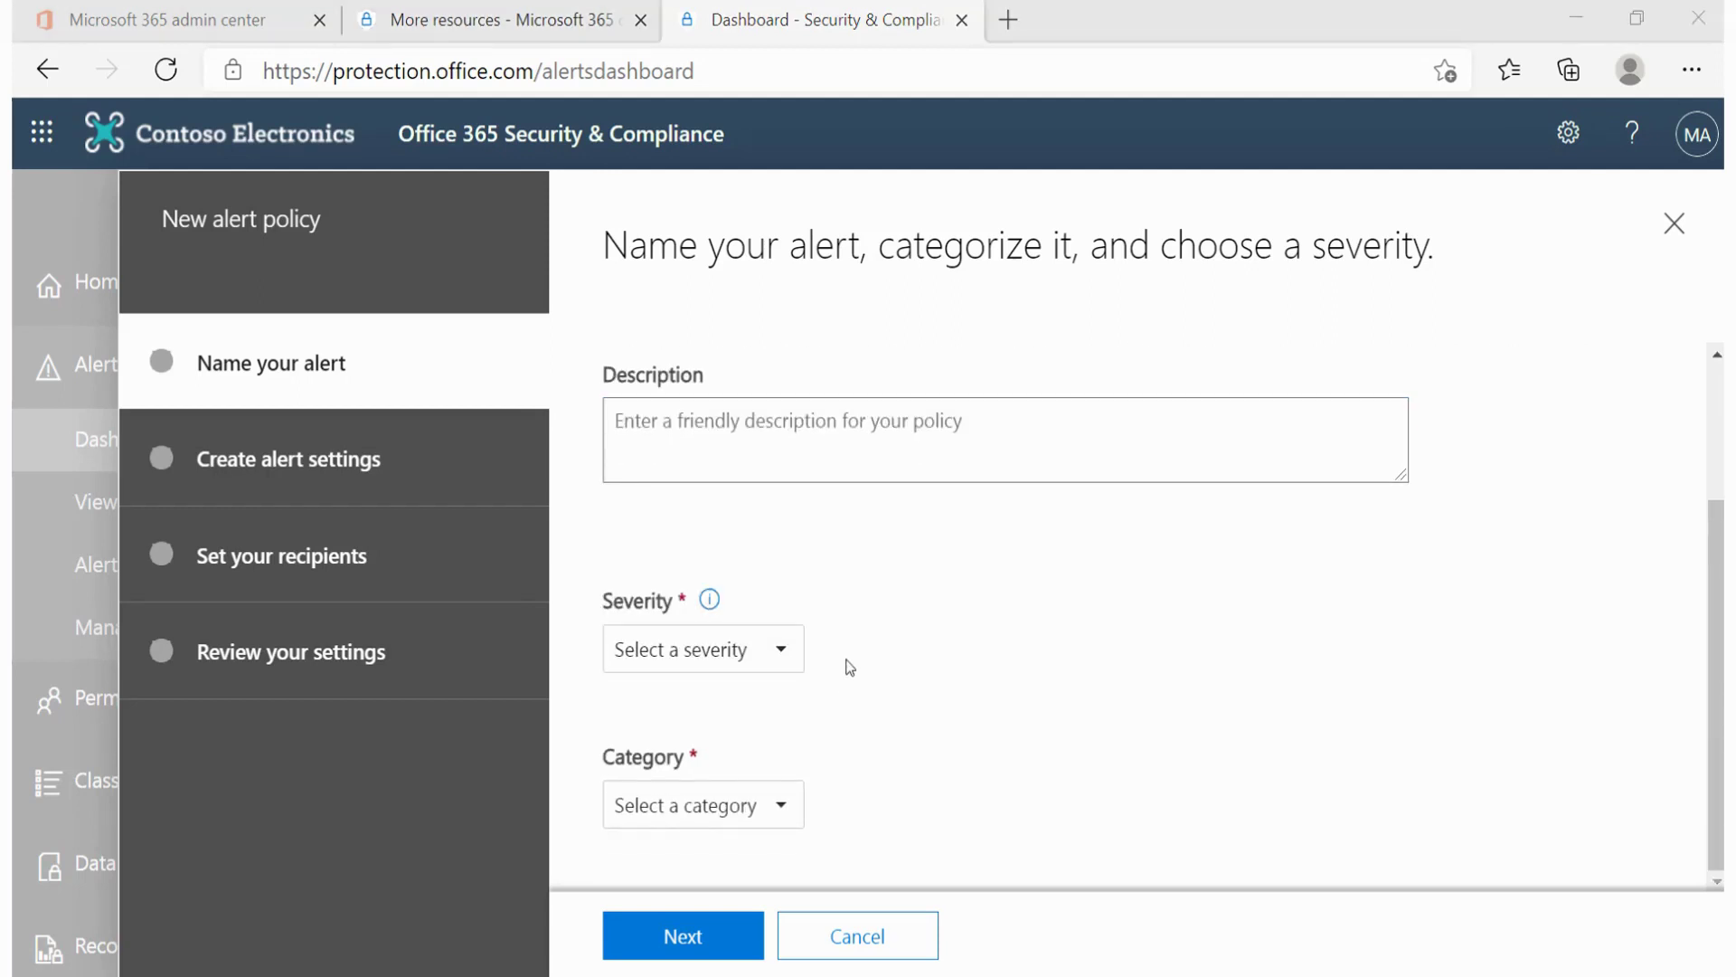
Give the policy High severity and the Data loss prevention category, then continue
{"action": "left_click", "coordinate": [777, 658]}
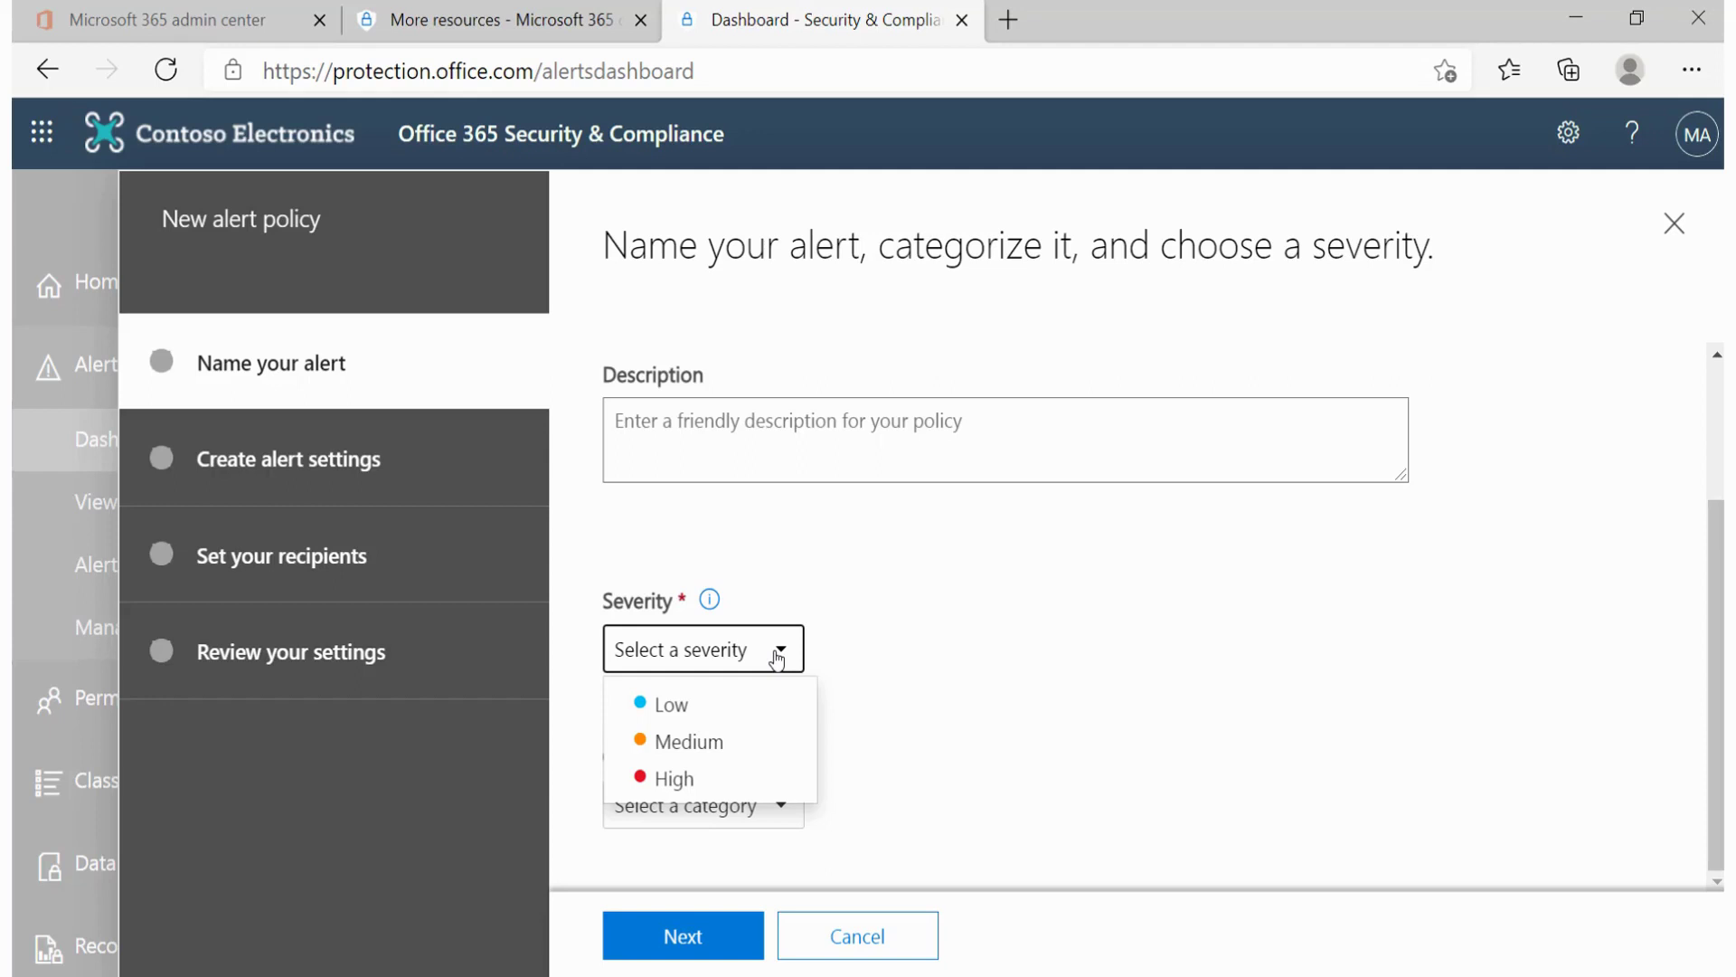
{"action": "left_click", "coordinate": [702, 782]}
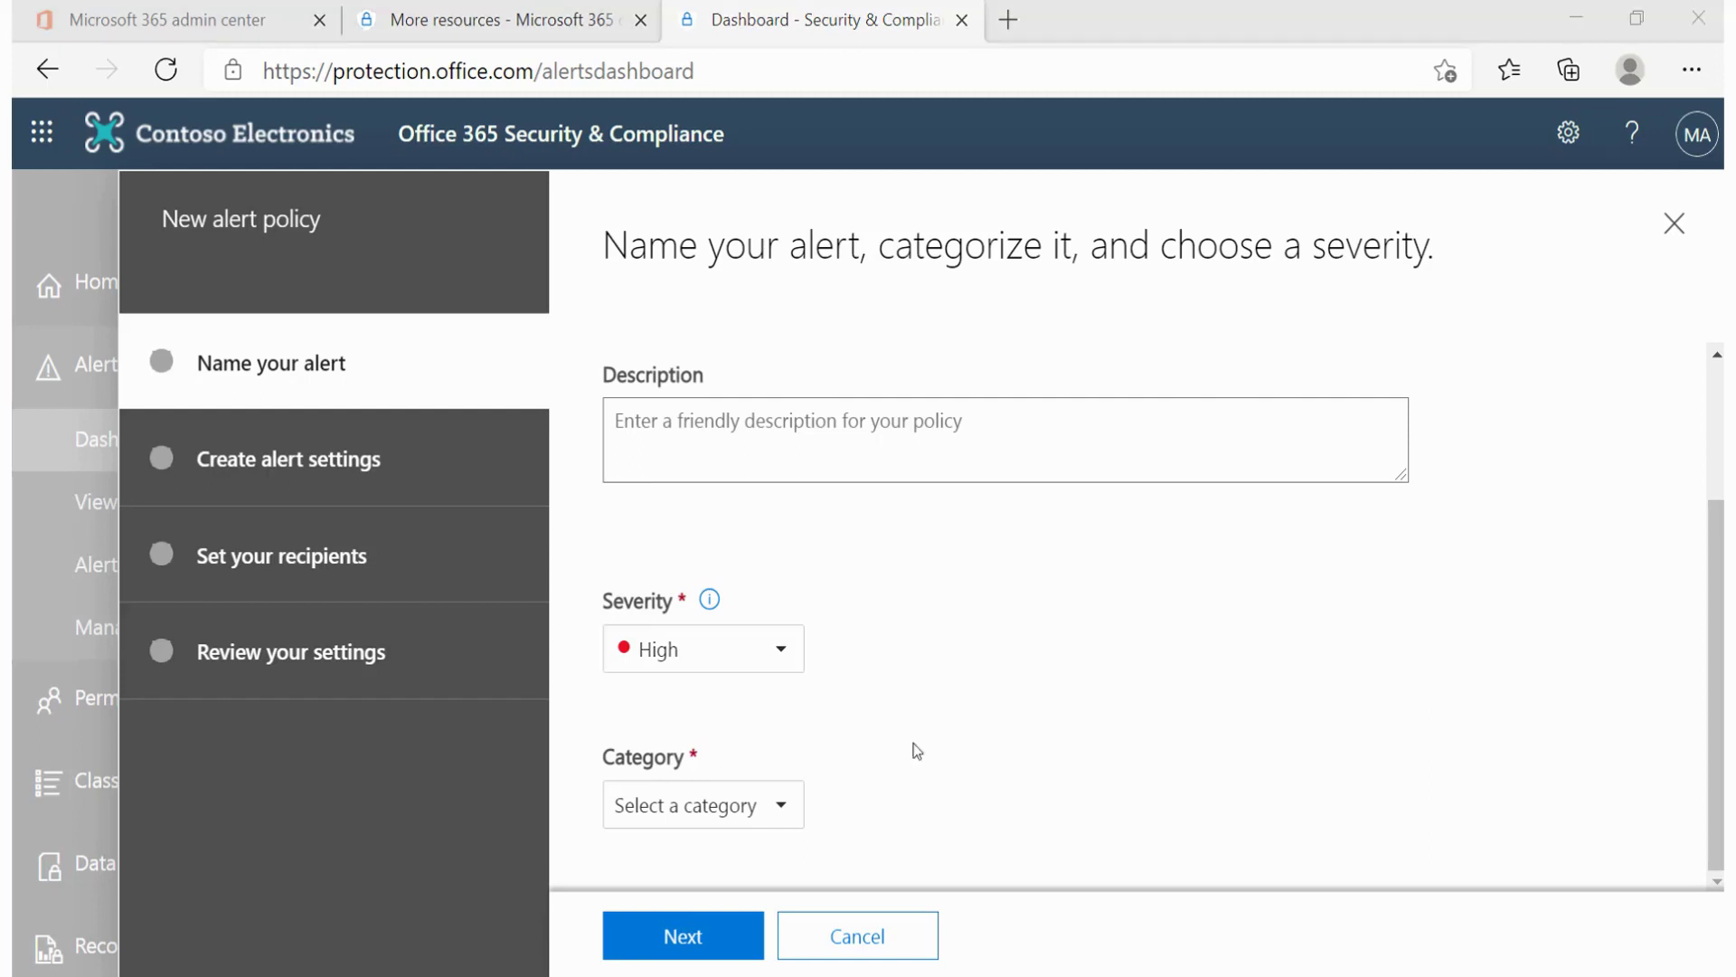
{"action": "left_click", "coordinate": [784, 806]}
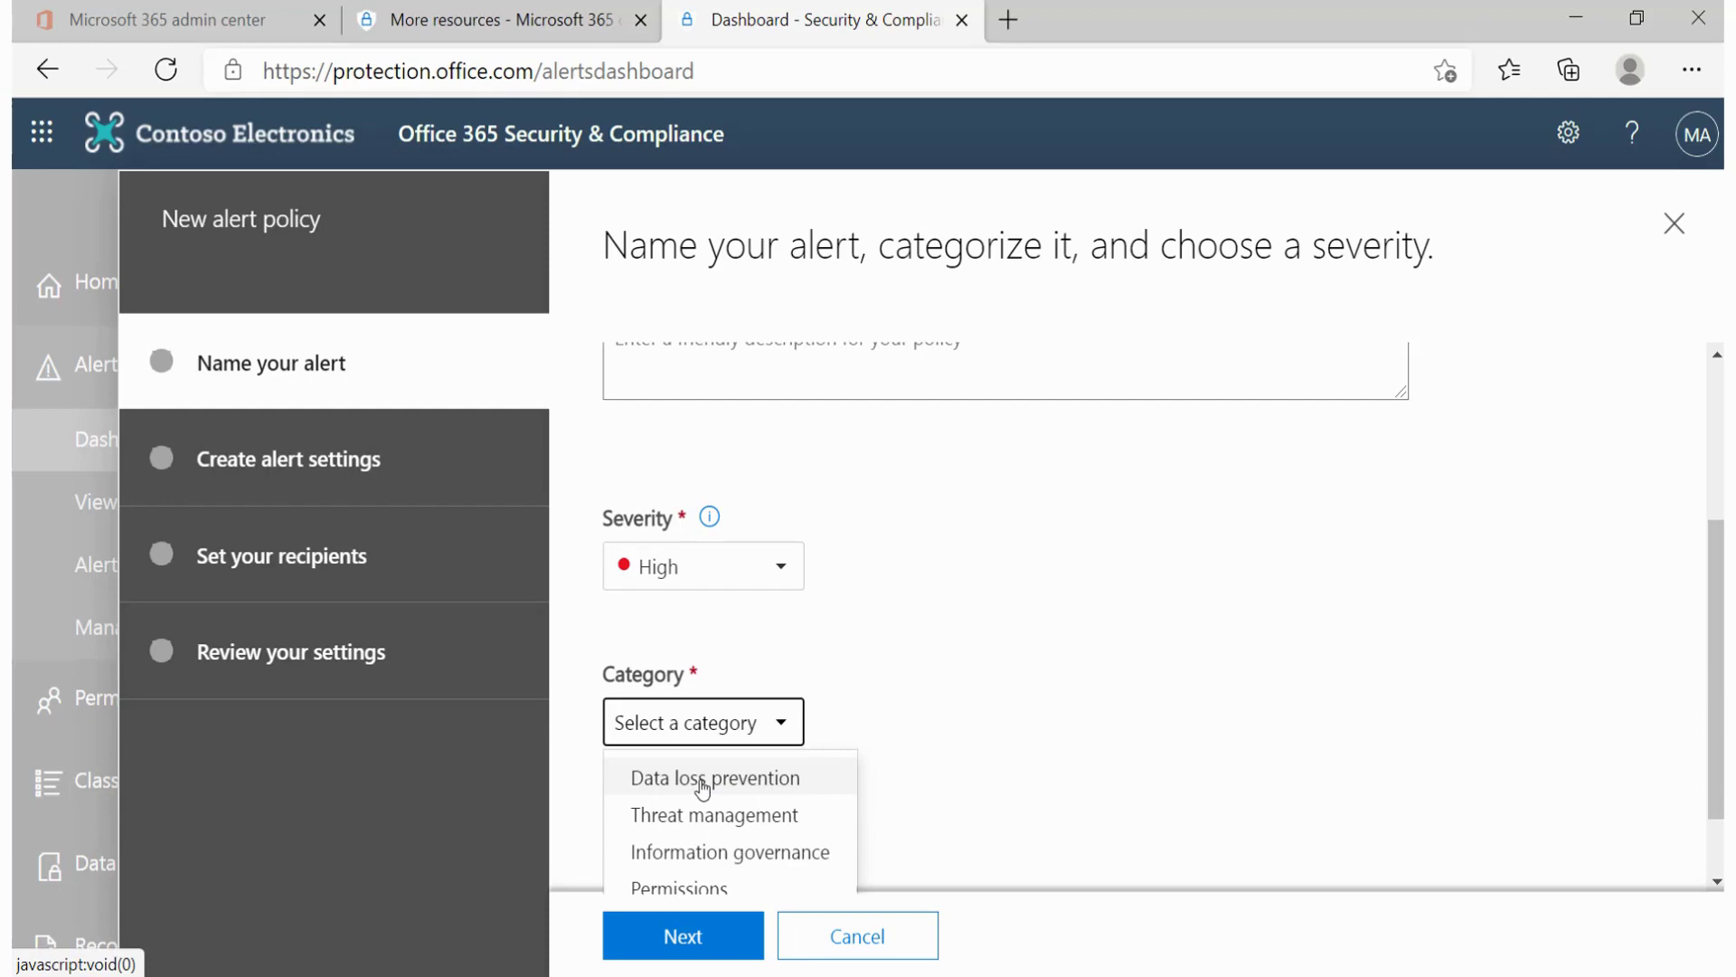
{"action": "left_click", "coordinate": [695, 783]}
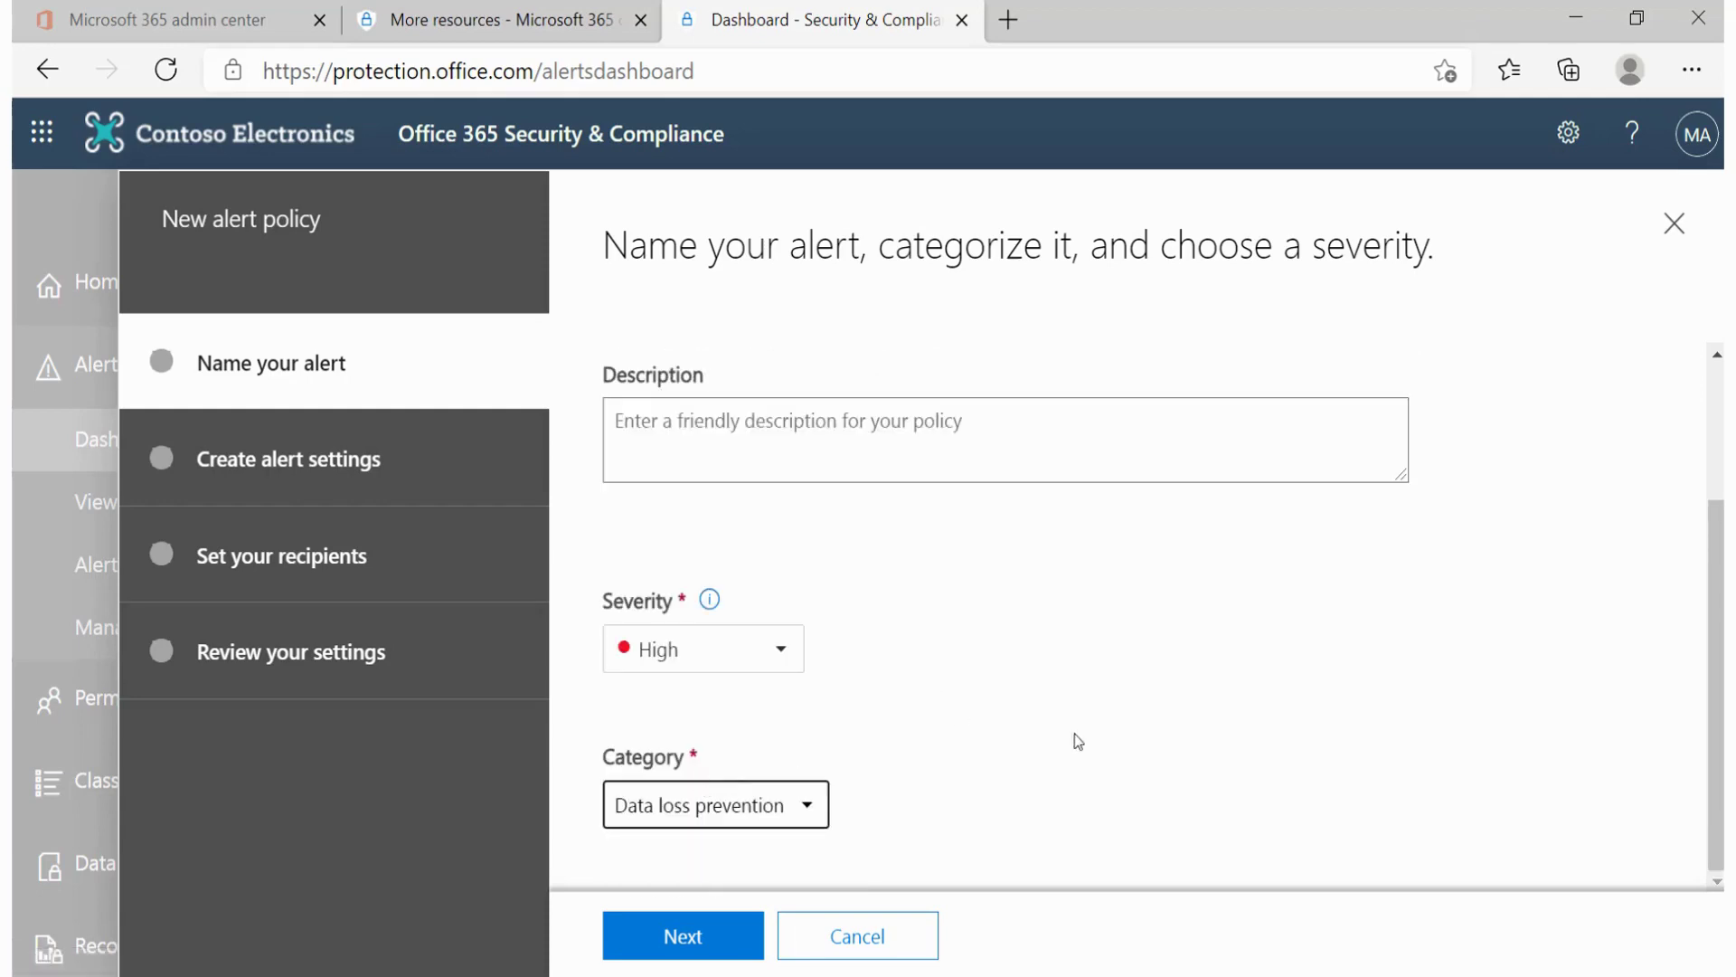
{"action": "left_click", "coordinate": [688, 936]}
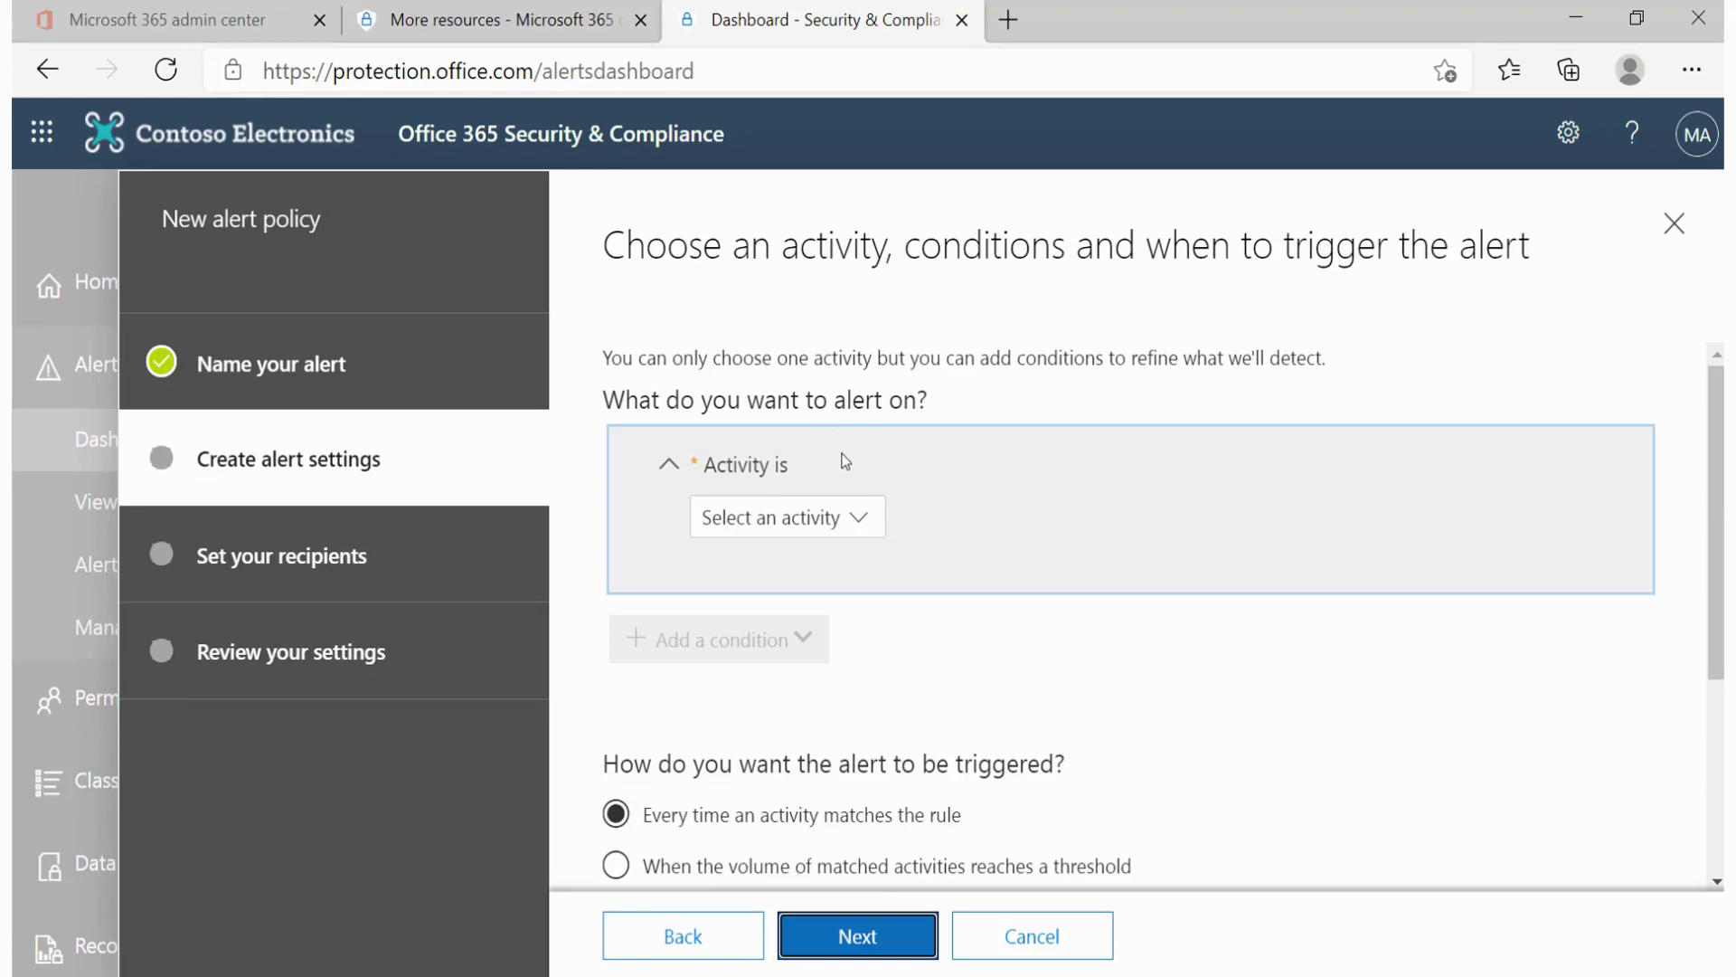
Set the alert's activity to DLP policy match, then browse the other activities in the list
{"action": "left_click", "coordinate": [859, 520]}
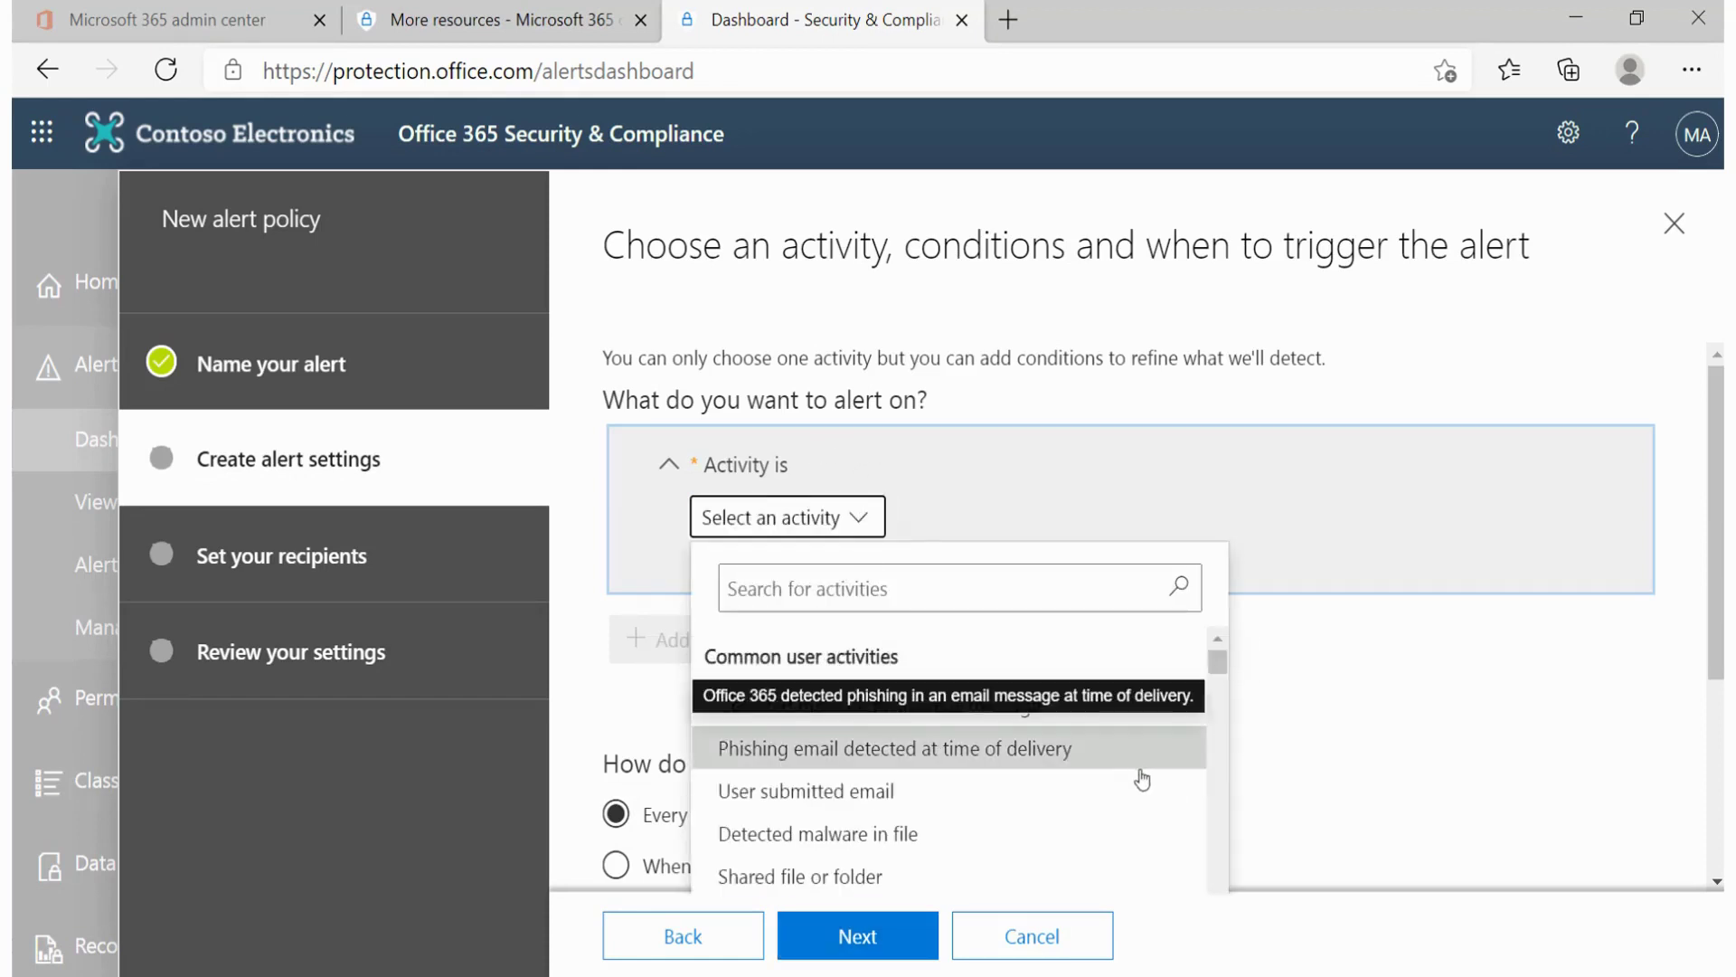
{"action": "scroll", "coordinate": [1141, 780], "scroll_direction": "down", "scroll_amount": 5}
{"action": "scroll", "coordinate": [1050, 802], "scroll_direction": "down", "scroll_amount": 3}
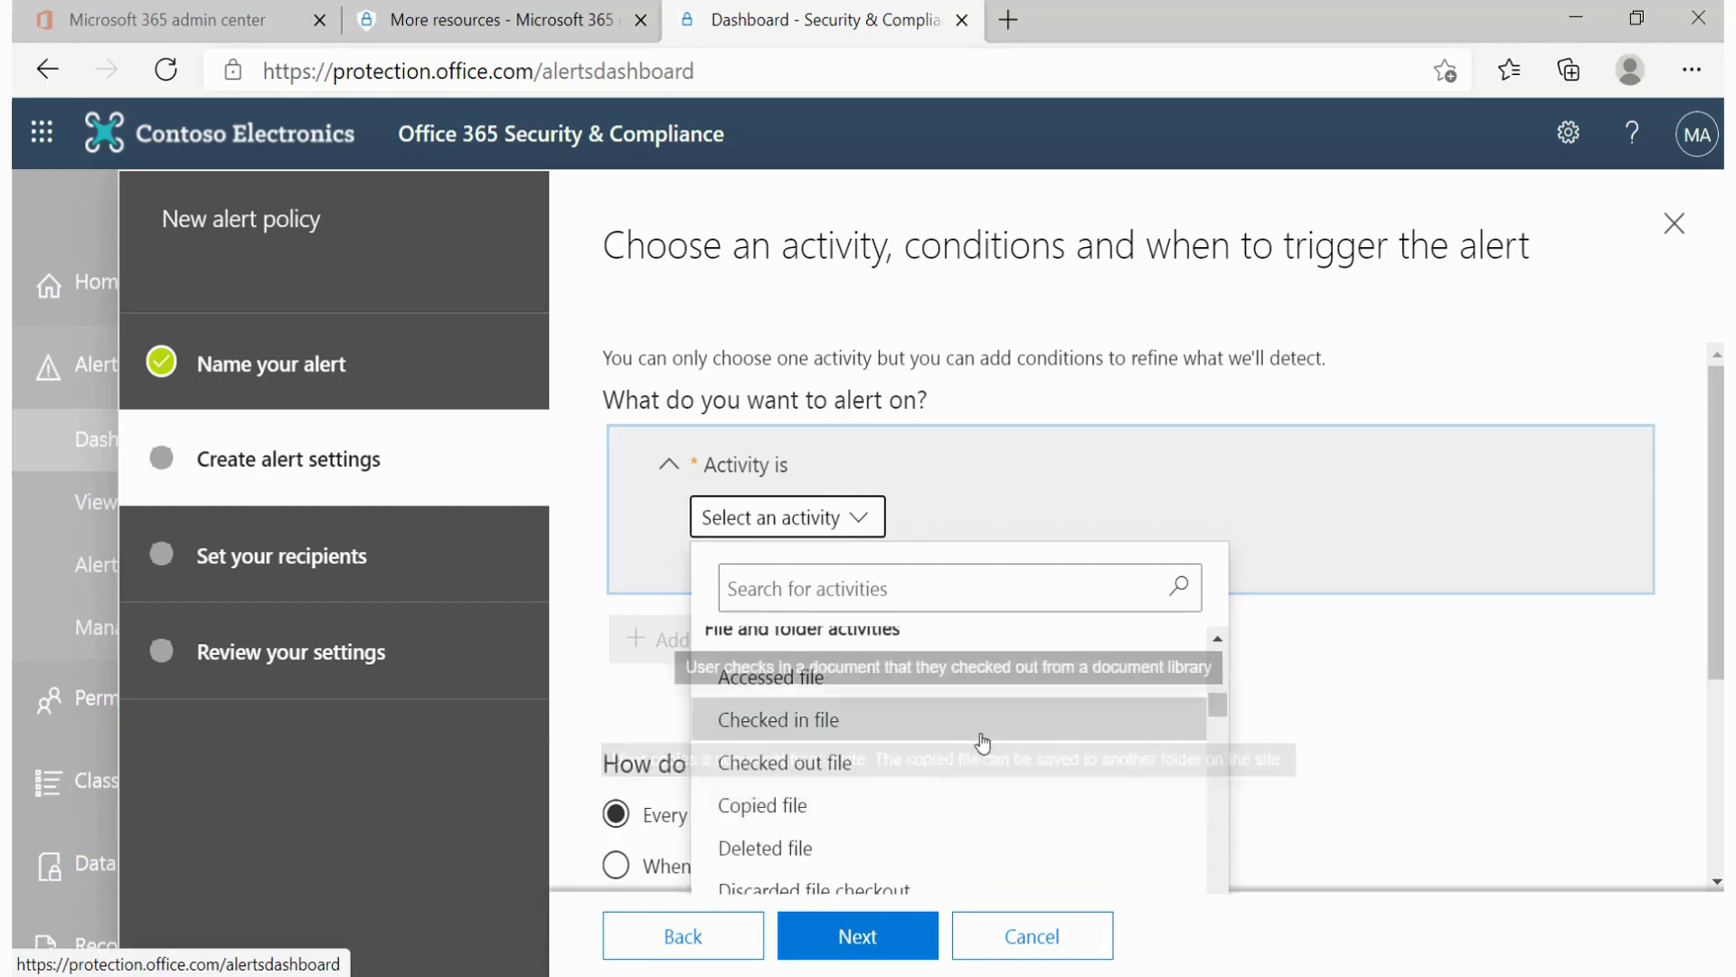
{"action": "scroll", "coordinate": [980, 744], "scroll_direction": "up", "scroll_amount": 2}
{"action": "left_click", "coordinate": [806, 670]}
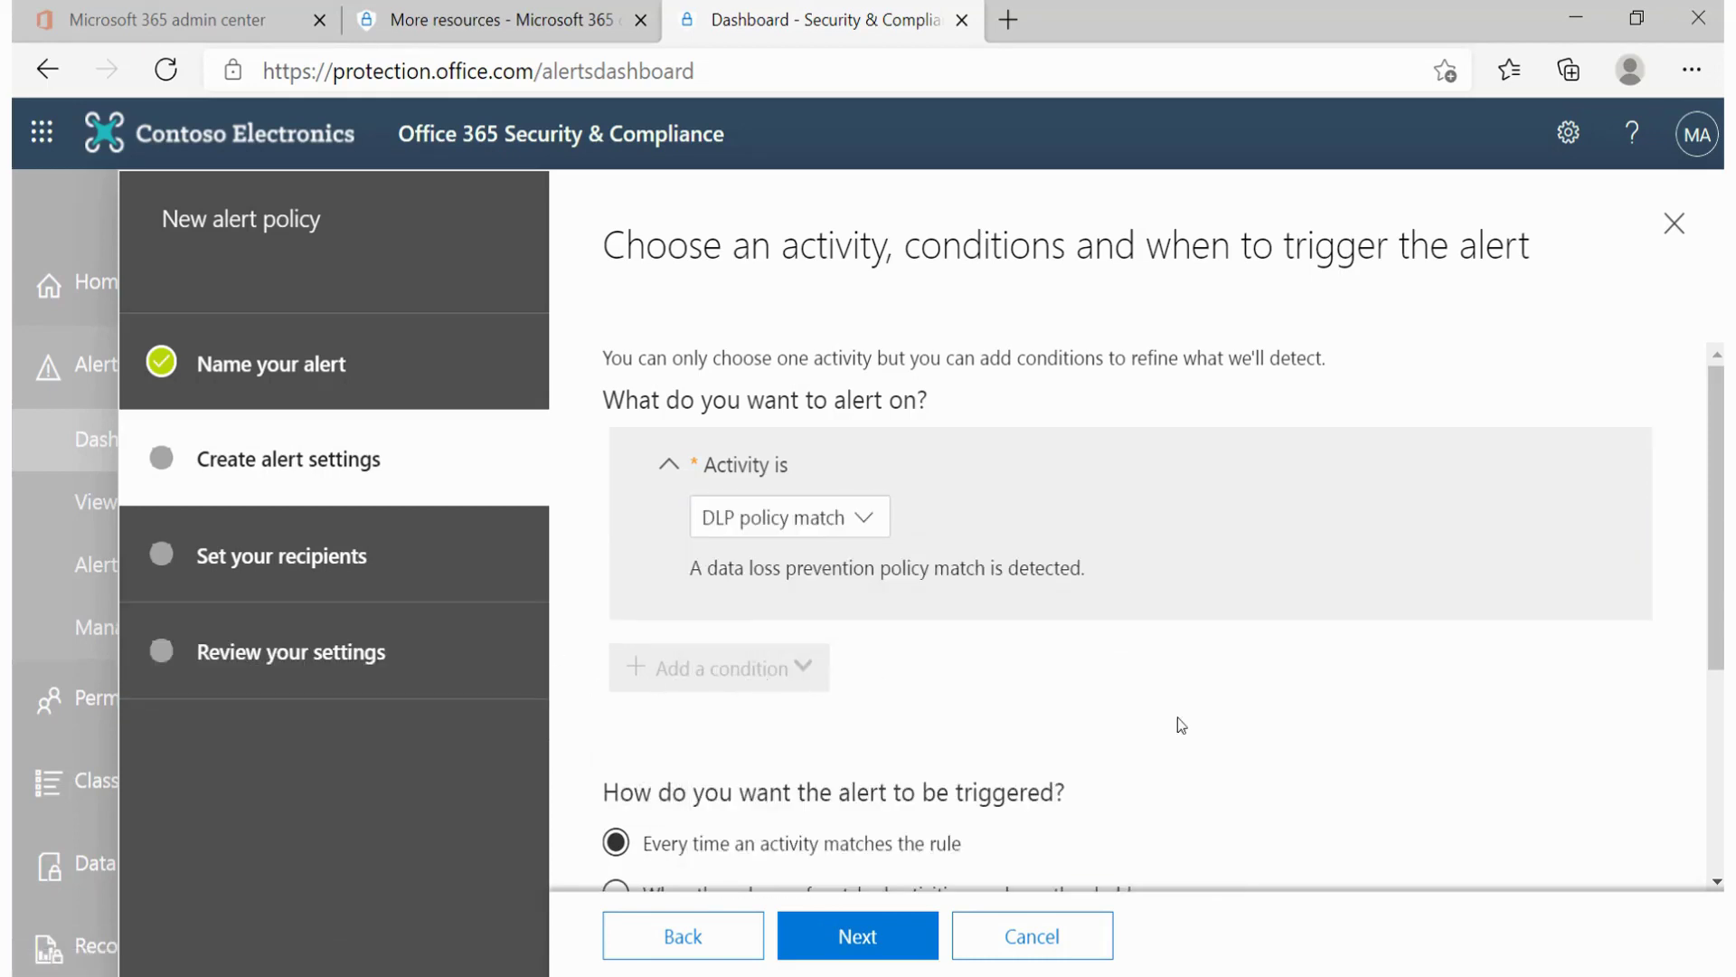
{"action": "left_click", "coordinate": [787, 513]}
{"action": "scroll", "coordinate": [868, 726], "scroll_direction": "down", "scroll_amount": 2}
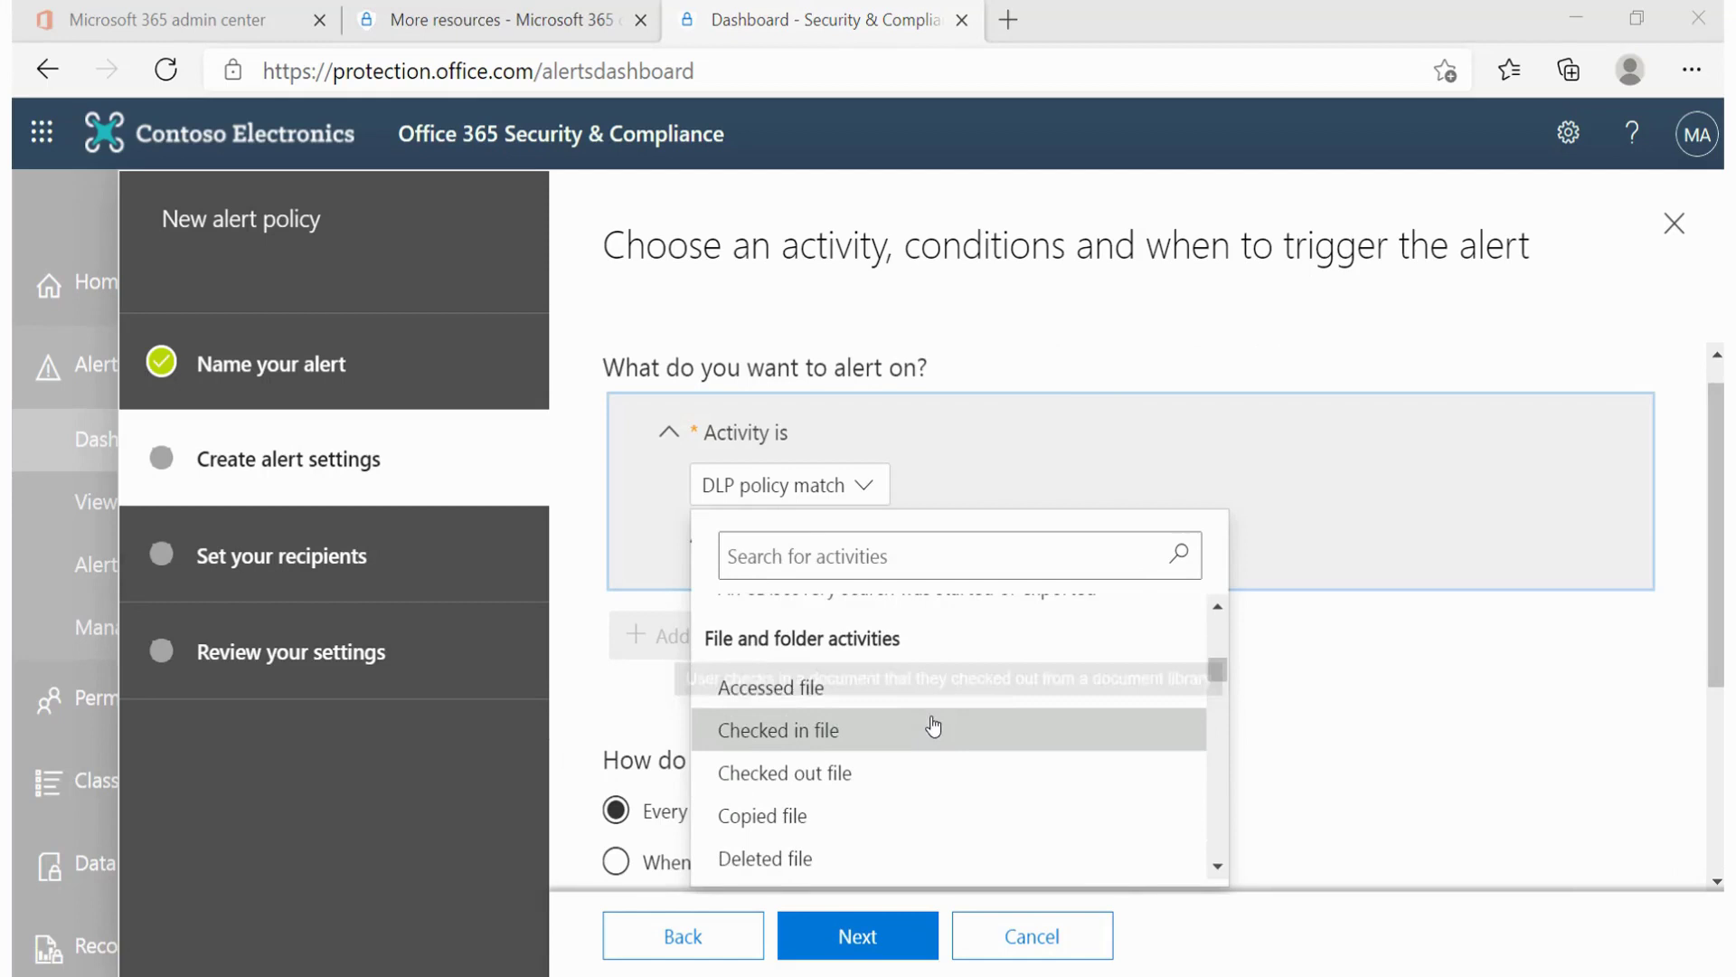
{"action": "scroll", "coordinate": [935, 724], "scroll_direction": "down", "scroll_amount": 1}
{"action": "scroll", "coordinate": [914, 744], "scroll_direction": "down", "scroll_amount": 2}
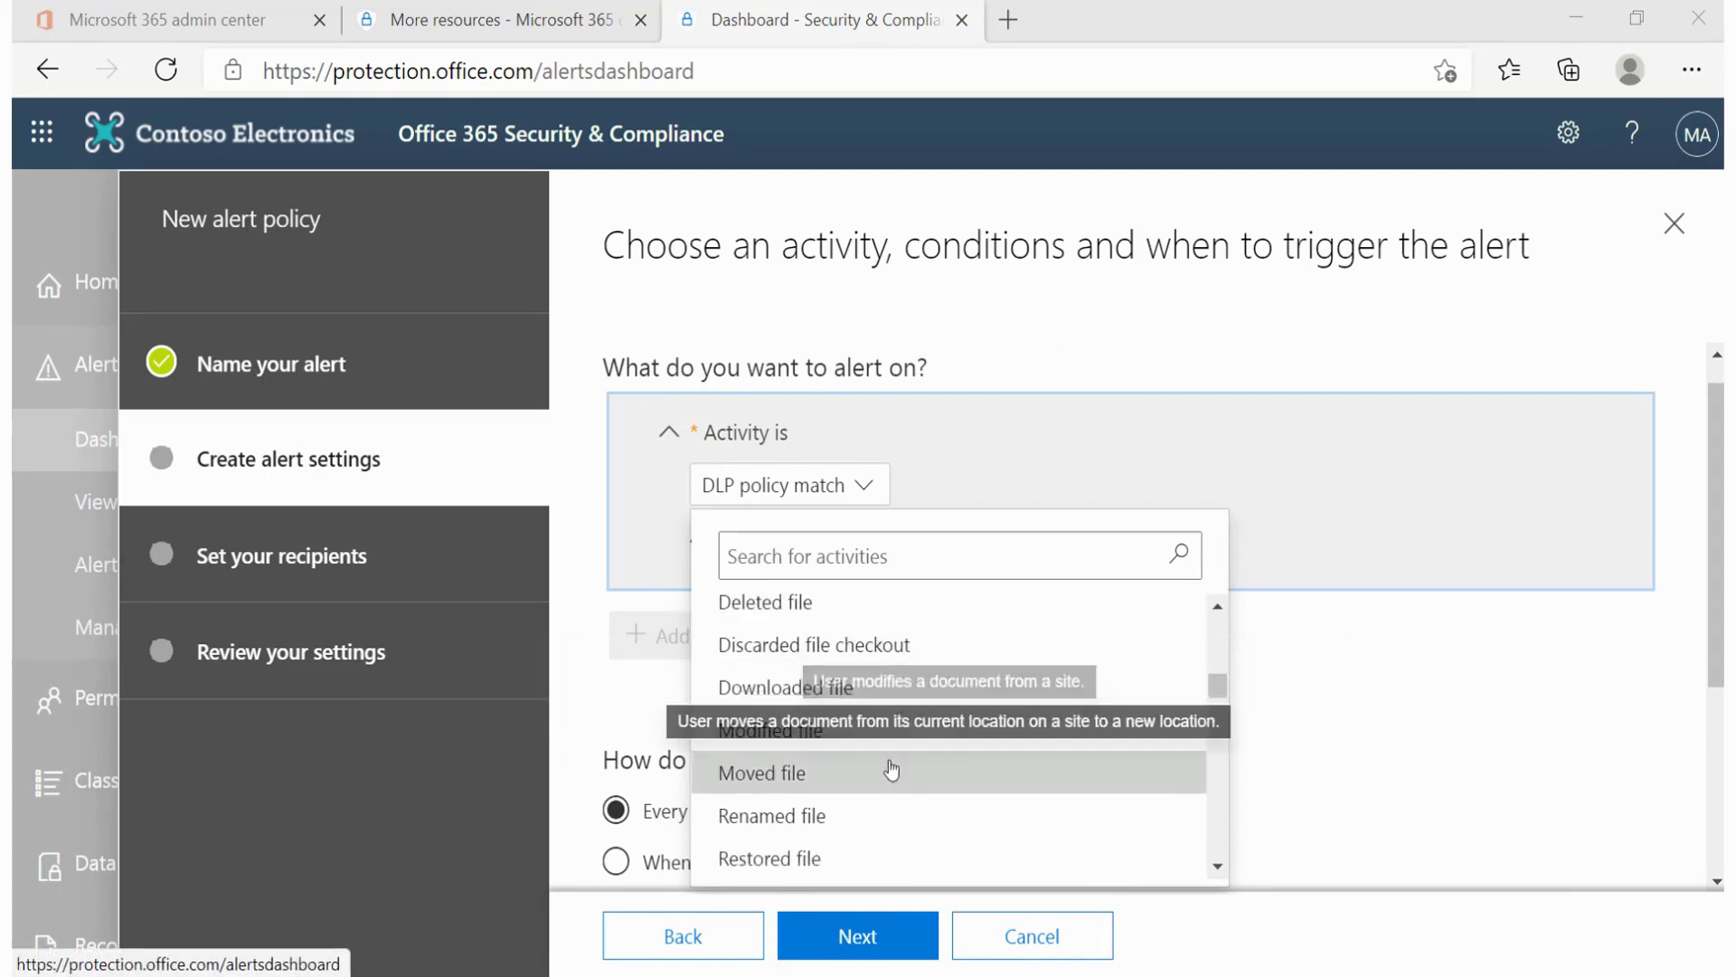
{"action": "scroll", "coordinate": [830, 778], "scroll_direction": "down", "scroll_amount": 1}
{"action": "scroll", "coordinate": [814, 751], "scroll_direction": "down", "scroll_amount": 2}
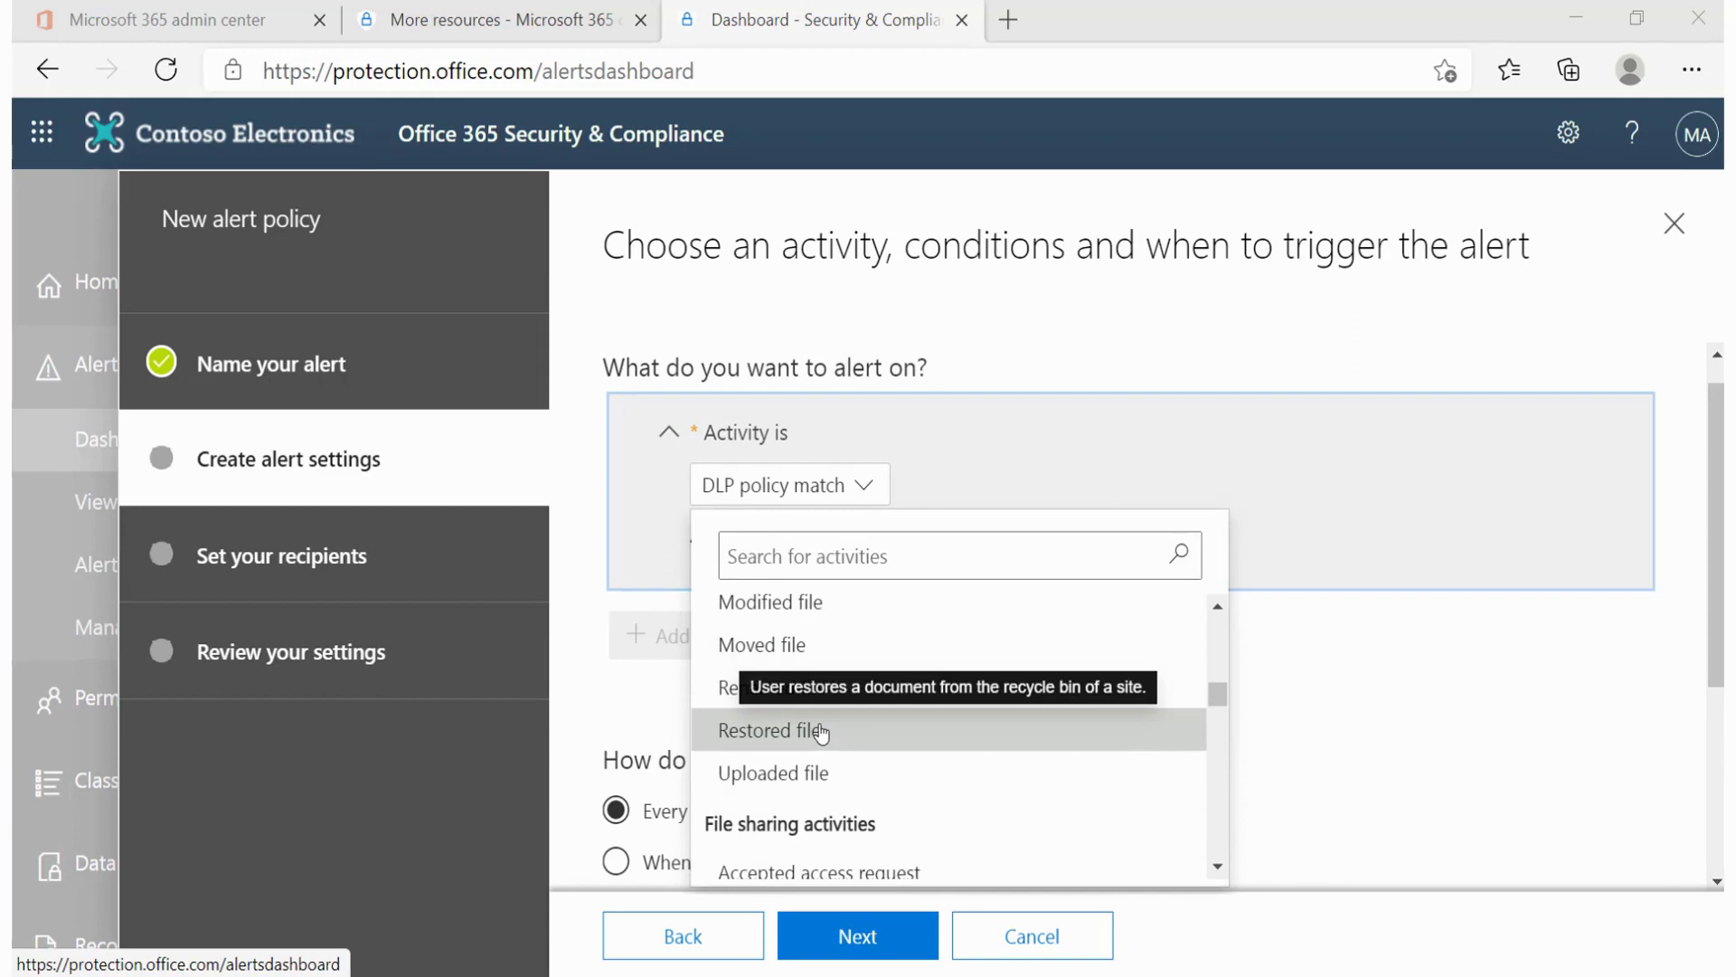
Close the activity list with DLP policy match kept and 'Every time an activity matches the rule' selected
{"action": "left_click", "coordinate": [601, 709]}
{"action": "scroll", "coordinate": [874, 618], "scroll_direction": "down", "scroll_amount": 2}
{"action": "scroll", "coordinate": [876, 617], "scroll_direction": "down", "scroll_amount": 1}
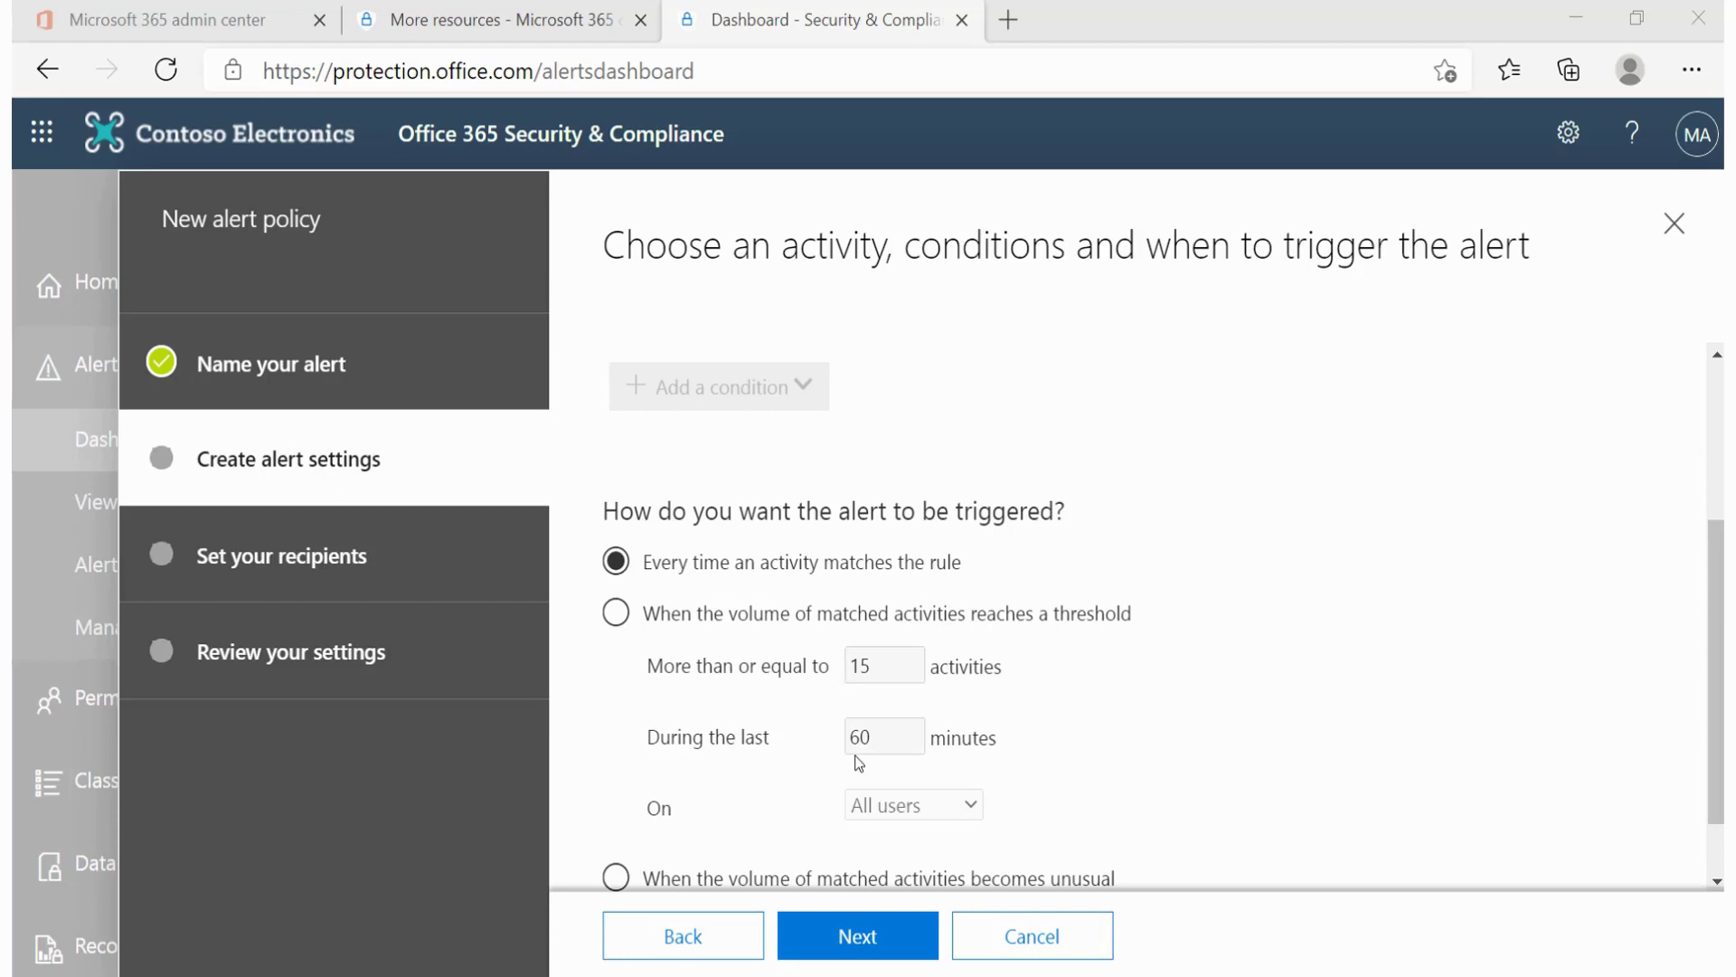
{"action": "scroll", "coordinate": [808, 756], "scroll_direction": "down", "scroll_amount": 1}
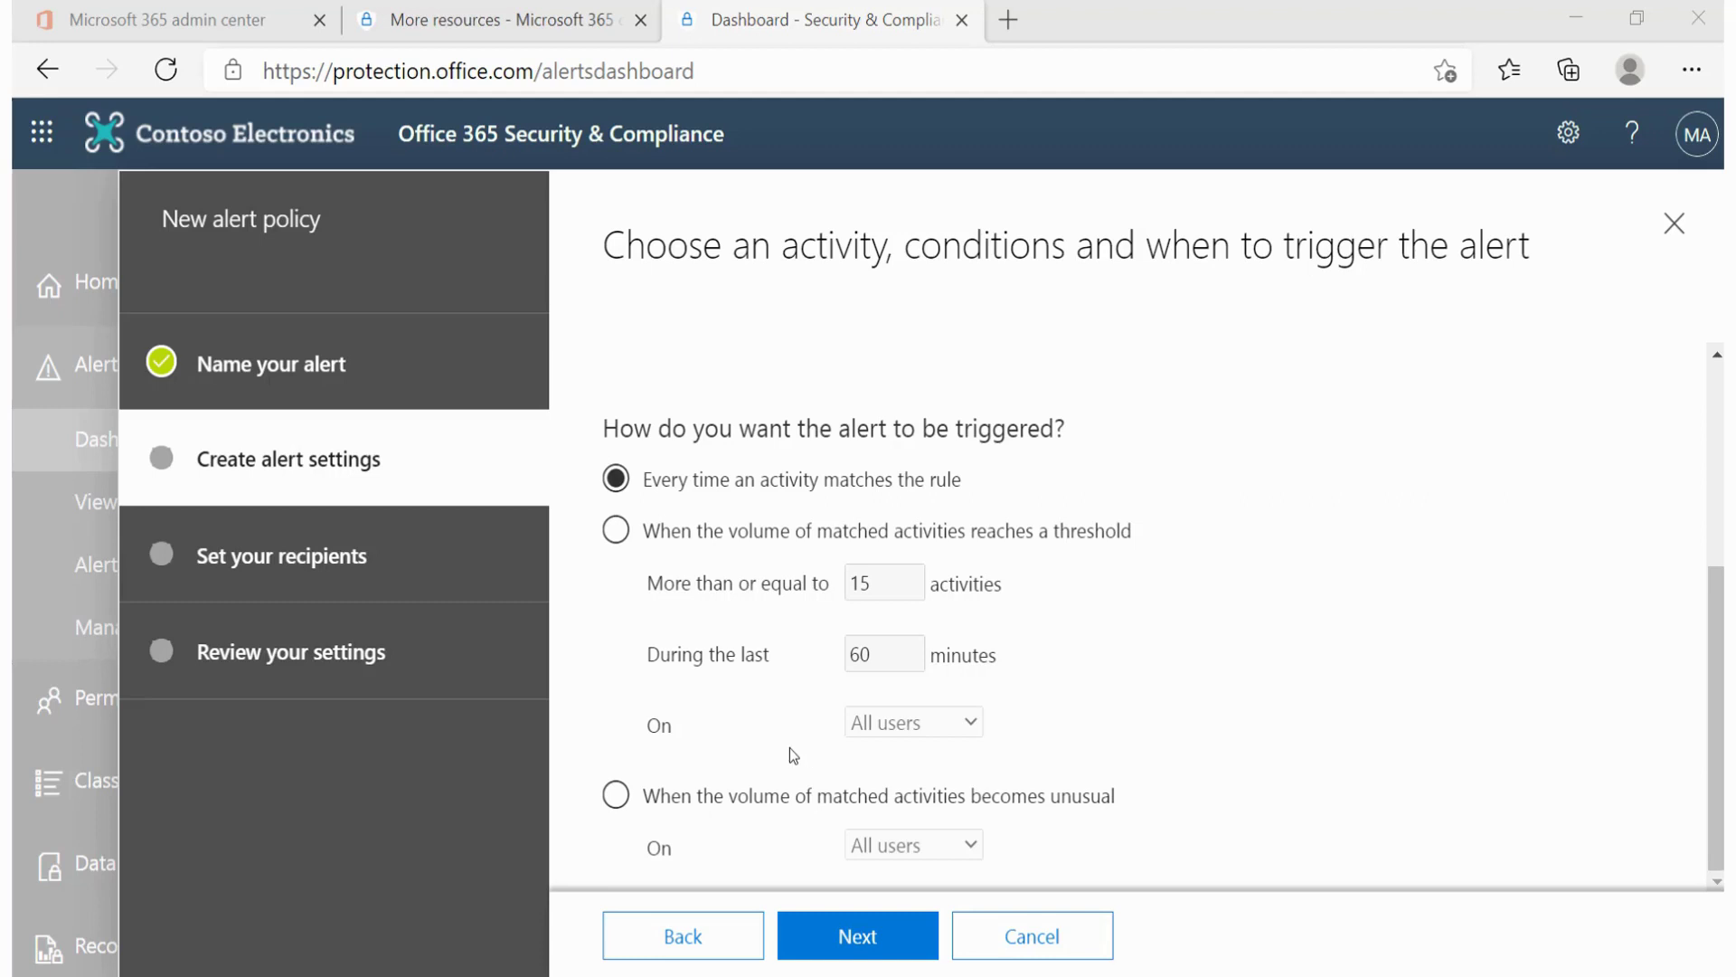
On the notification recipients page, keep email notifications on with the daily limit at No limit
{"action": "left_click", "coordinate": [850, 936]}
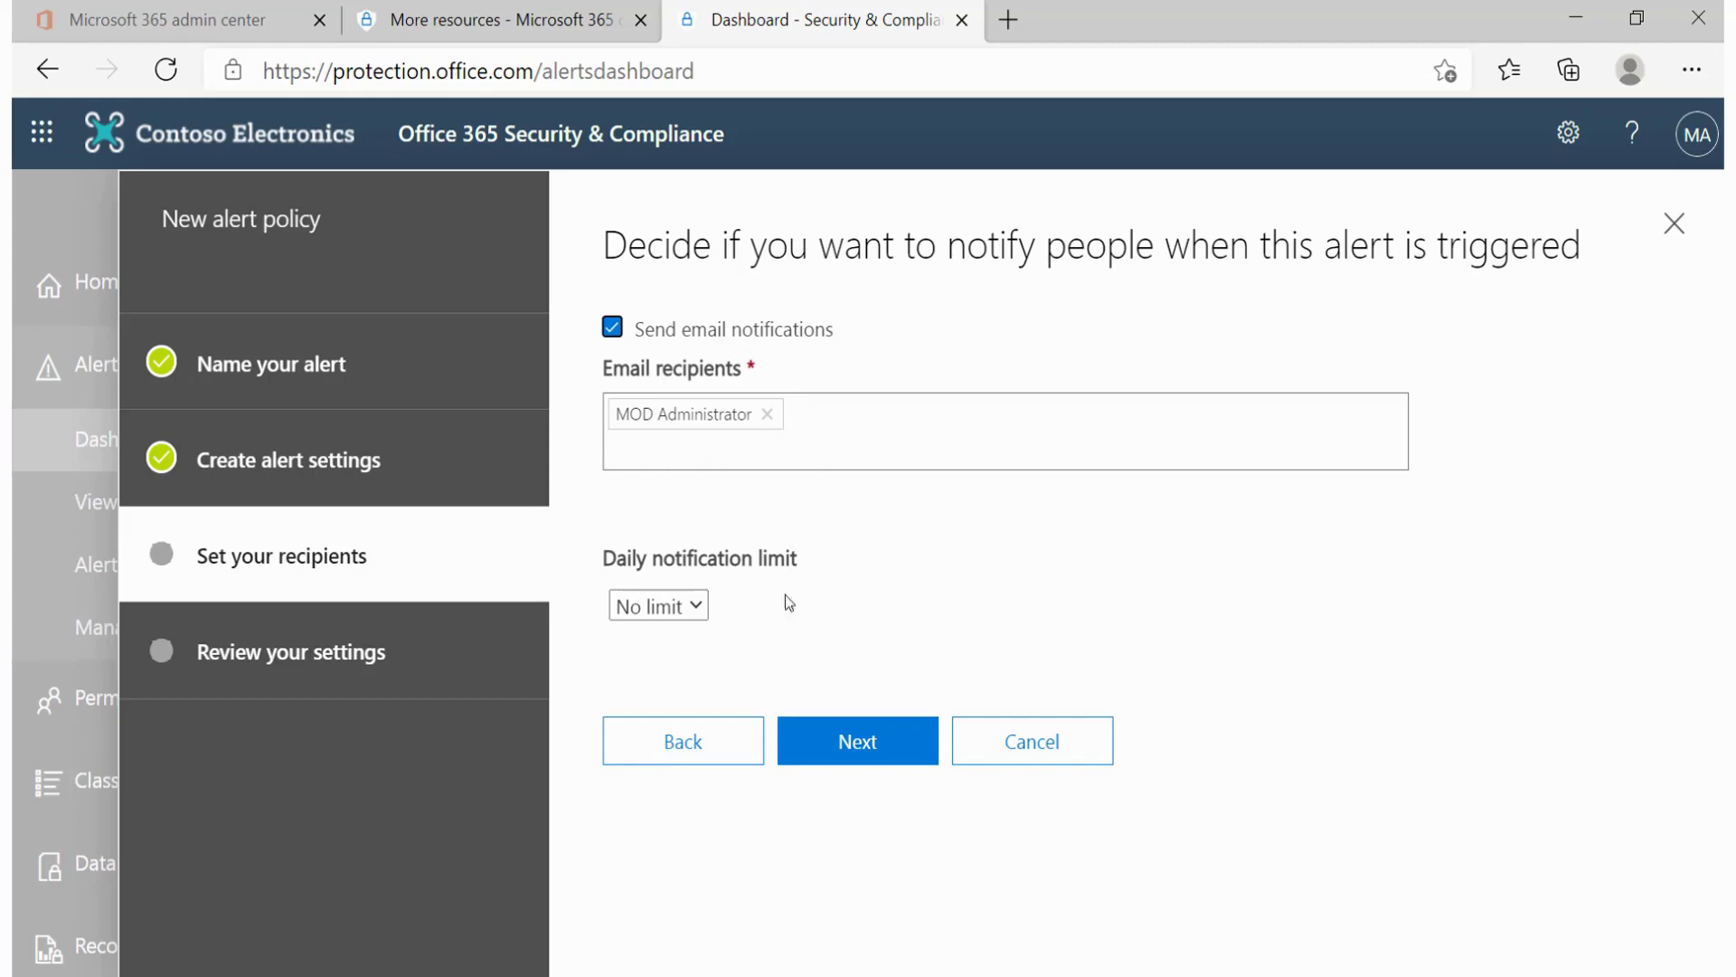
{"action": "key", "text": "Tab"}
{"action": "key", "text": "Tab"}
{"action": "left_click", "coordinate": [696, 608]}
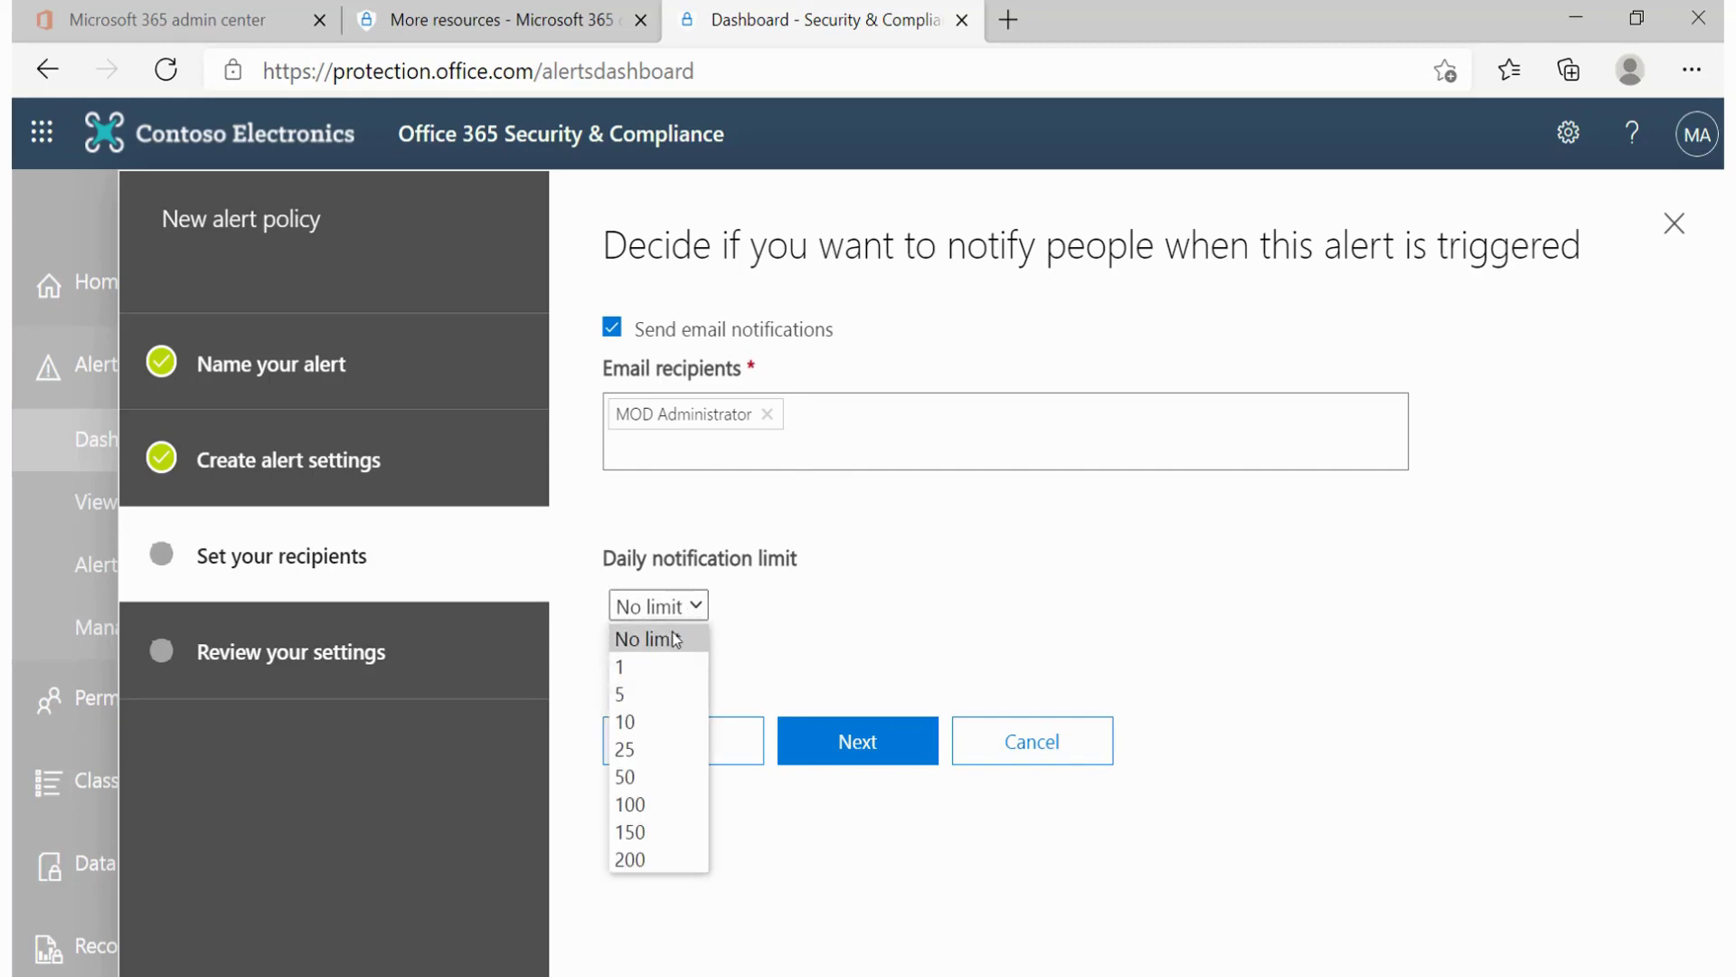
{"action": "left_click", "coordinate": [673, 639]}
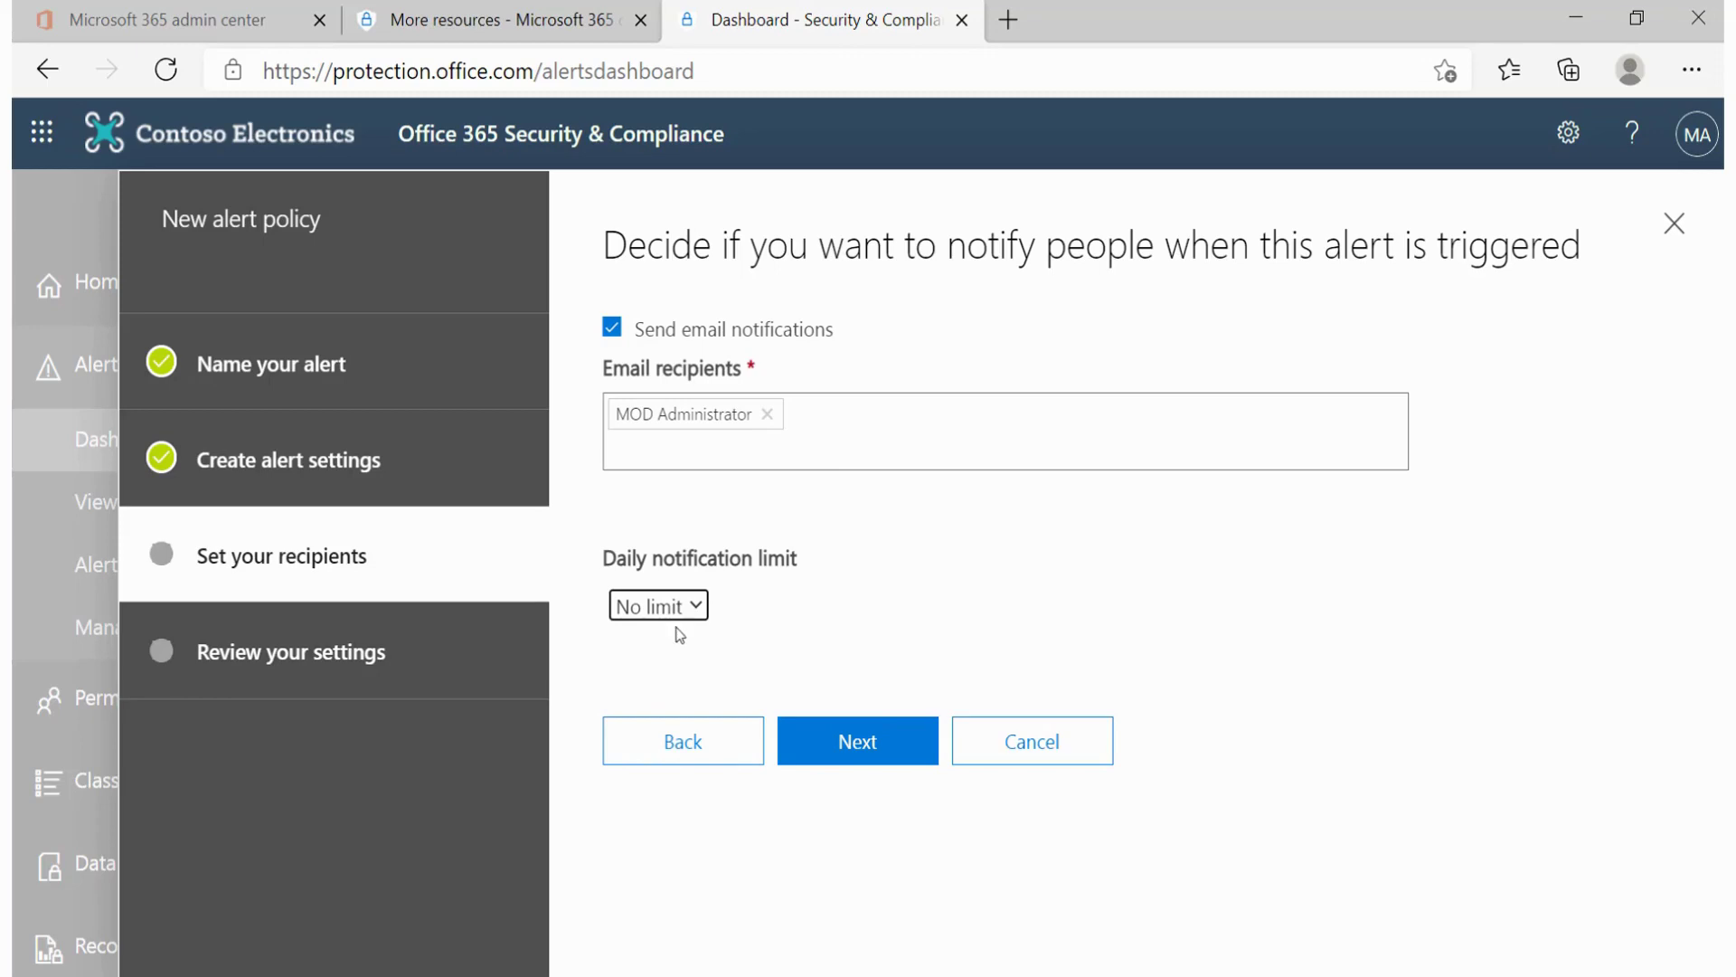
Review the DLP Policy settings and finish with 'Yes, turn it on right away' selected
{"action": "left_click", "coordinate": [846, 752]}
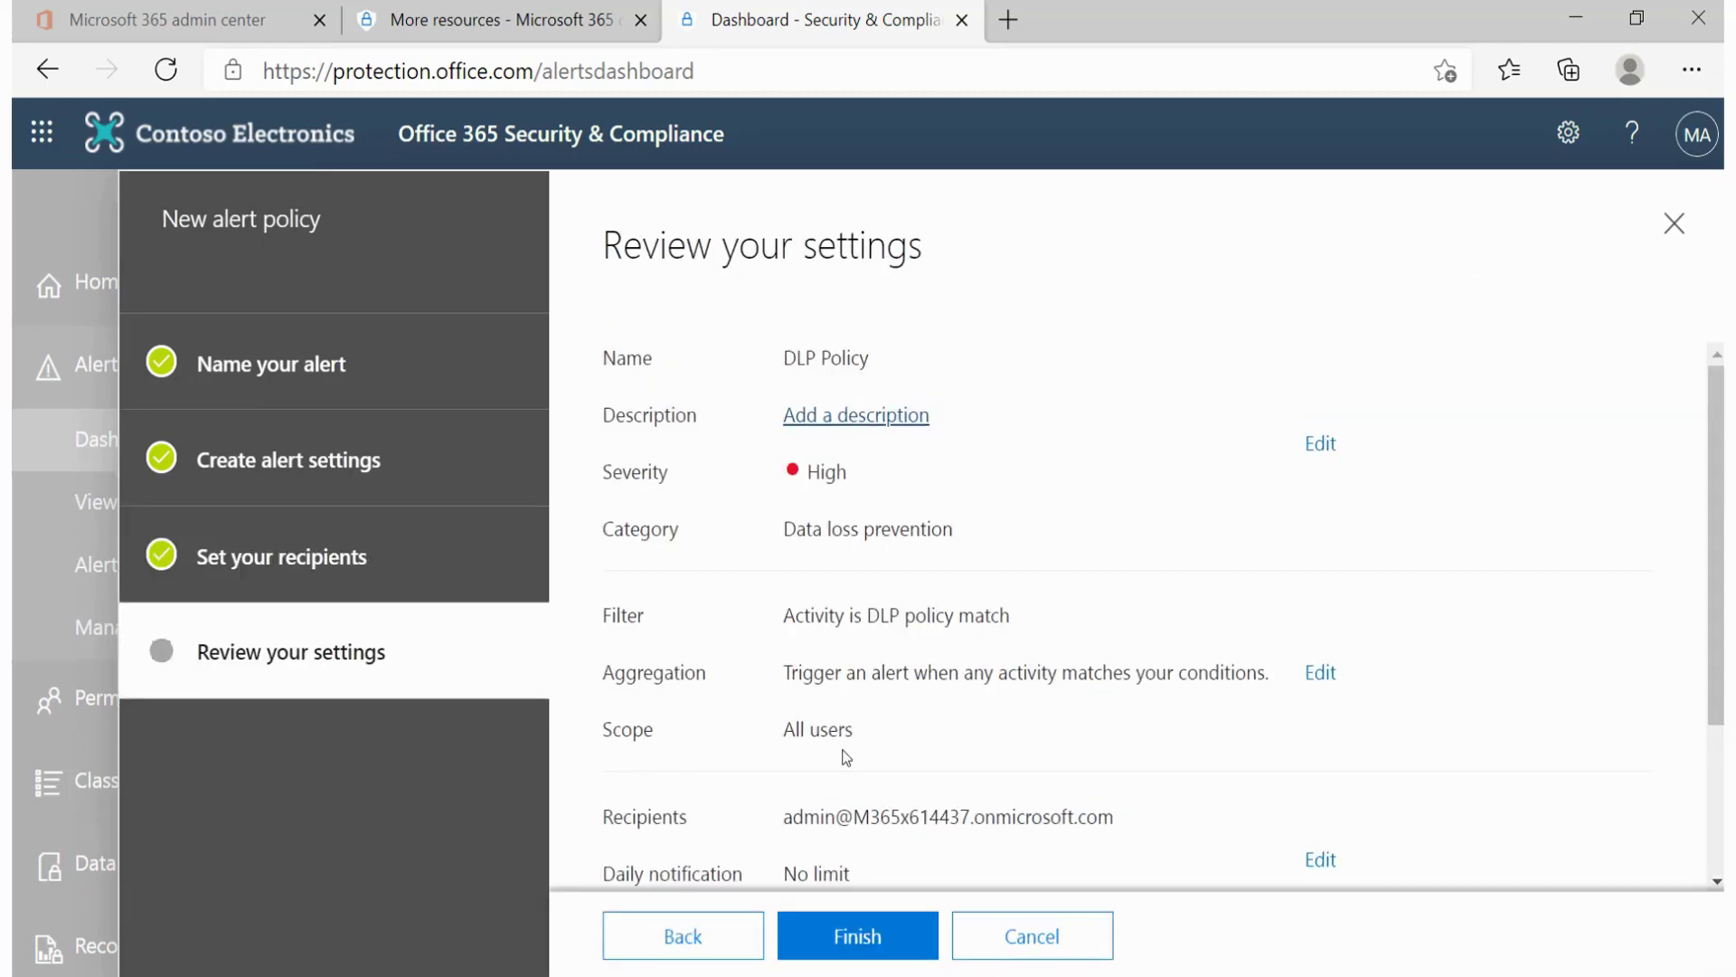
{"action": "scroll", "coordinate": [882, 512], "scroll_direction": "down", "scroll_amount": 3}
{"action": "scroll", "coordinate": [879, 516], "scroll_direction": "up", "scroll_amount": 3}
{"action": "scroll", "coordinate": [861, 530], "scroll_direction": "down", "scroll_amount": 3}
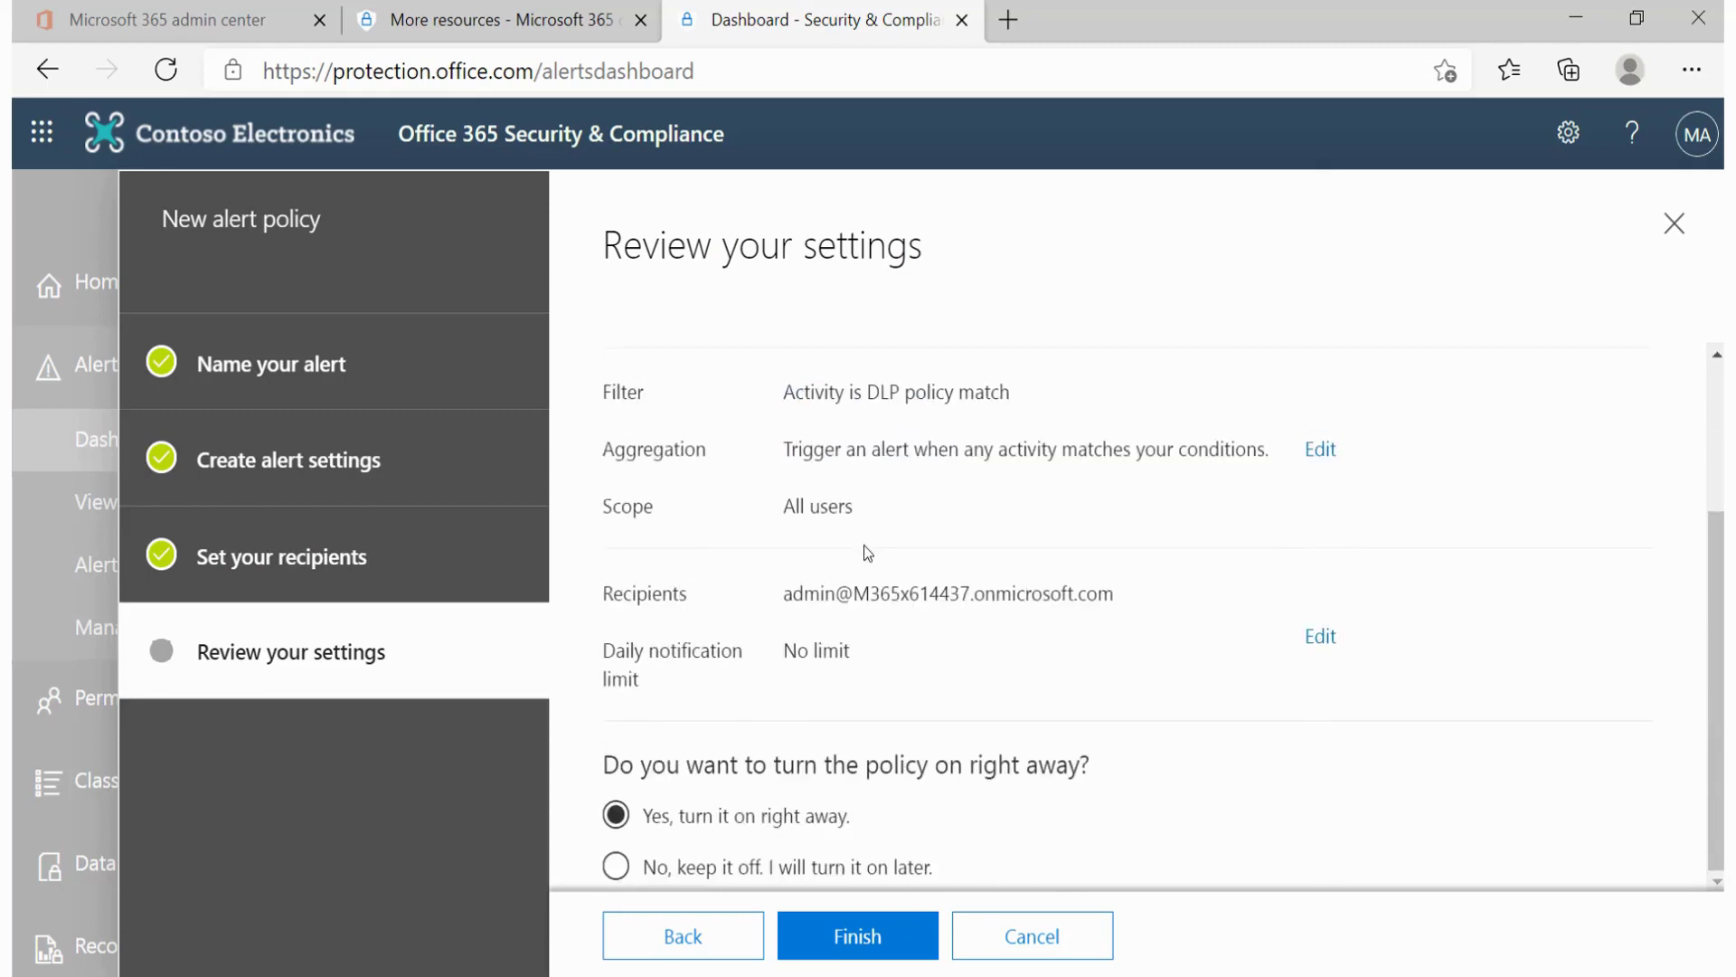
{"action": "left_click", "coordinate": [859, 939]}
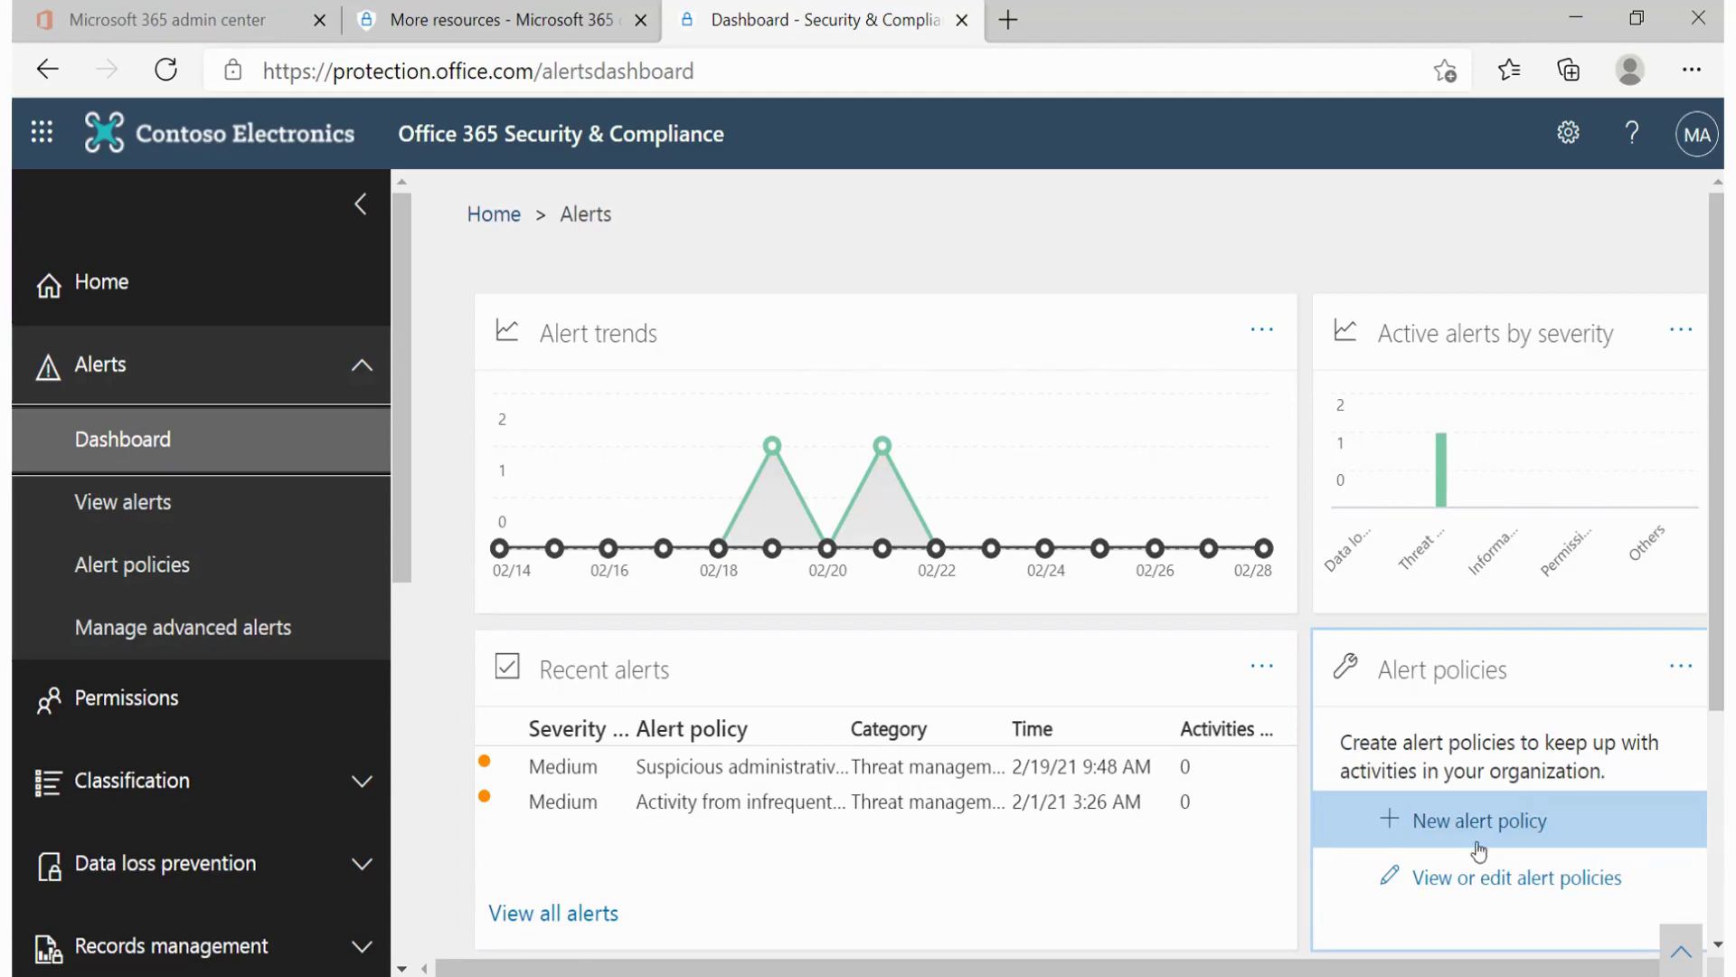
{"action": "left_click", "coordinate": [1438, 878]}
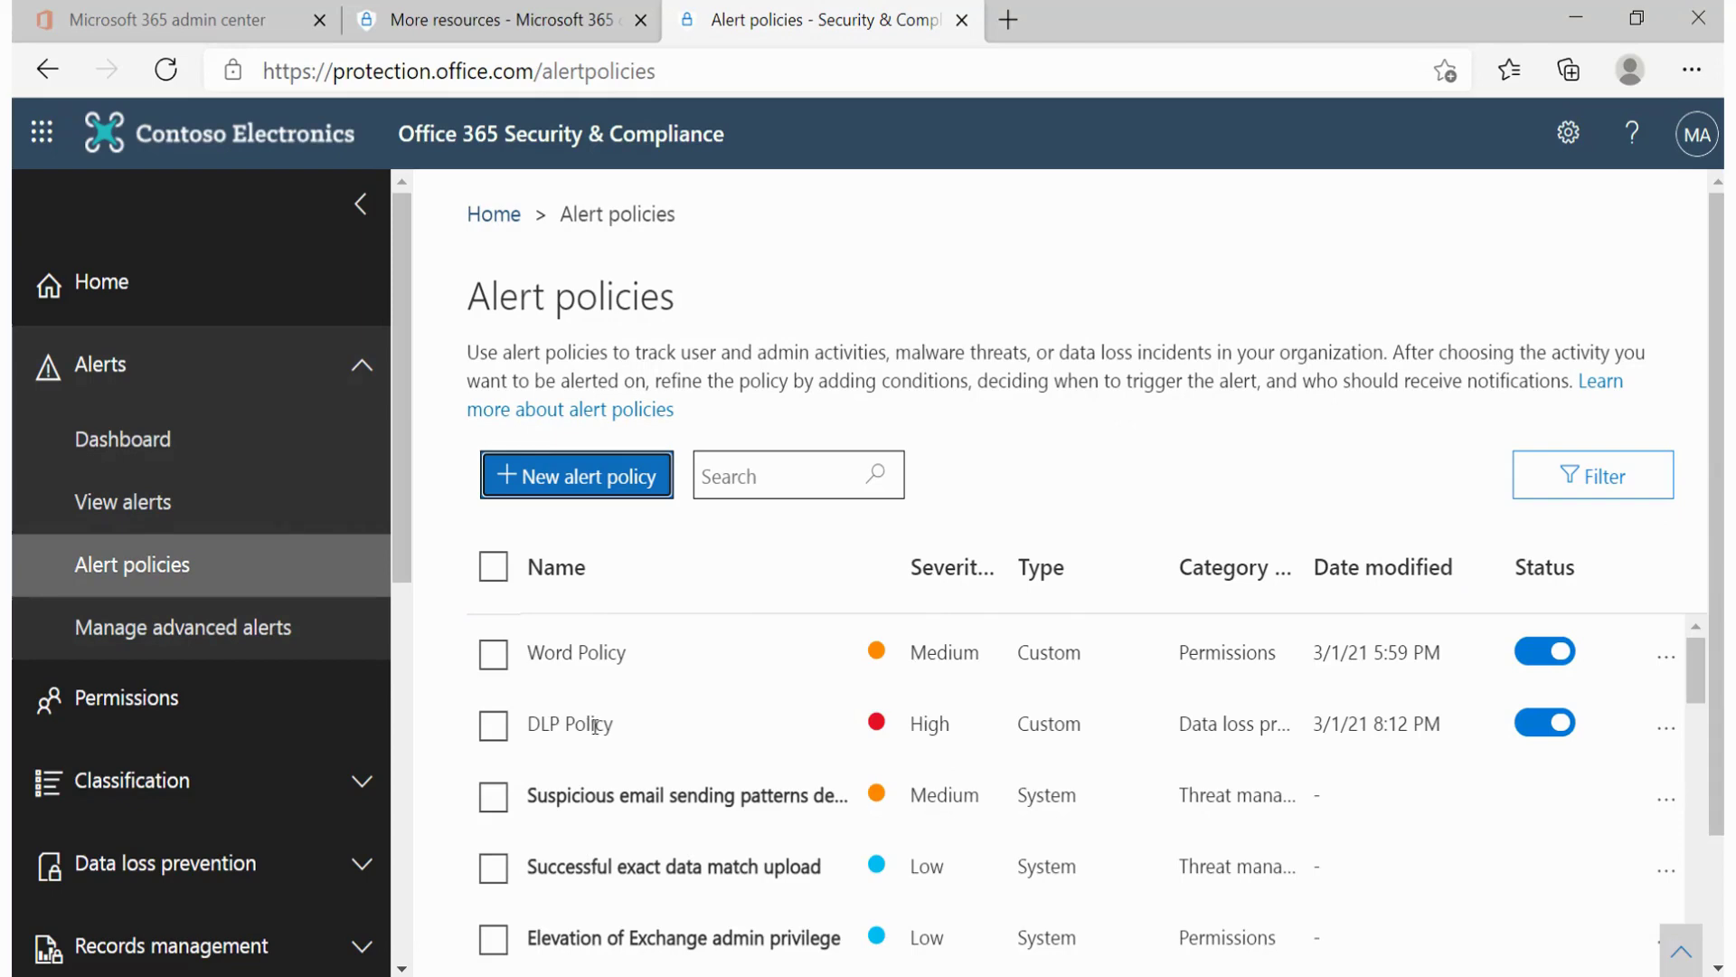
{"action": "left_click", "coordinate": [1667, 728]}
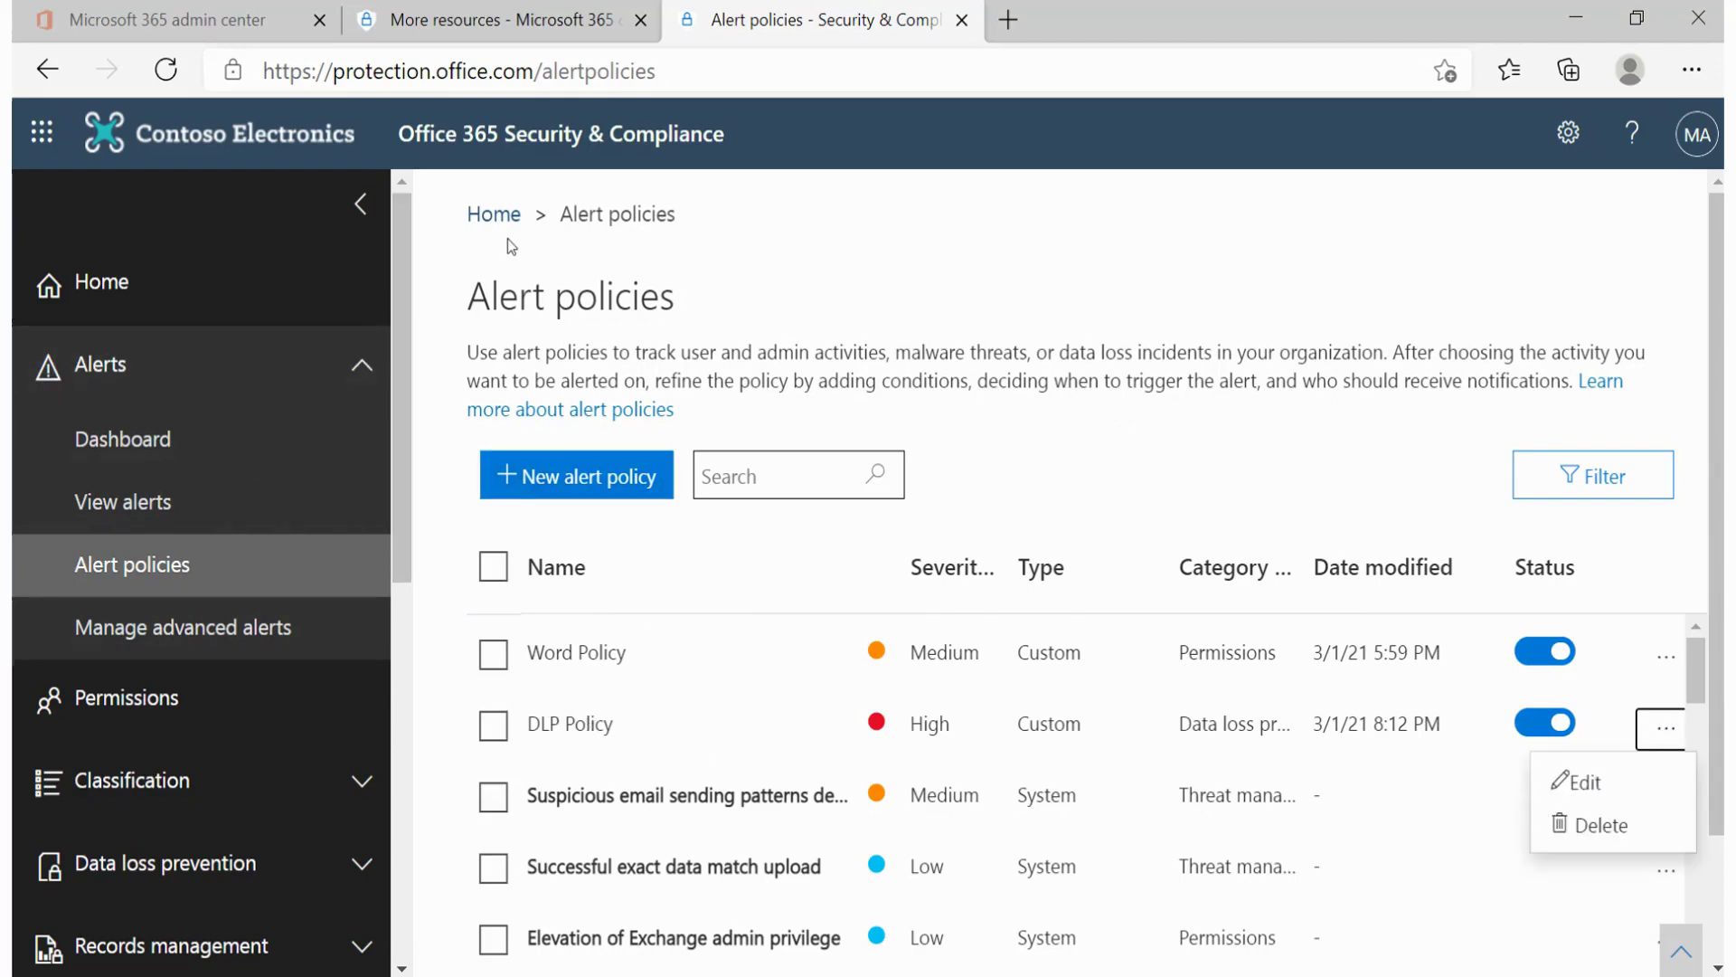
{"action": "left_click", "coordinate": [494, 215]}
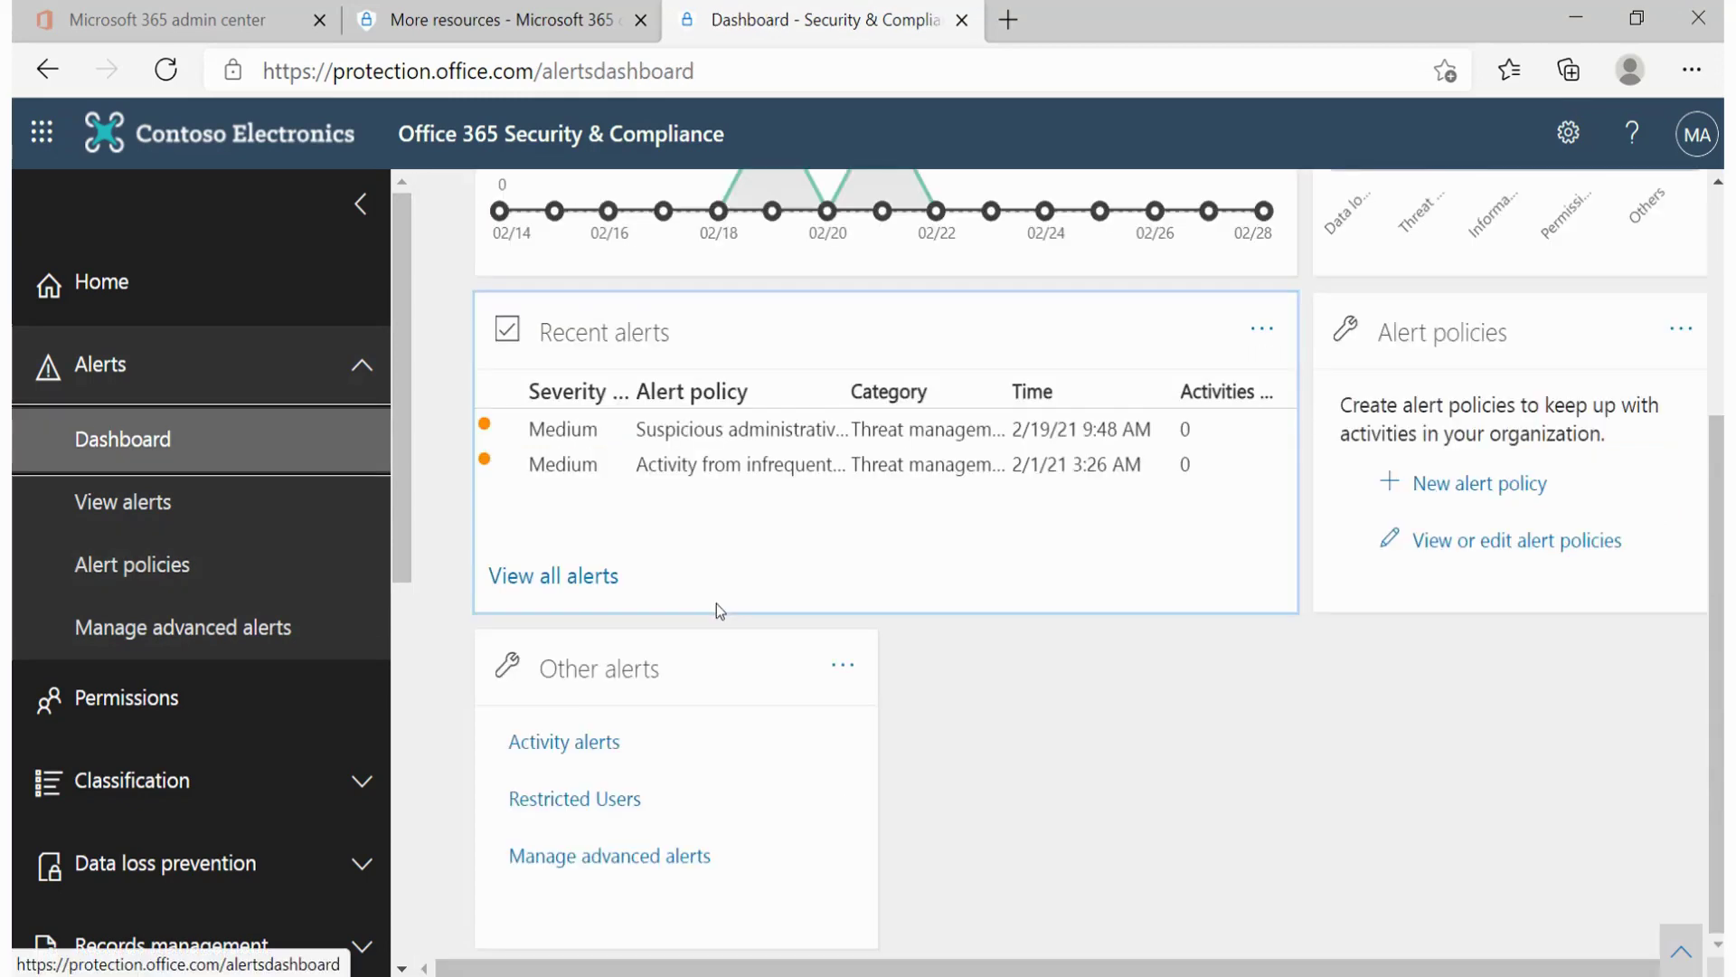
Go to Manage advanced alerts from the Other alerts tile and review its Cloud App Security features
{"action": "left_click", "coordinate": [615, 857]}
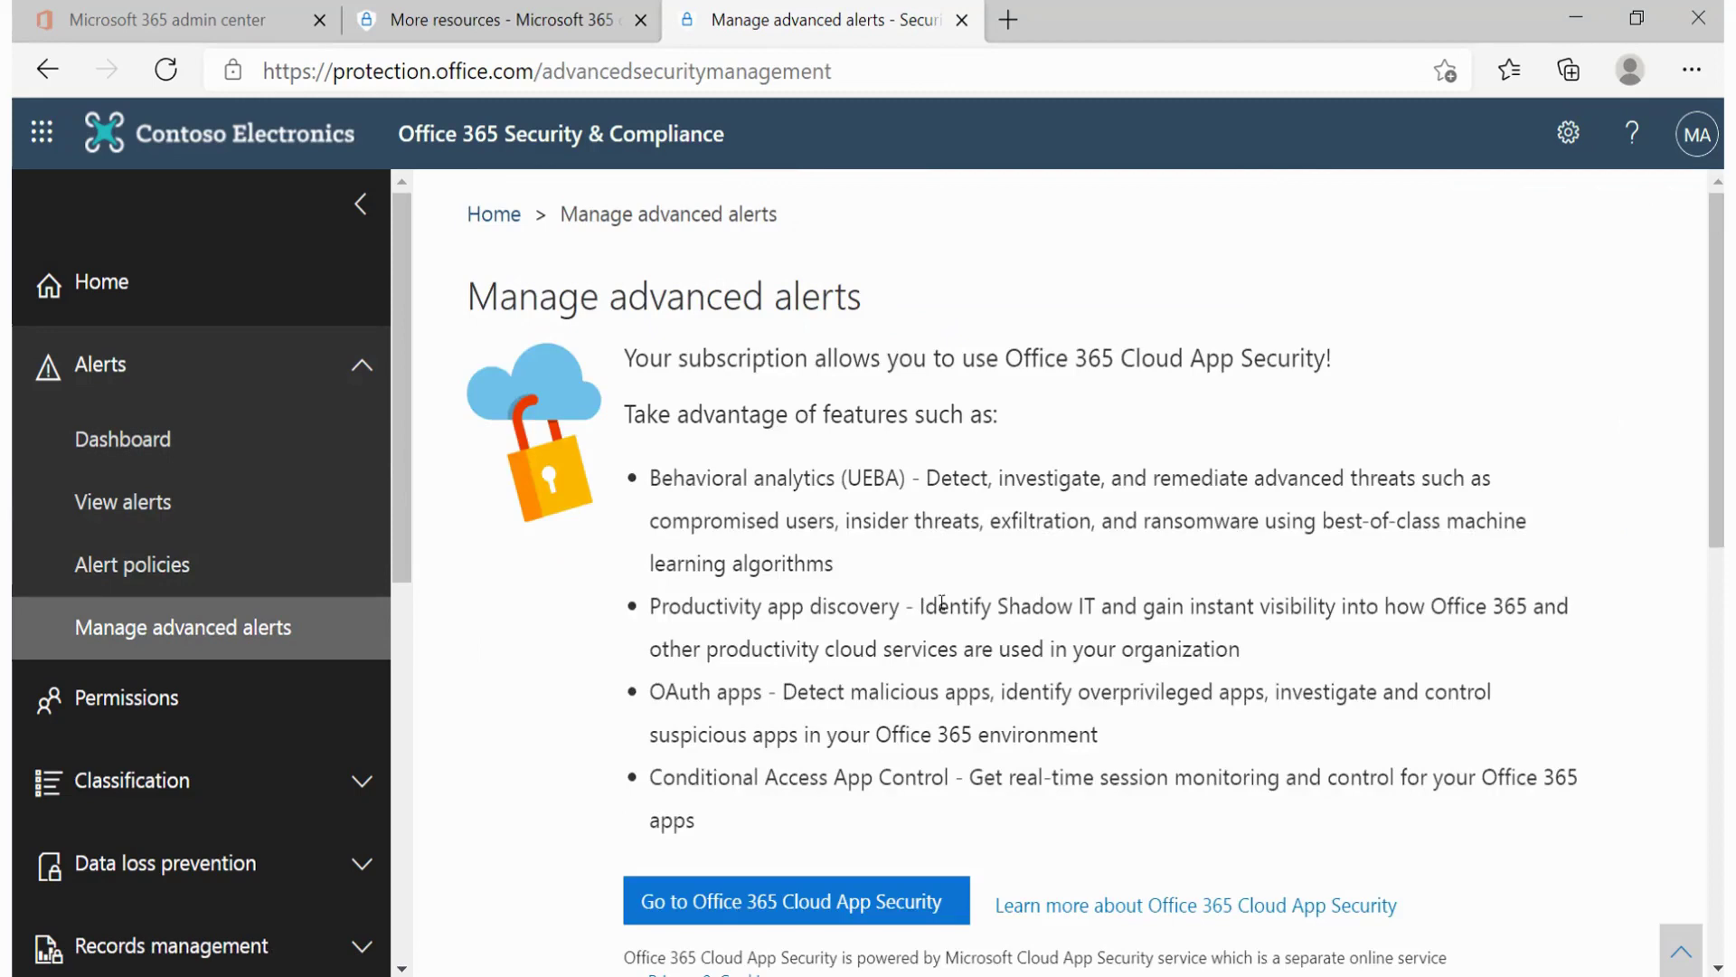
{"action": "scroll", "coordinate": [901, 631], "scroll_direction": "down", "scroll_amount": 3}
{"action": "scroll", "coordinate": [900, 631], "scroll_direction": "down", "scroll_amount": 4}
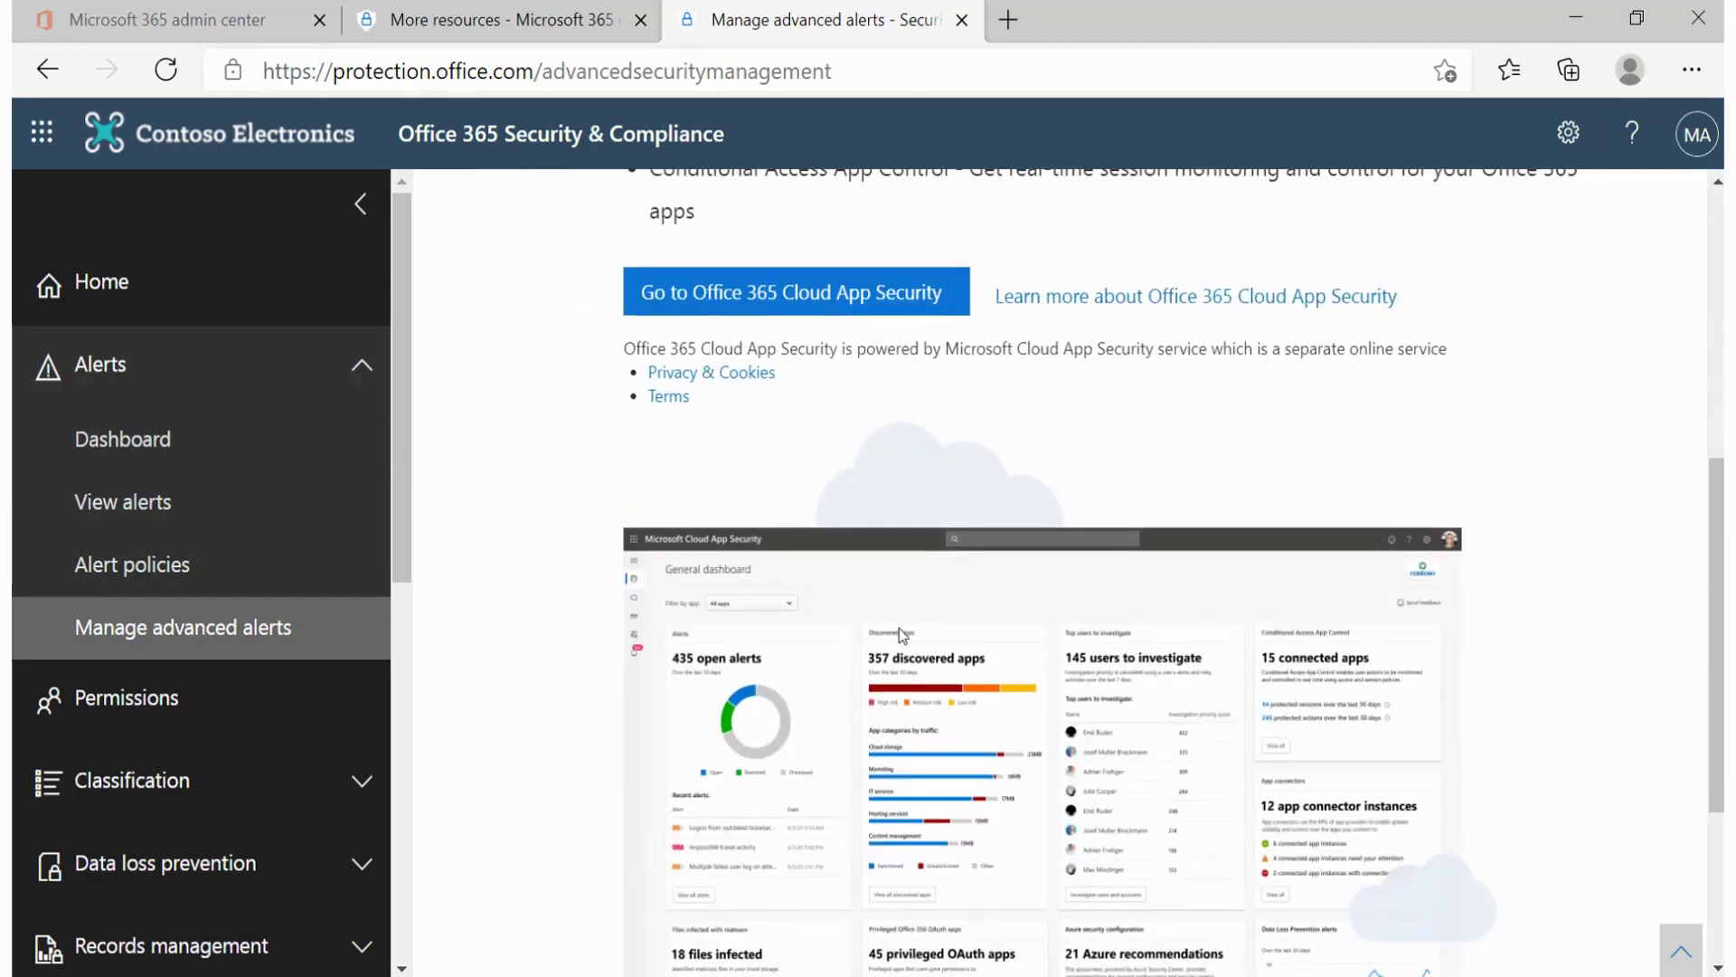
{"action": "scroll", "coordinate": [874, 624], "scroll_direction": "up", "scroll_amount": 2}
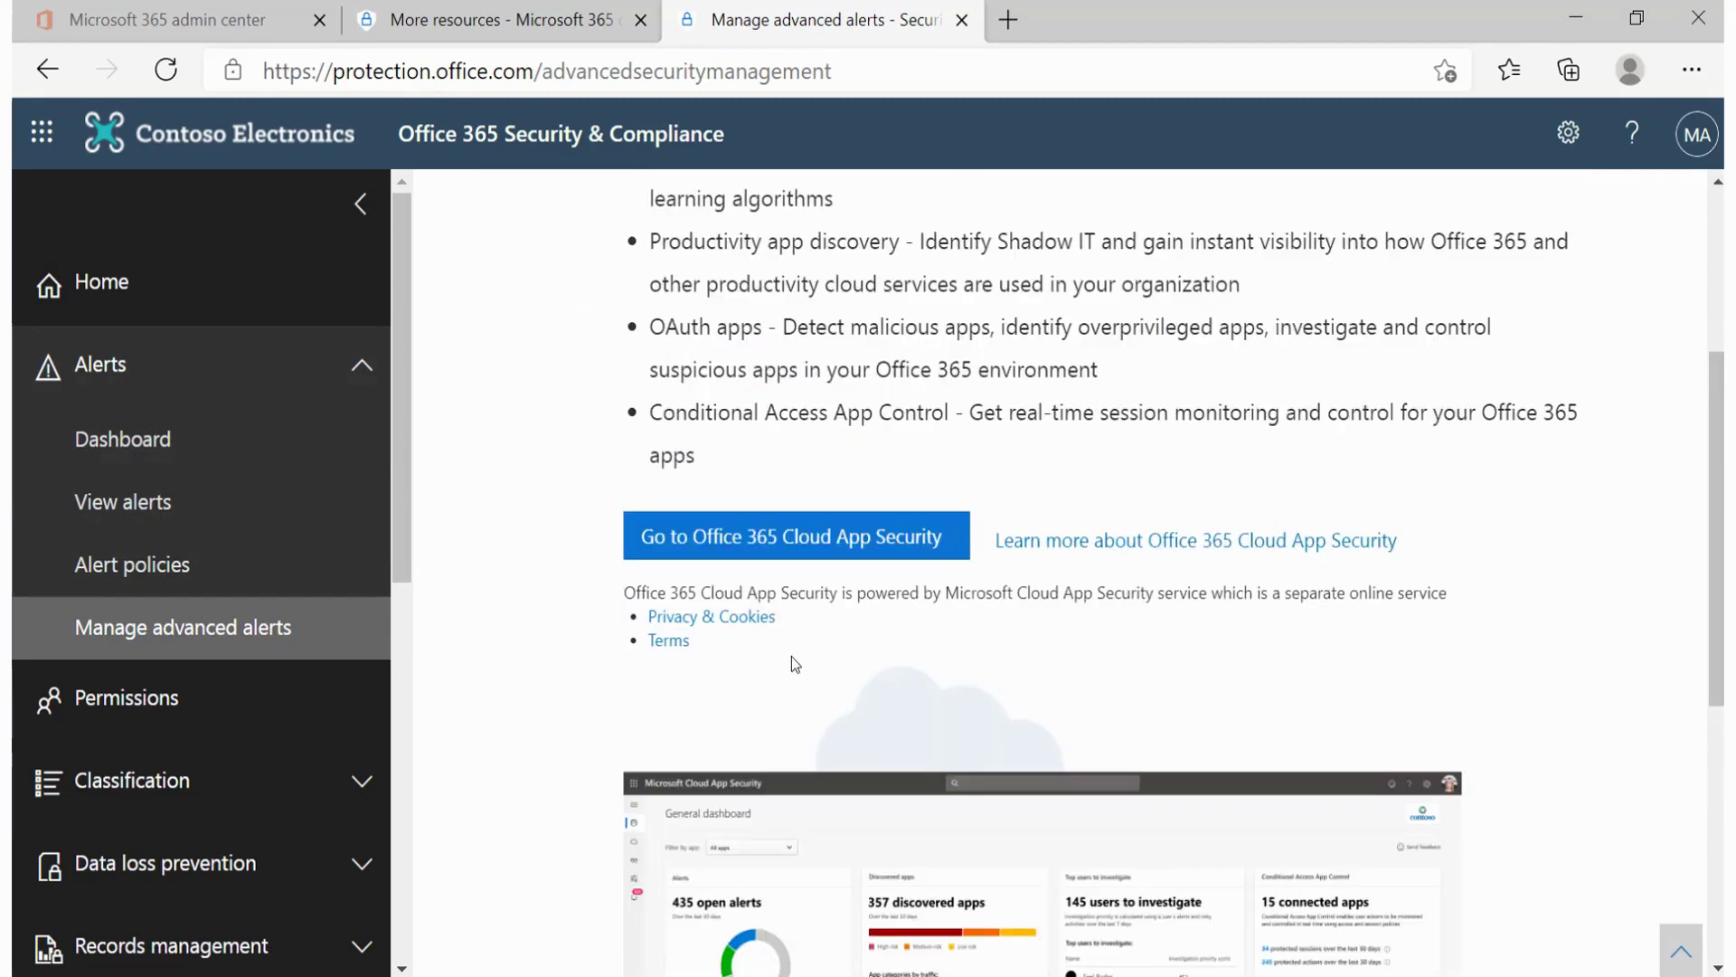
{"action": "scroll", "coordinate": [791, 660], "scroll_direction": "down", "scroll_amount": 5}
{"action": "scroll", "coordinate": [790, 660], "scroll_direction": "down", "scroll_amount": 2}
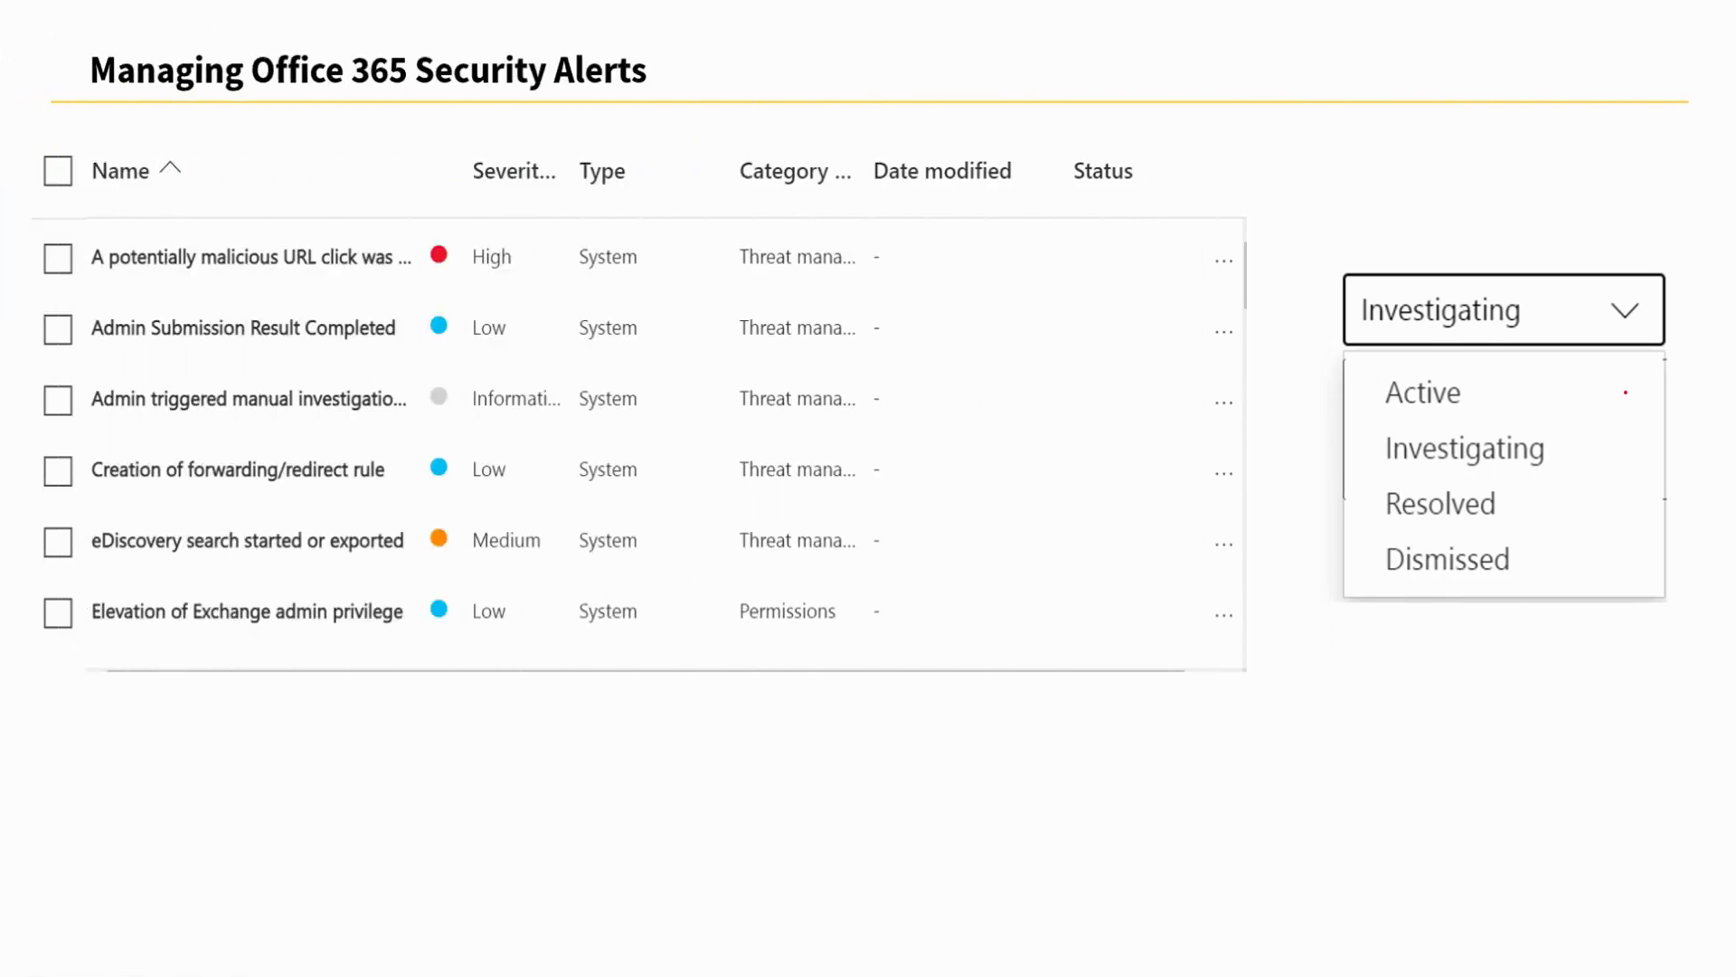
In red ink, circle High, both Low severities and the Status header, and underline Investigating
{"action": "left_click_drag", "start_coordinate": [541, 226], "coordinate": [493, 232]}
{"action": "mouse_move", "coordinate": [507, 305]}
{"action": "left_mouse_down"}
{"action": "mouse_move", "coordinate": [472, 309]}
{"action": "mouse_move", "coordinate": [529, 319]}
{"action": "left_mouse_up"}
{"action": "mouse_move", "coordinate": [489, 450]}
{"action": "left_mouse_down"}
{"action": "mouse_move", "coordinate": [472, 471]}
{"action": "mouse_move", "coordinate": [506, 474]}
{"action": "left_mouse_up"}
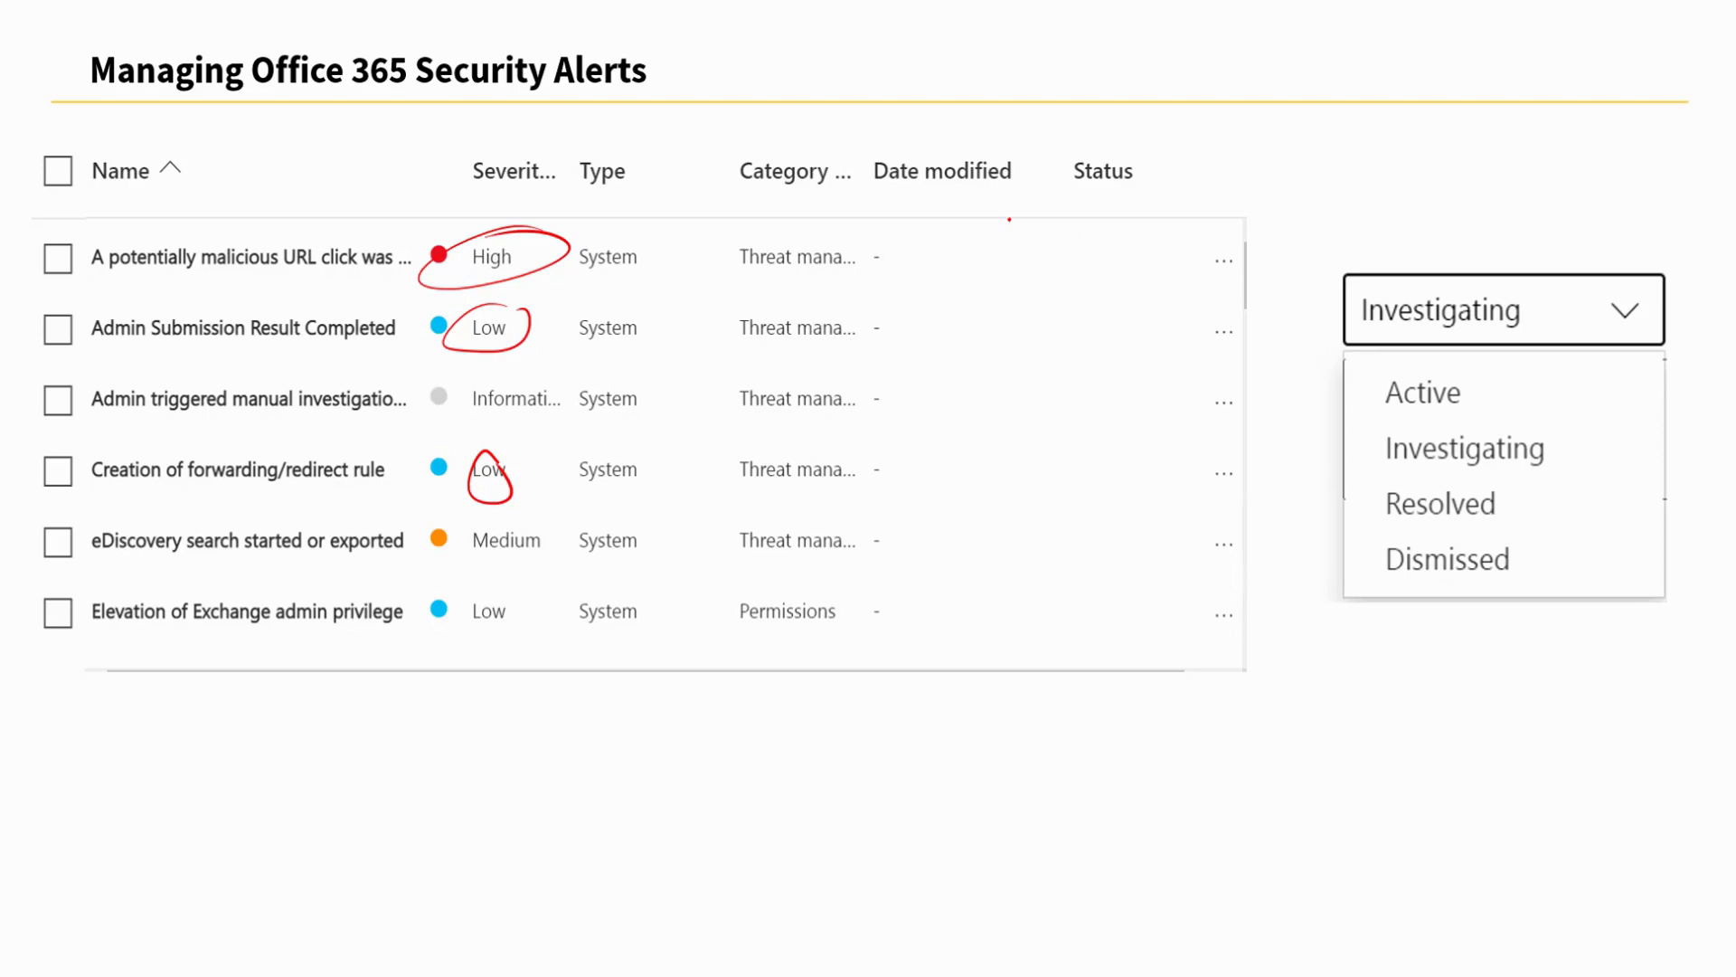
{"action": "mouse_move", "coordinate": [1135, 143]}
{"action": "left_mouse_down"}
{"action": "mouse_move", "coordinate": [1067, 195]}
{"action": "mouse_move", "coordinate": [1135, 141]}
{"action": "left_mouse_up"}
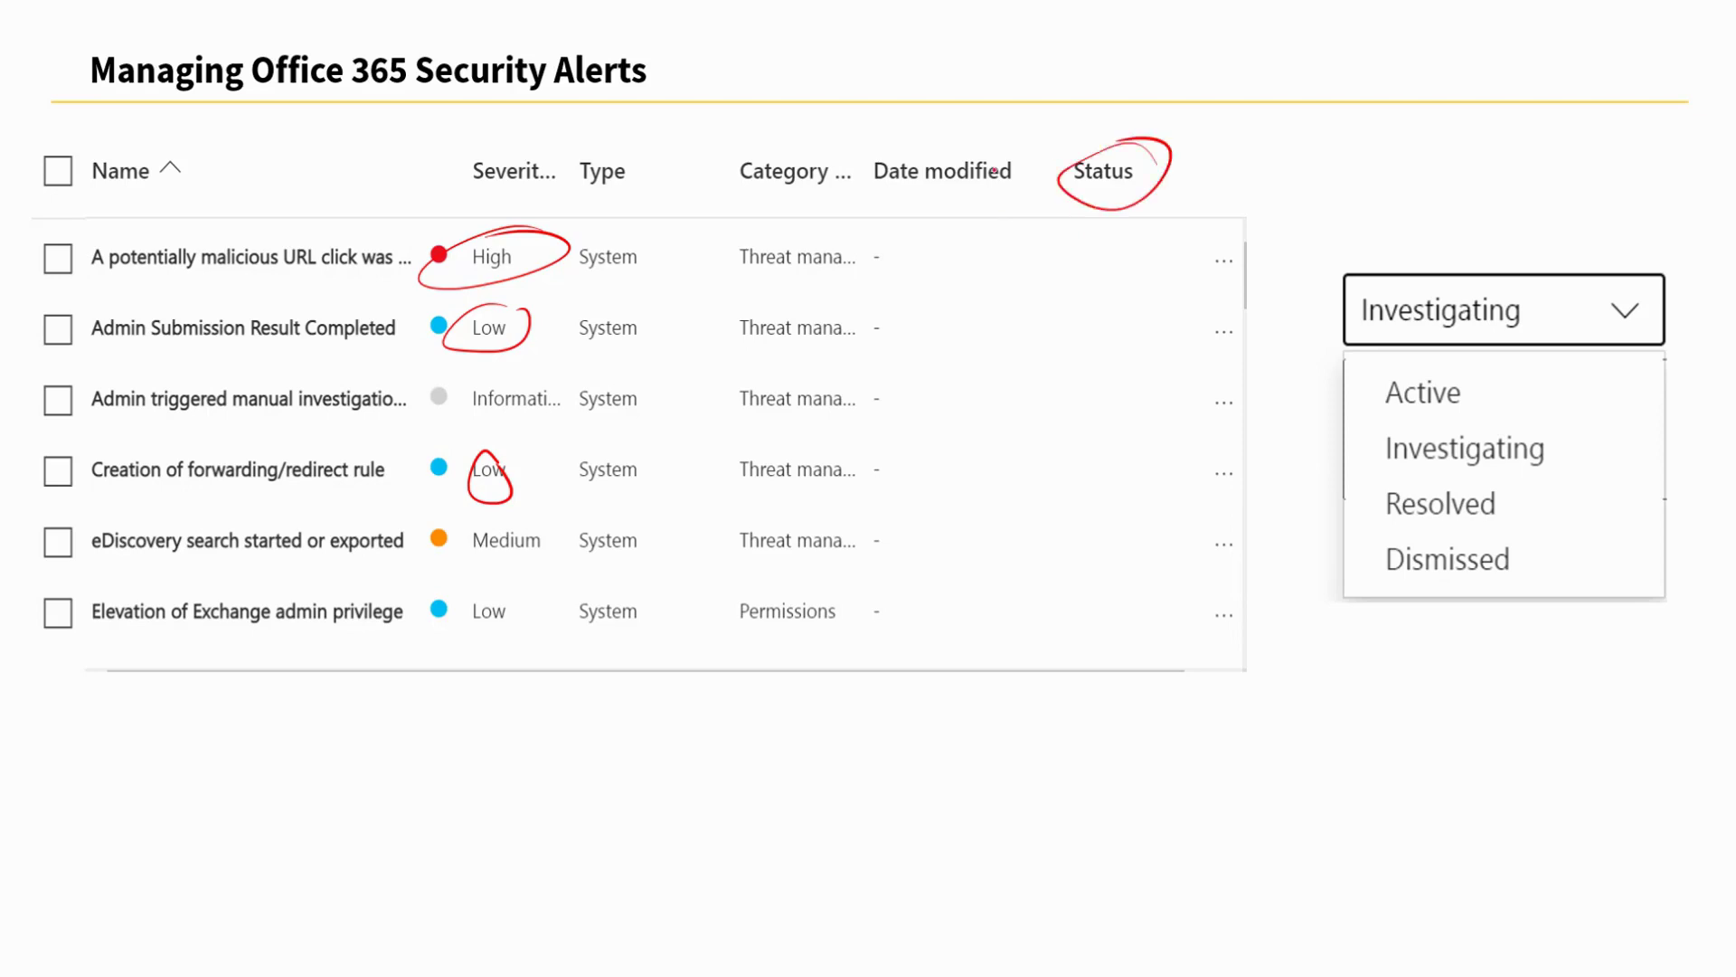
{"action": "left_click_drag", "start_coordinate": [1400, 473], "coordinate": [1490, 463]}
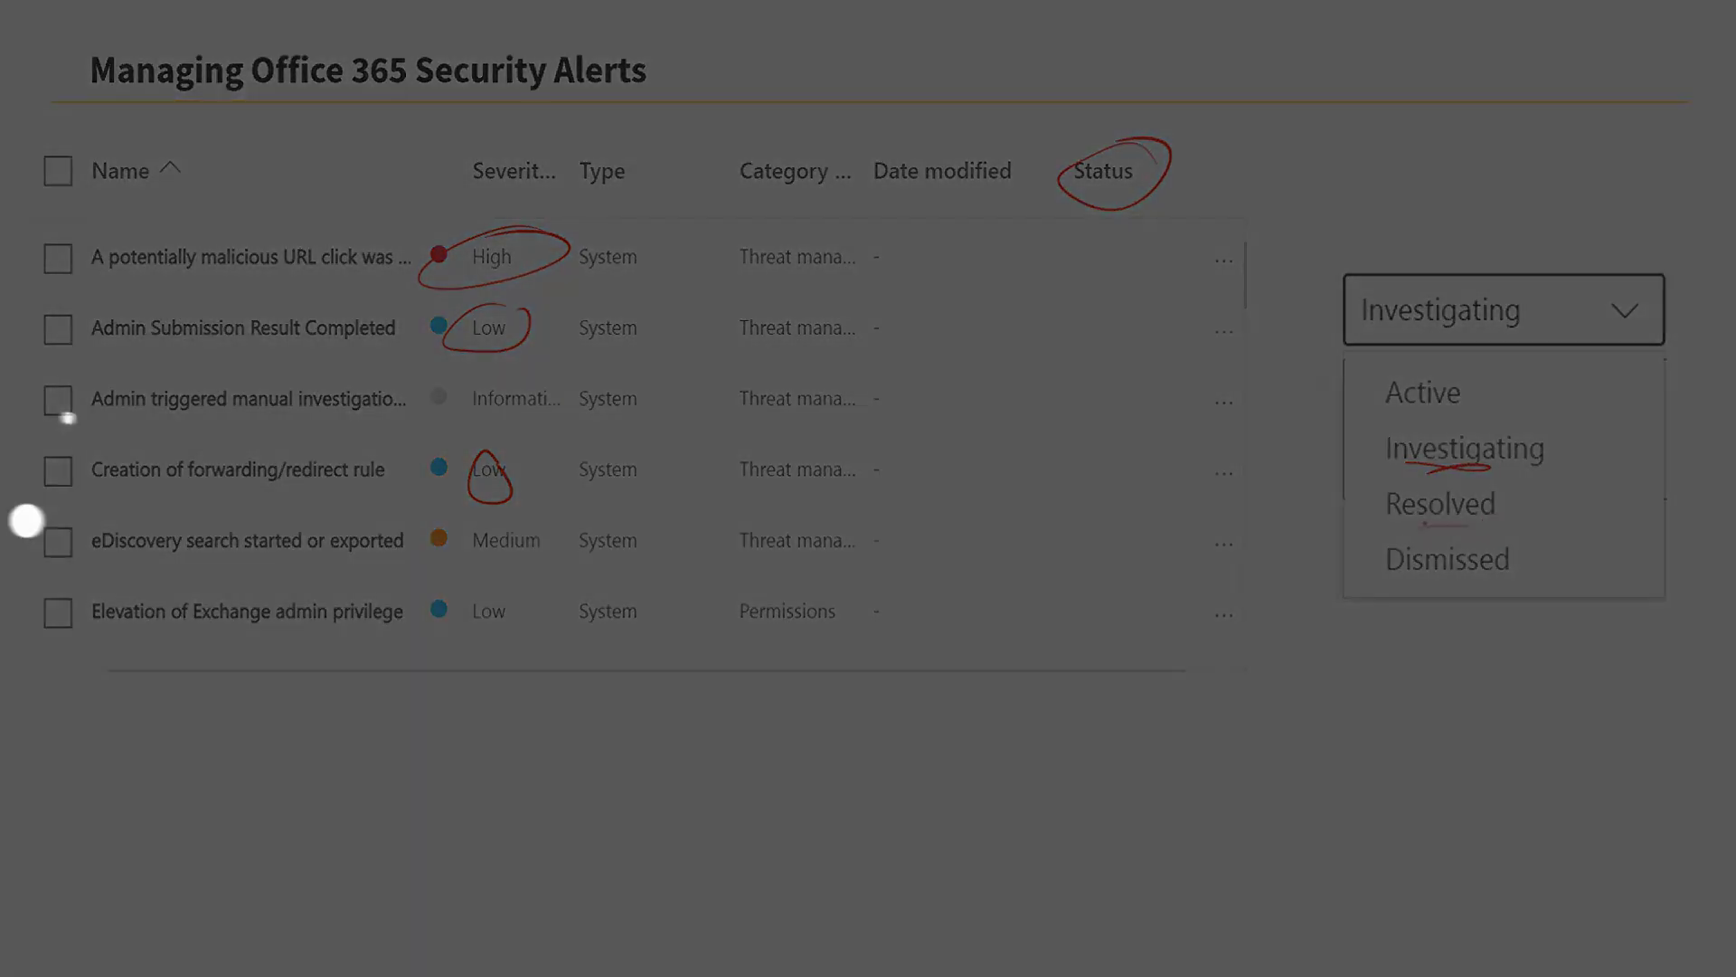